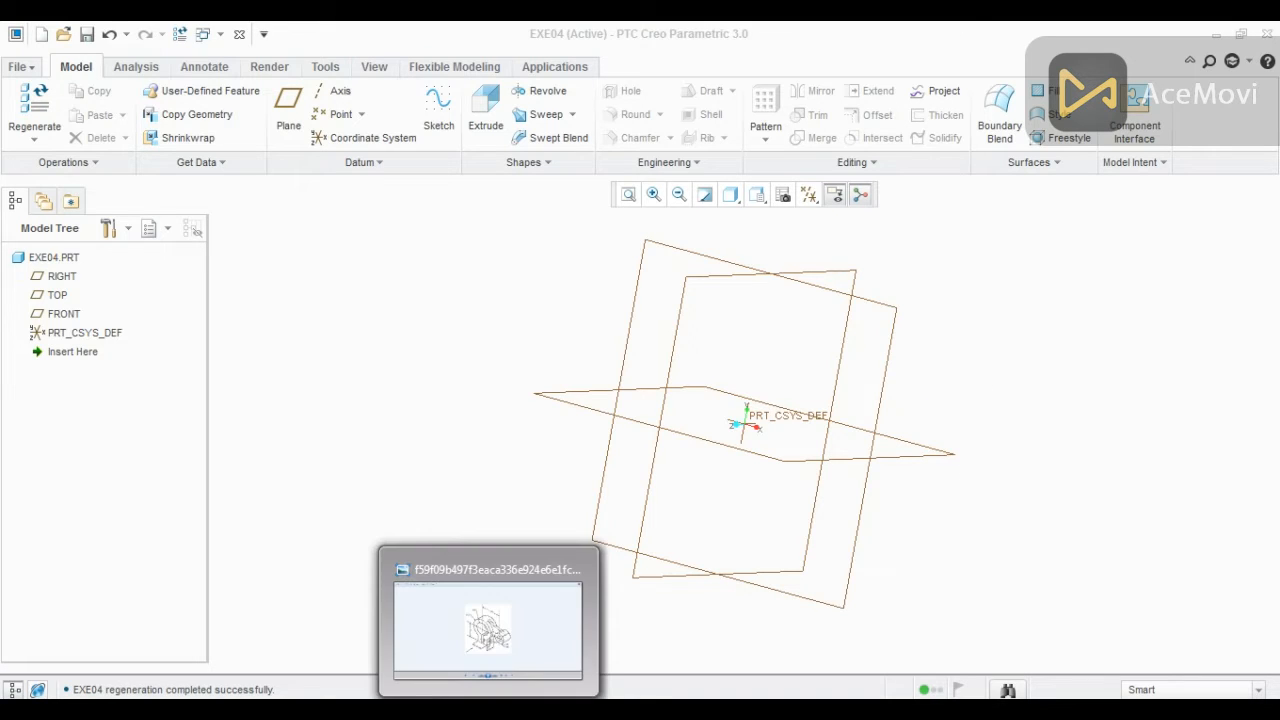
# - Check the reference drawing, then start a sketch on the FRONT plane with RIGHT as the right-facing reference and orient it in 2D
pyautogui.click(489, 709)
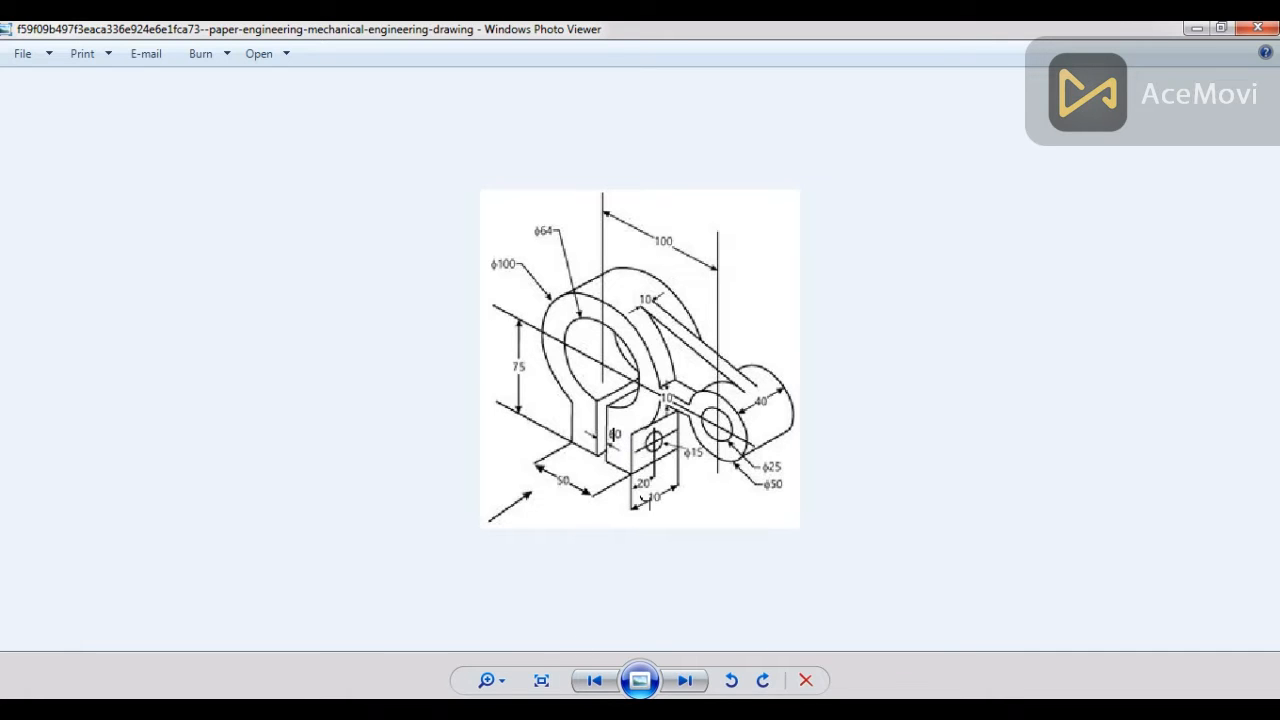
pyautogui.click(488, 635)
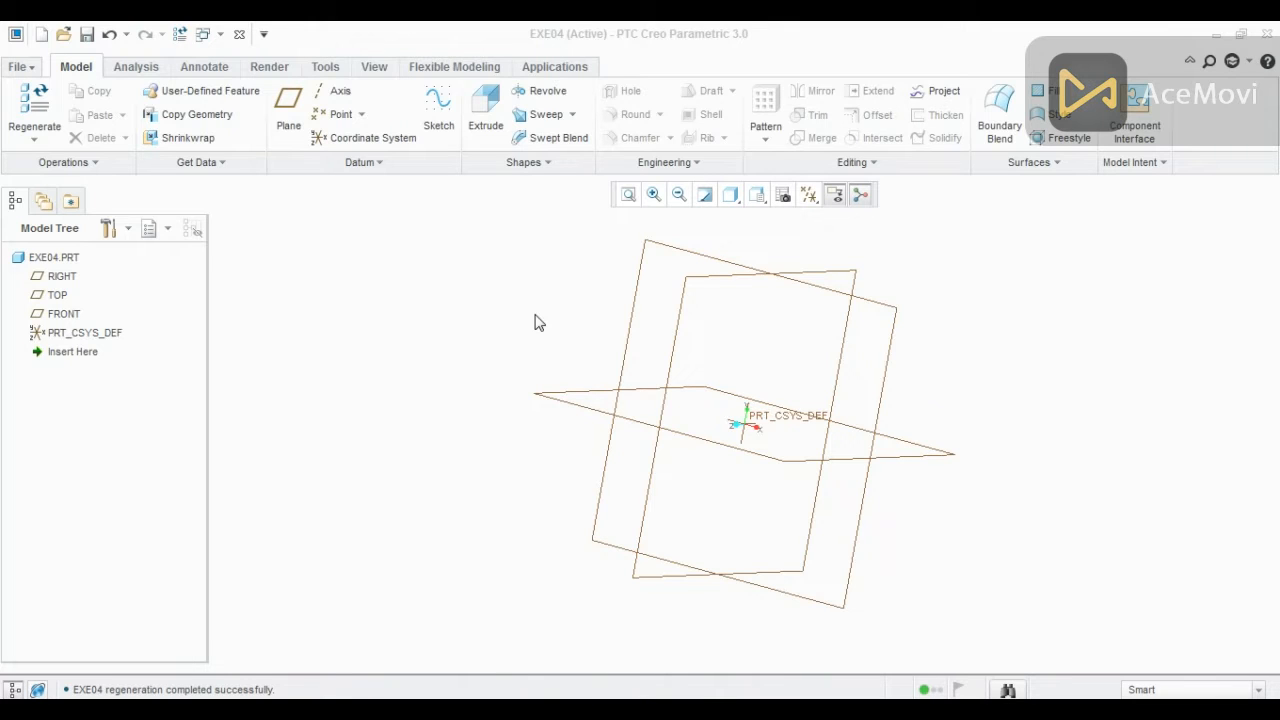
pyautogui.click(441, 141)
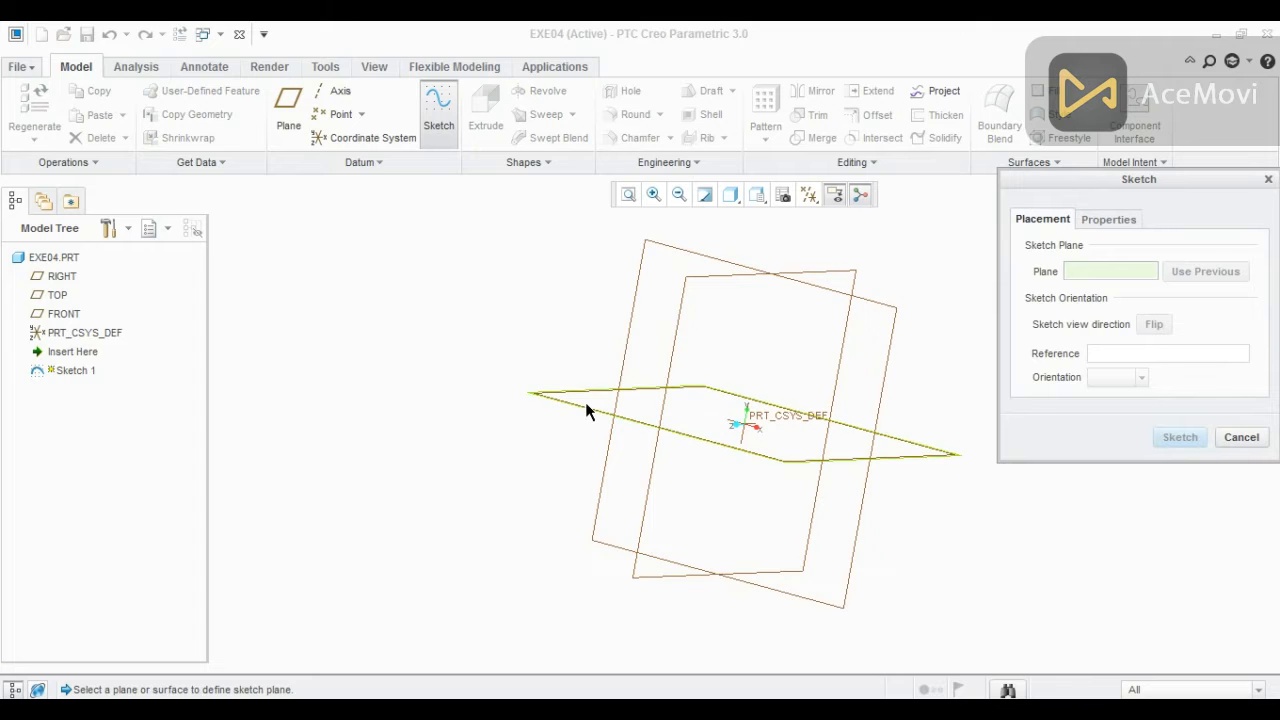
pyautogui.click(61, 276)
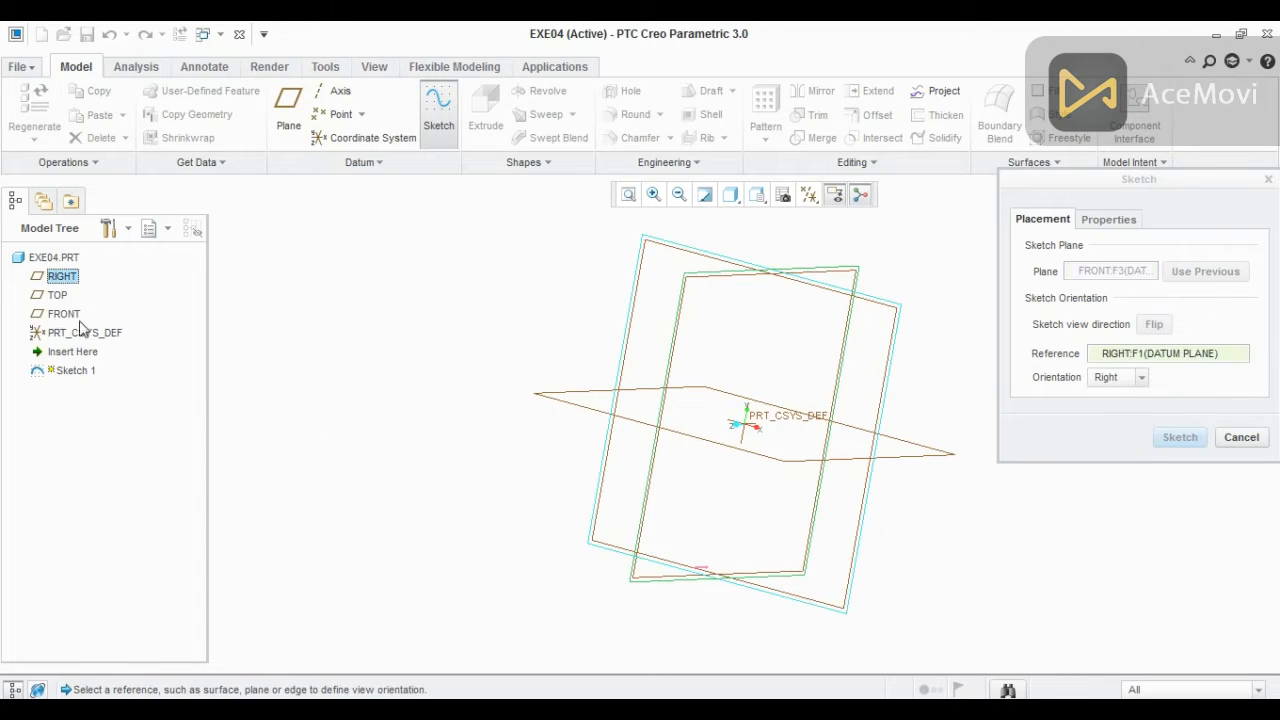
pyautogui.click(1178, 437)
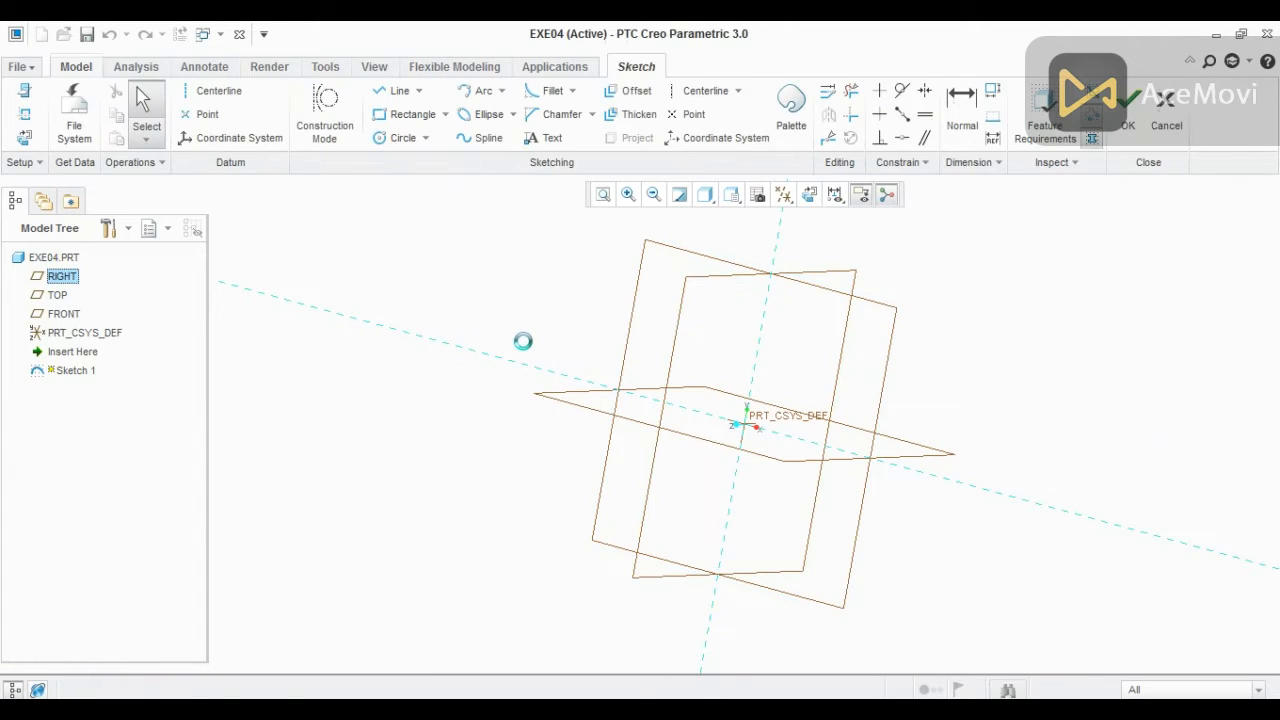
pyautogui.click(809, 196)
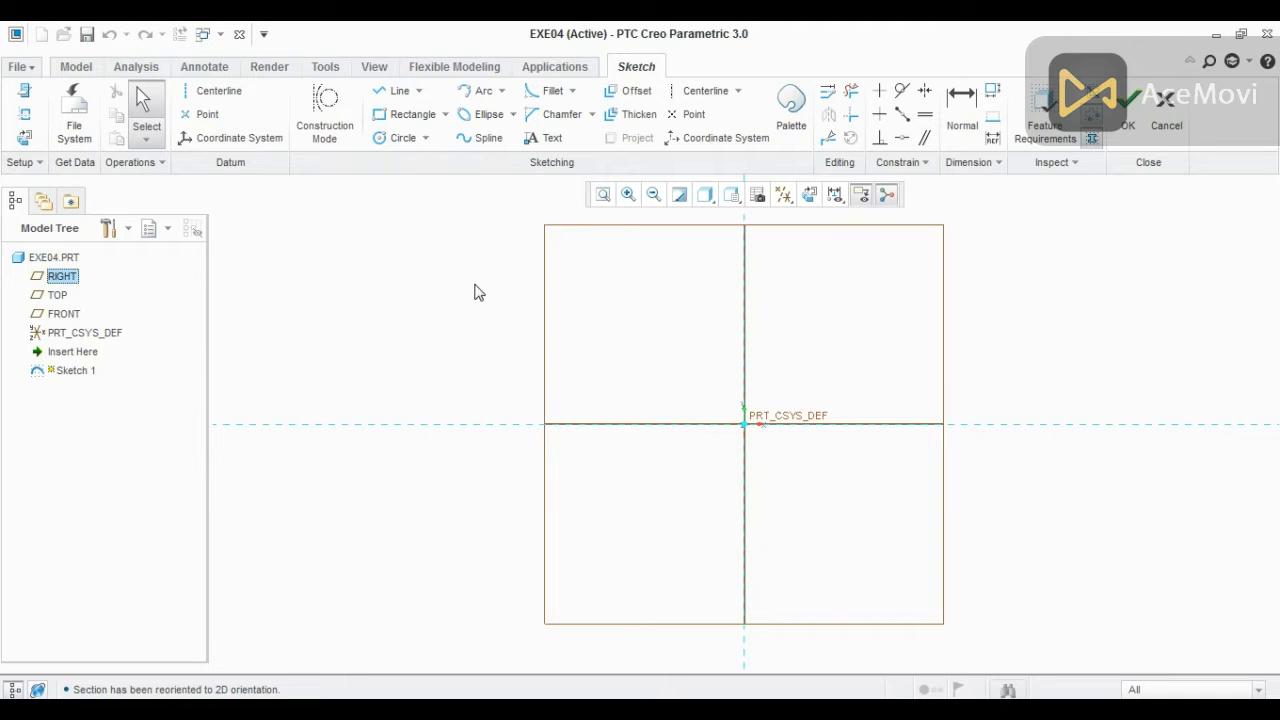
# - Sketch two circles centred on the horizontal reference, about 188 in diameter right of the vertical reference and about 204 left of it
pyautogui.hotkey('alt', 'Tab')
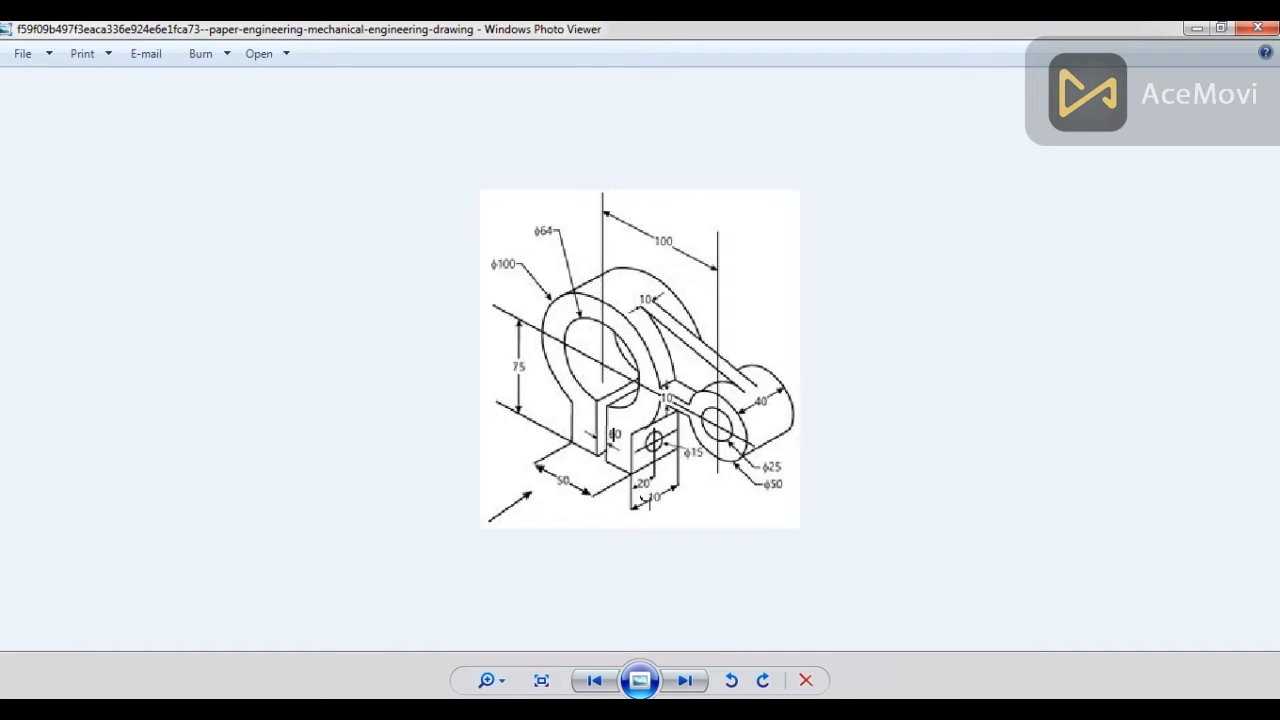
pyautogui.hotkey('alt', 'Tab')
pyautogui.click(379, 145)
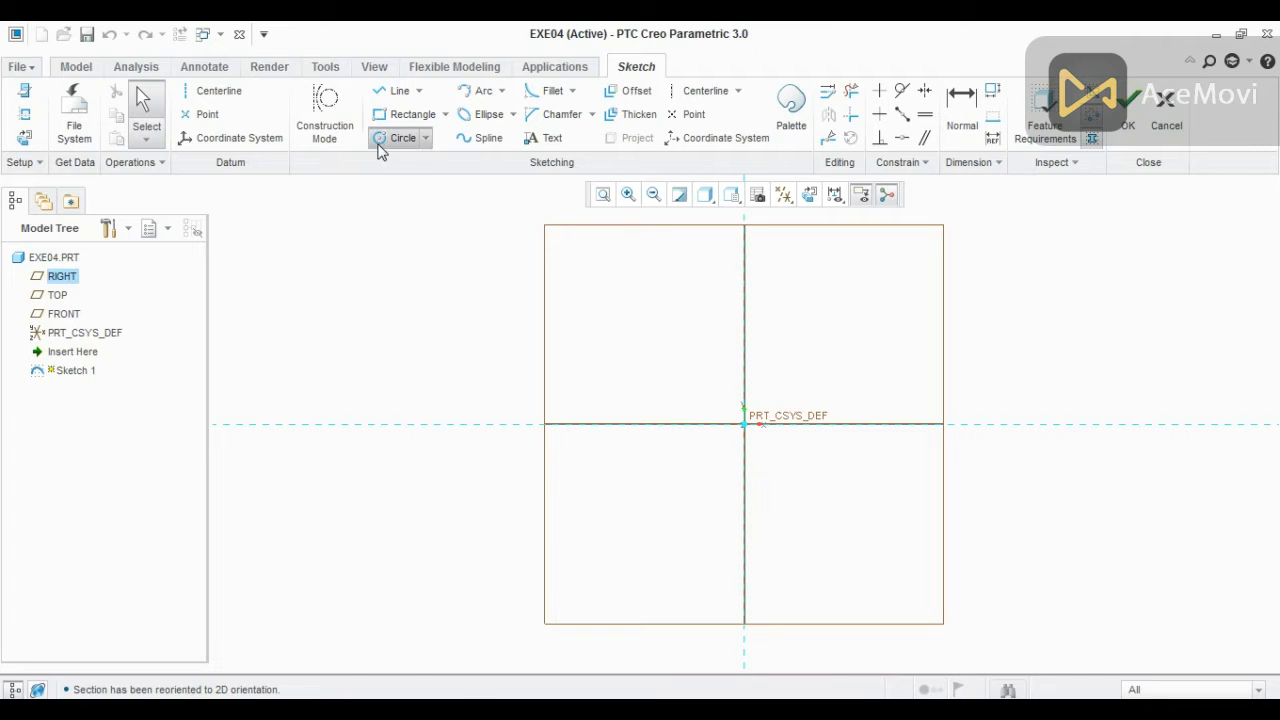
pyautogui.click(834, 424)
pyautogui.click(871, 360)
pyautogui.click(624, 424)
pyautogui.click(623, 505)
pyautogui.middleClick(685, 321)
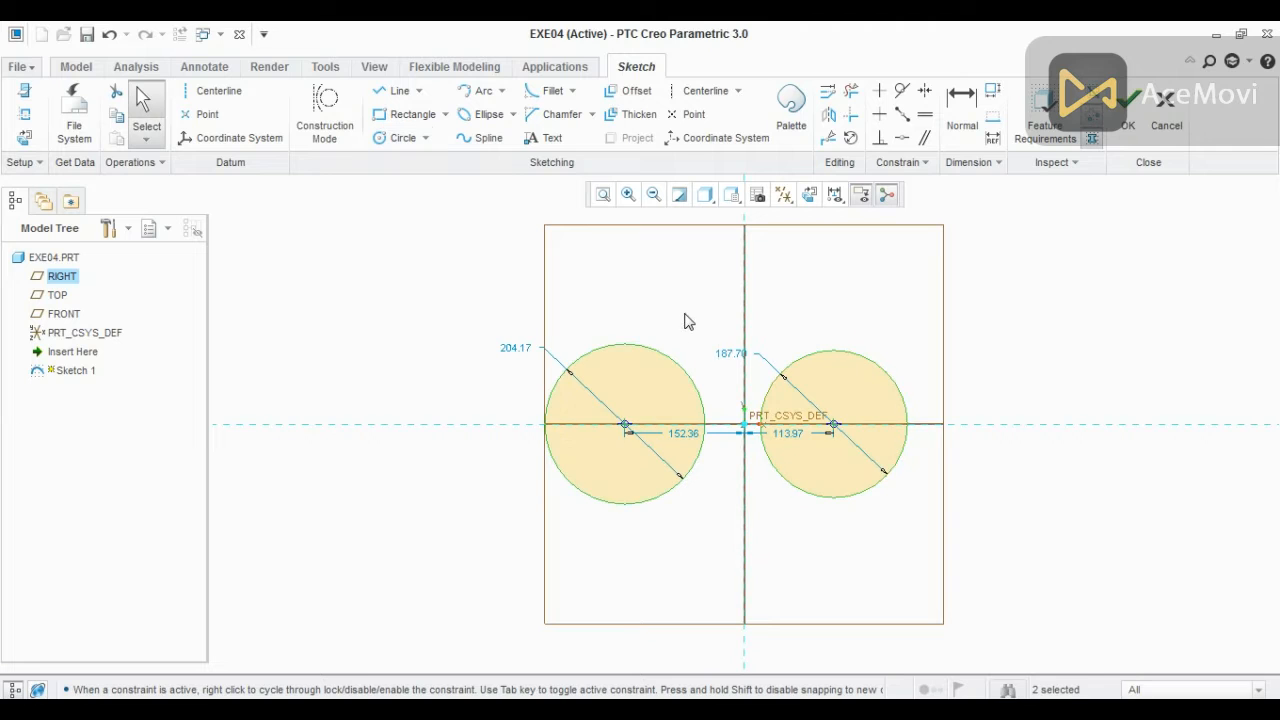
# - Set the distance from each circle's centre to the vertical reference to 50
pyautogui.doubleClick(684, 434)
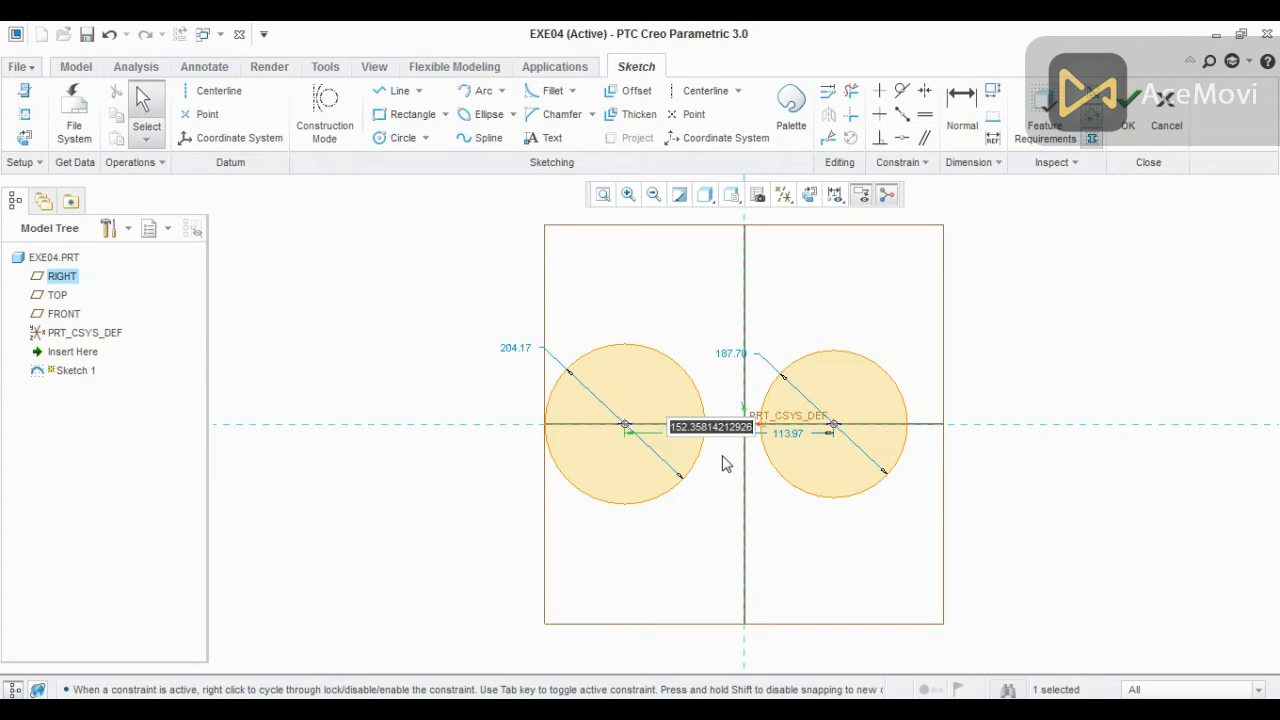
pyautogui.write('5')
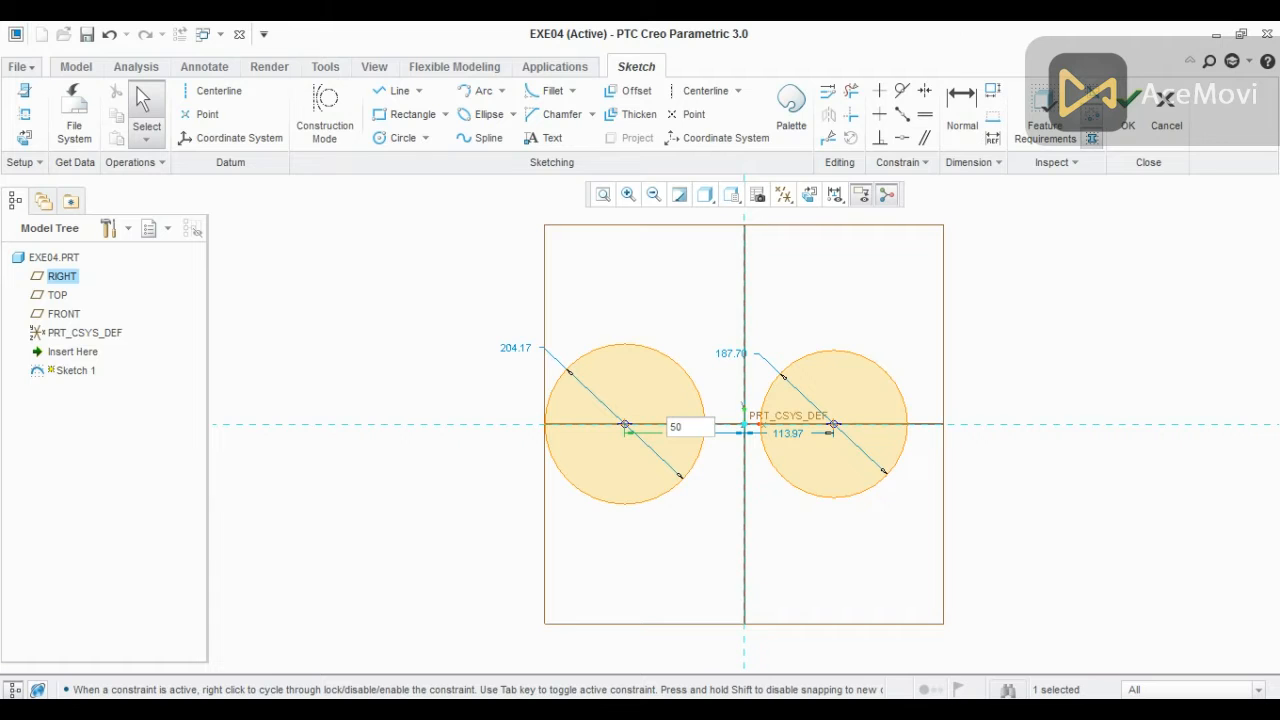
pyautogui.write('0')
pyautogui.press('Return')
pyautogui.doubleClick(785, 446)
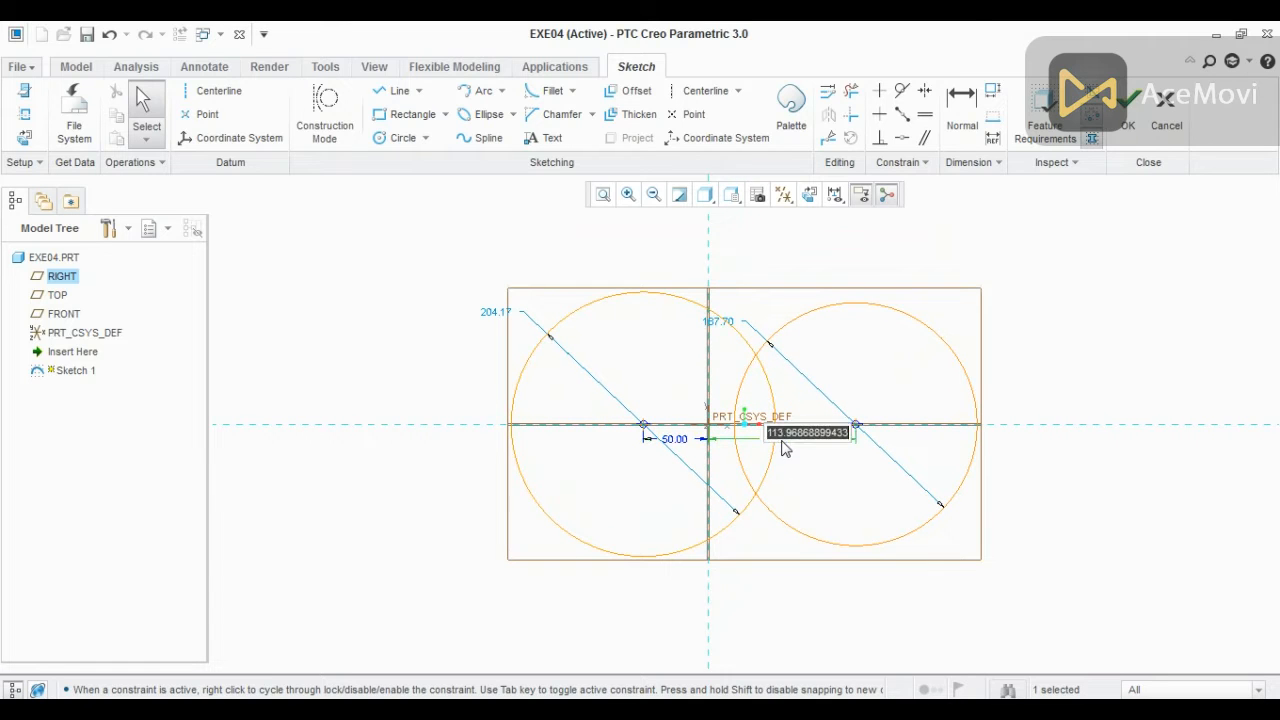
pyautogui.press('BackSpace')
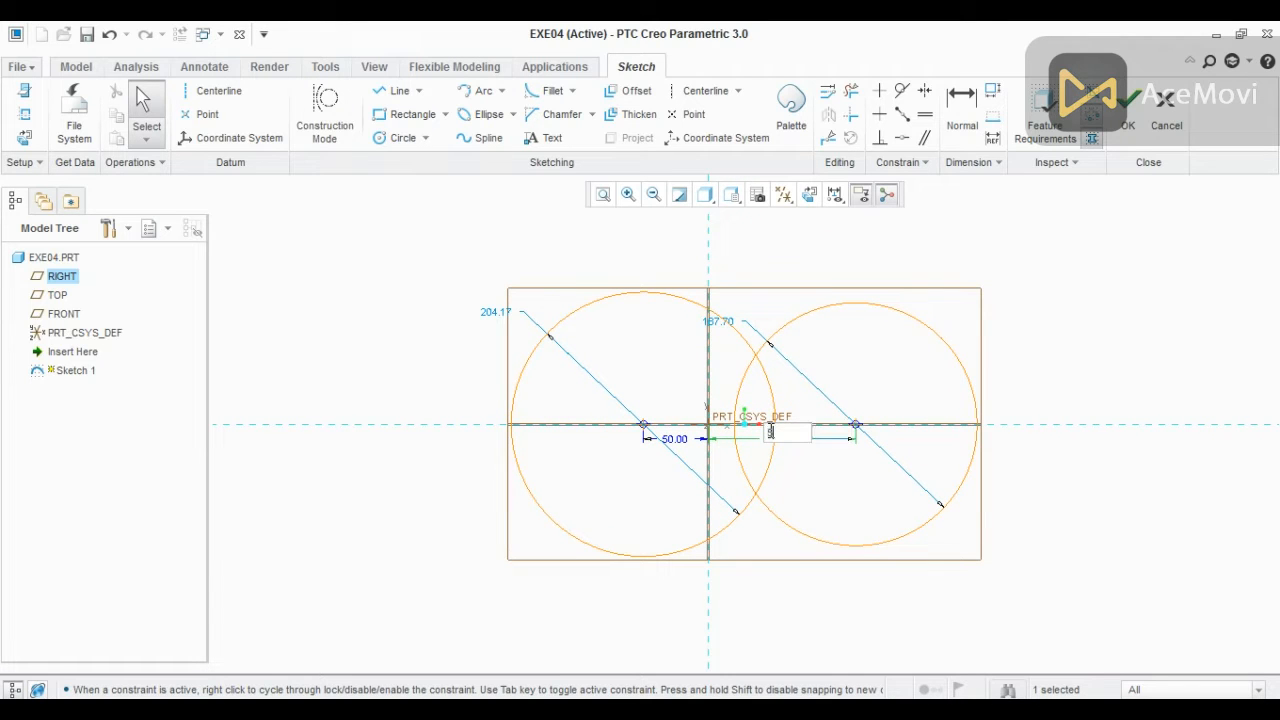
pyautogui.write('50')
pyautogui.press('Return')
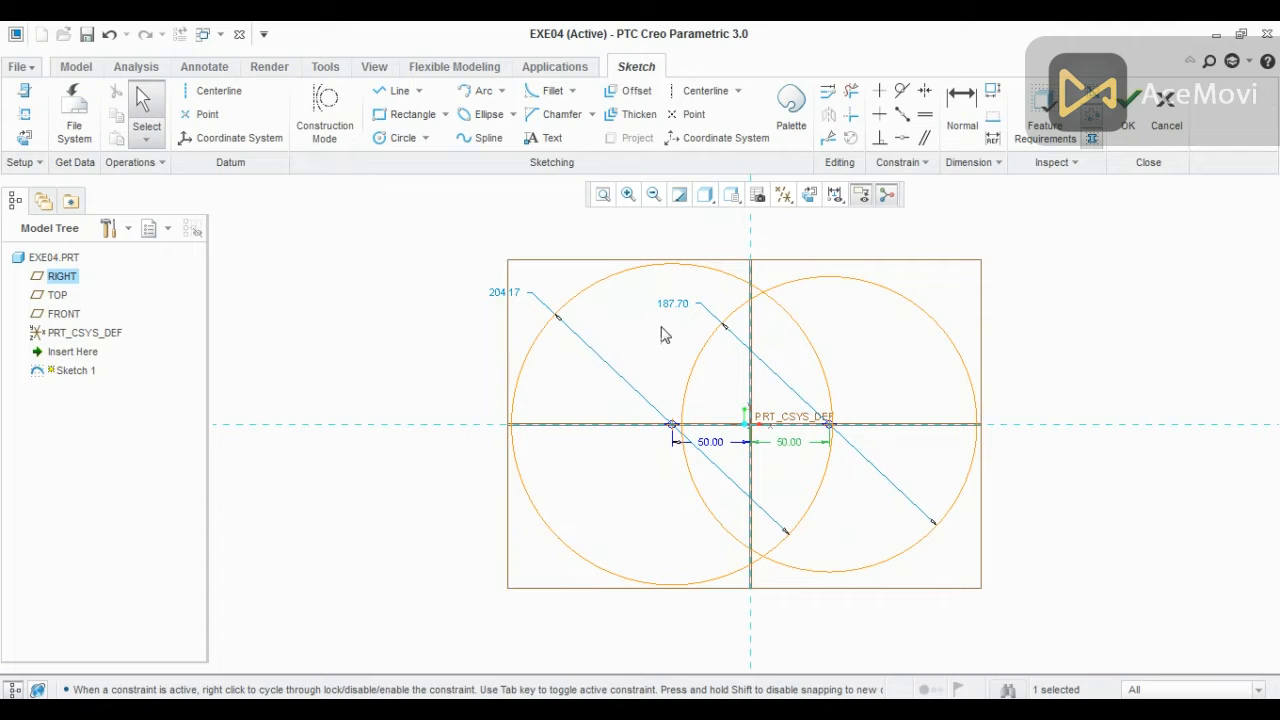
# - Set the diameter of the right circle to 50, checking the reference drawing for the value
pyautogui.doubleClick(674, 305)
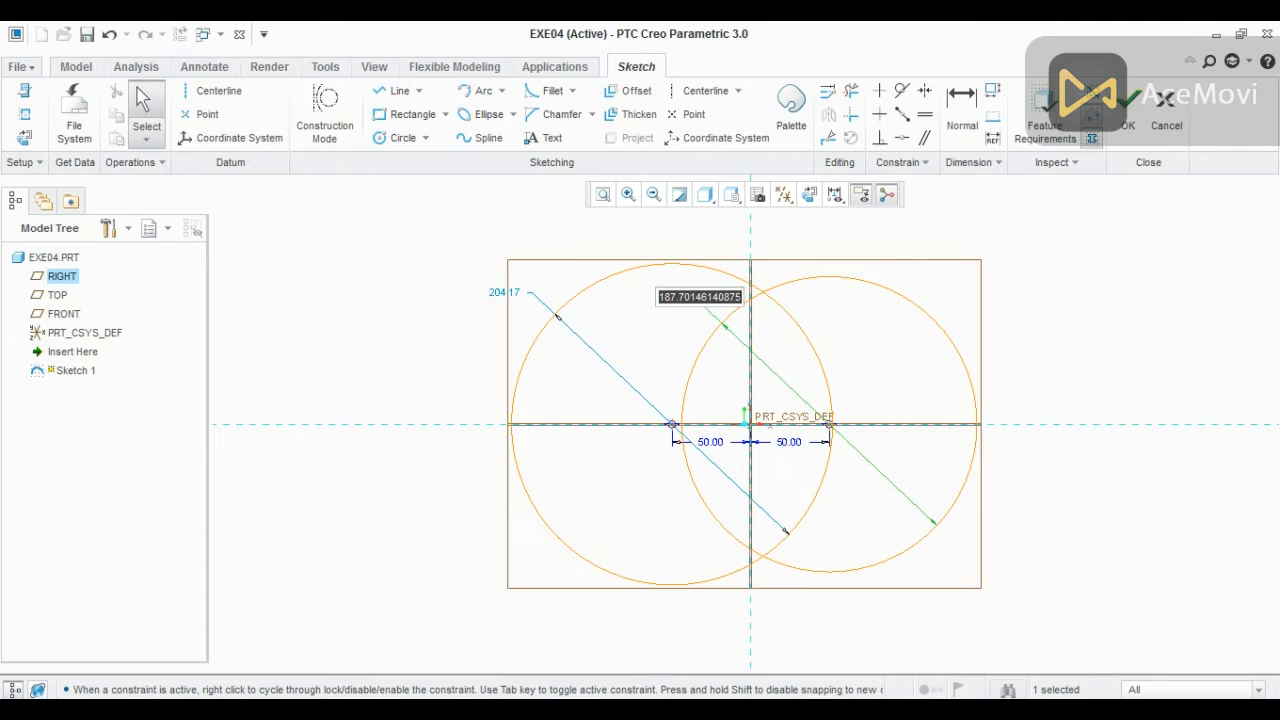
pyautogui.hotkey('alt', 'Tab')
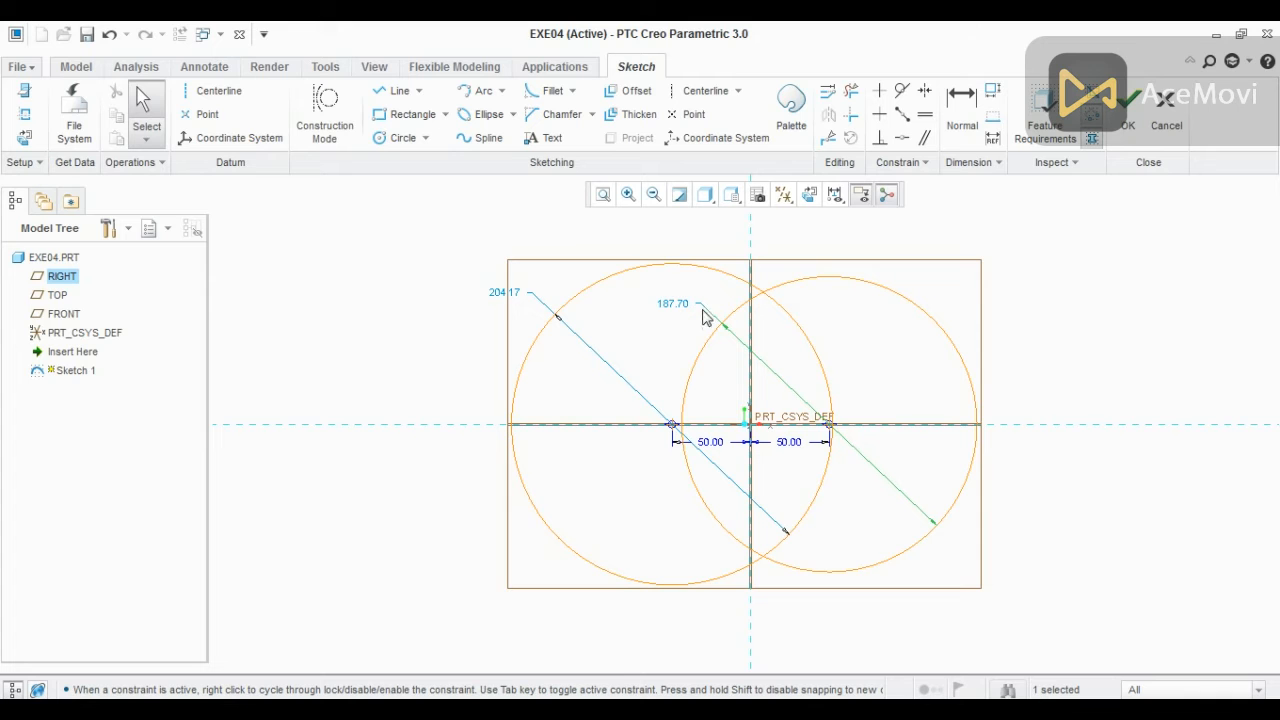
pyautogui.doubleClick(684, 303)
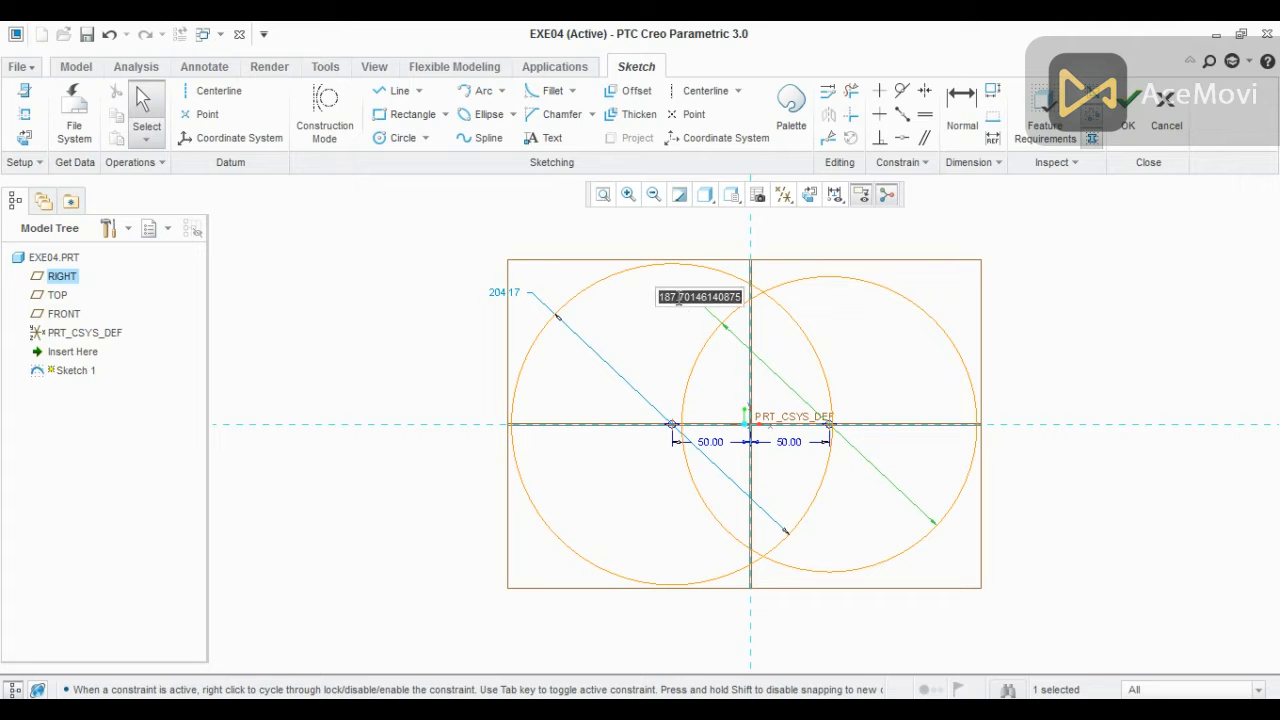
pyautogui.write('5')
pyautogui.press('Return')
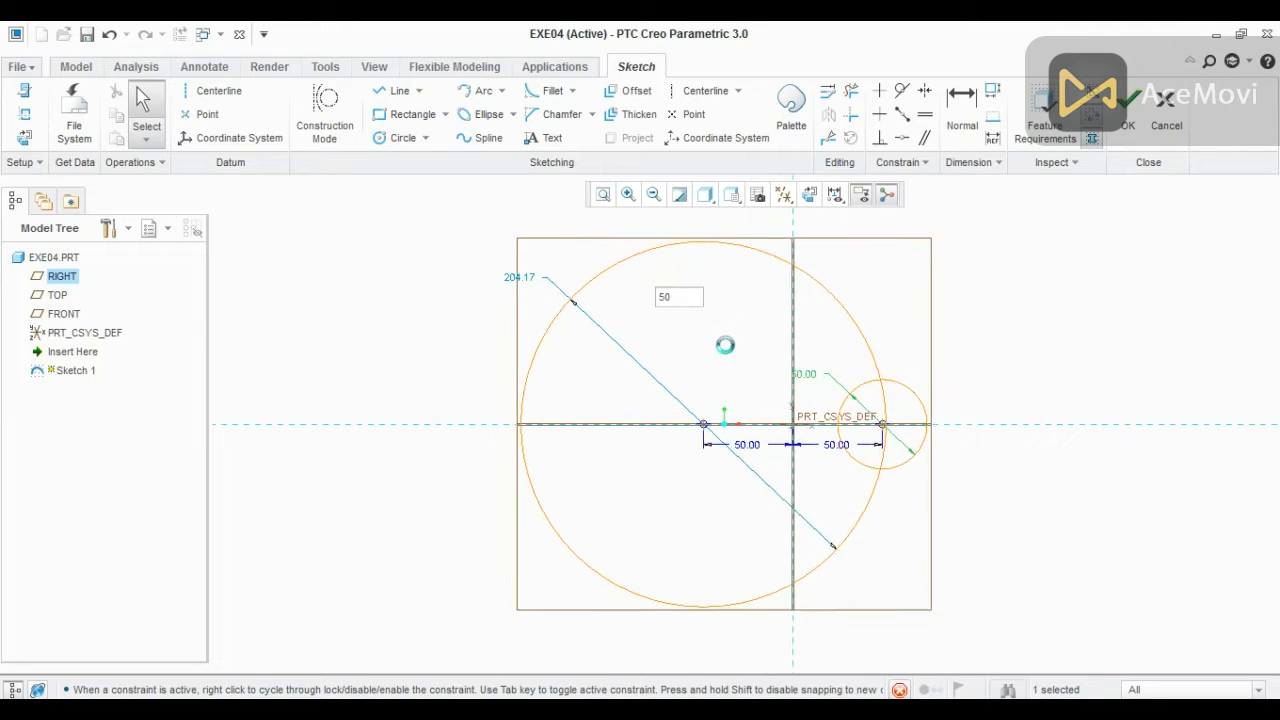
# - Sketch a concentric circle inside the right circle and set its diameter to 25
pyautogui.click(388, 137)
pyautogui.scroll(-3, 914, 430)
pyautogui.click(905, 436)
pyautogui.click(877, 486)
pyautogui.middleClick(797, 560)
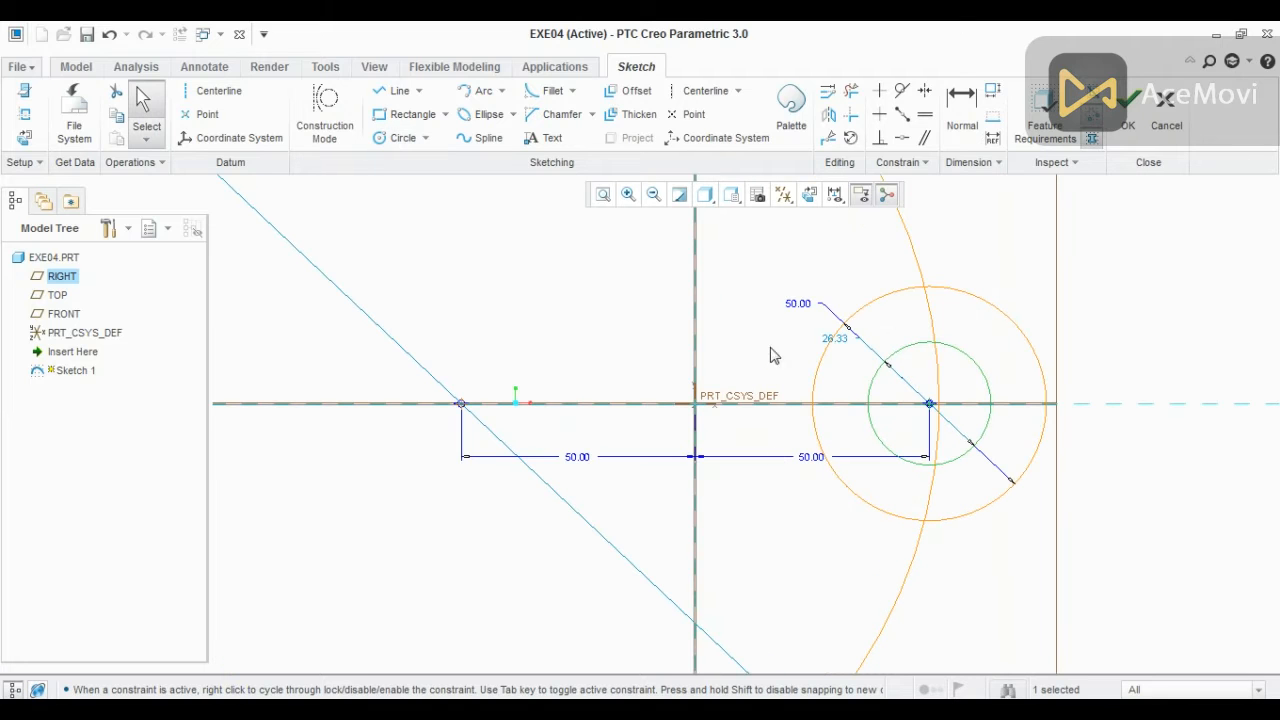
pyautogui.doubleClick(835, 339)
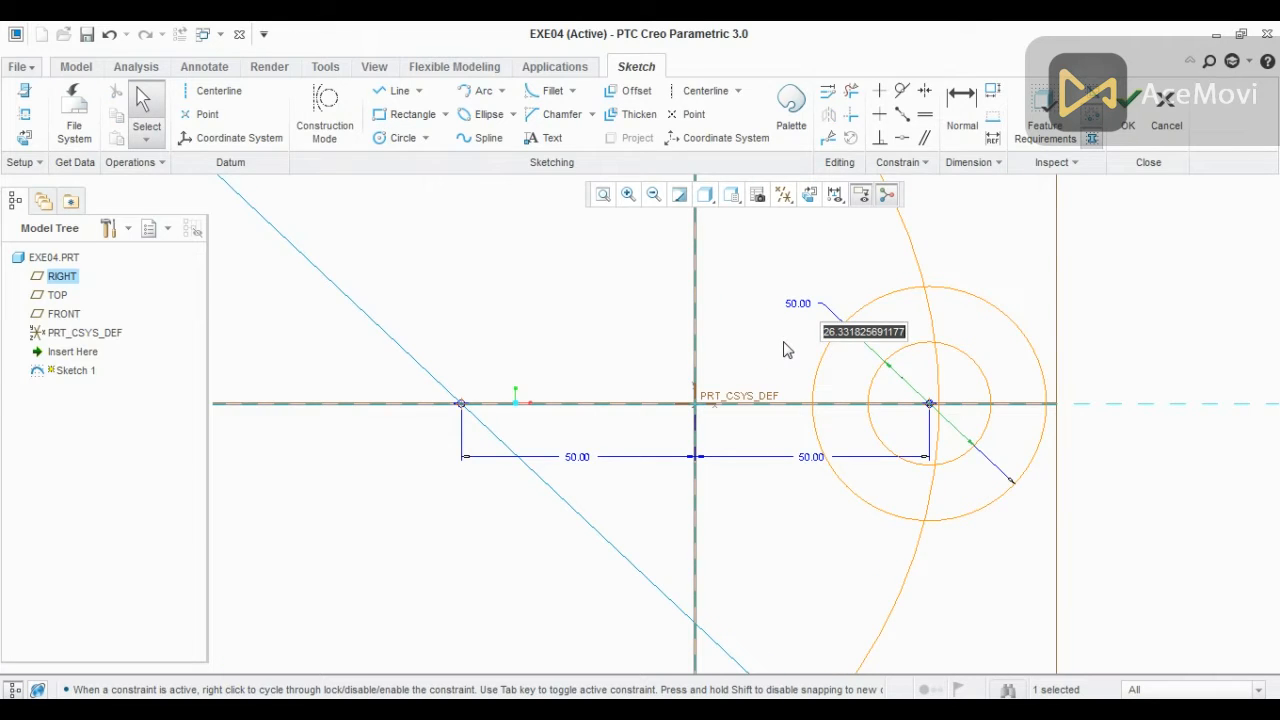
pyautogui.write('25')
pyautogui.press('Return')
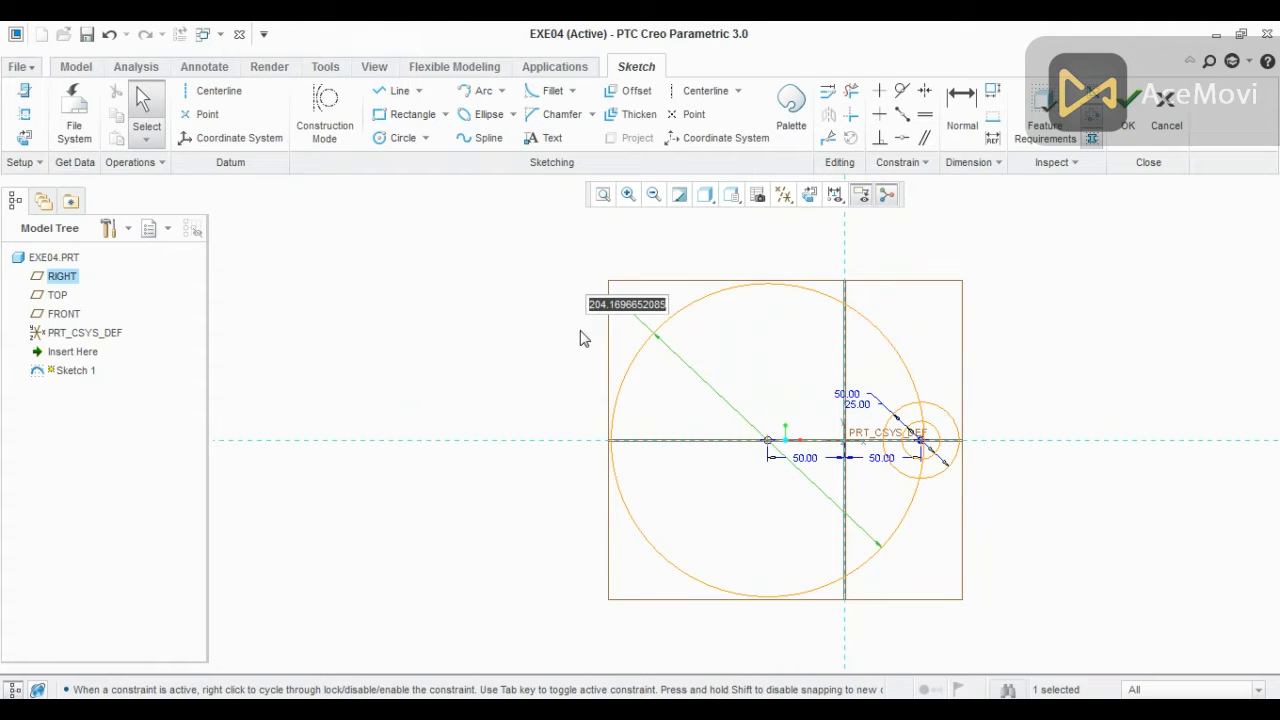
# - Set the diameter of the left circle to 100
pyautogui.write('1')
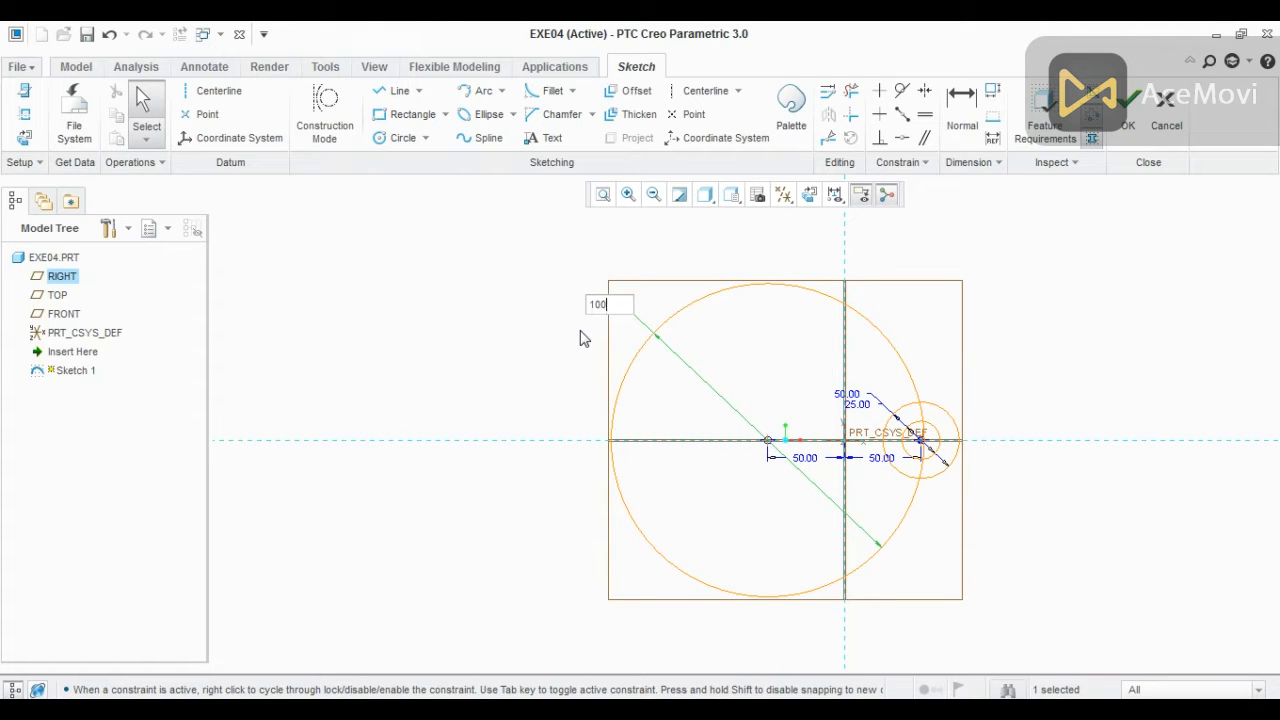
pyautogui.write('00')
pyautogui.press('Return')
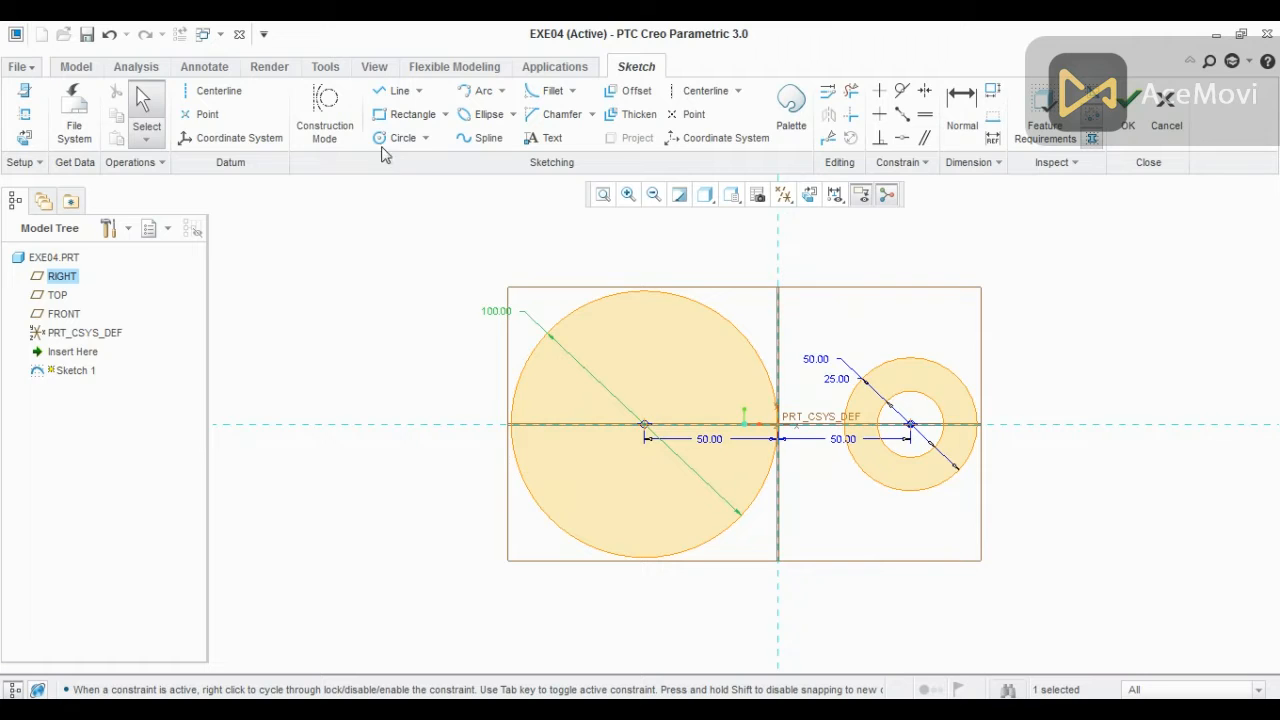
pyautogui.click(395, 137)
pyautogui.click(645, 425)
pyautogui.click(617, 486)
pyautogui.middleClick(637, 396)
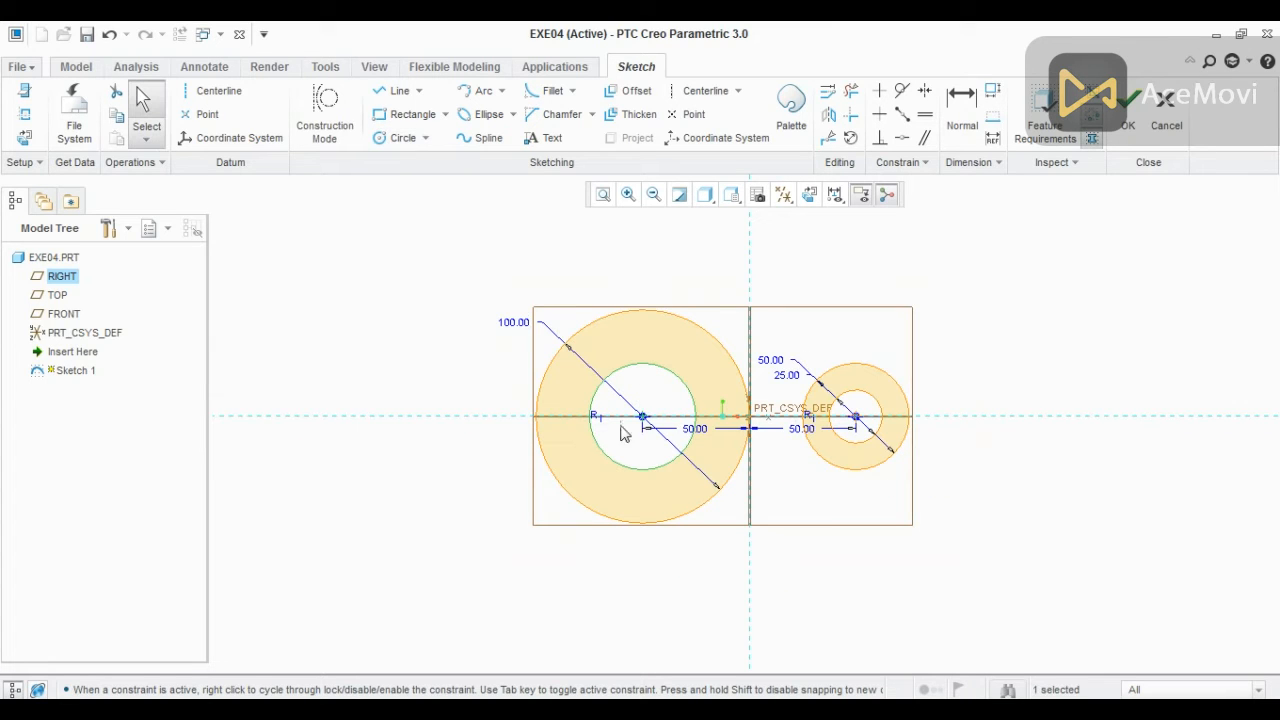
pyautogui.scroll(1, 670, 458)
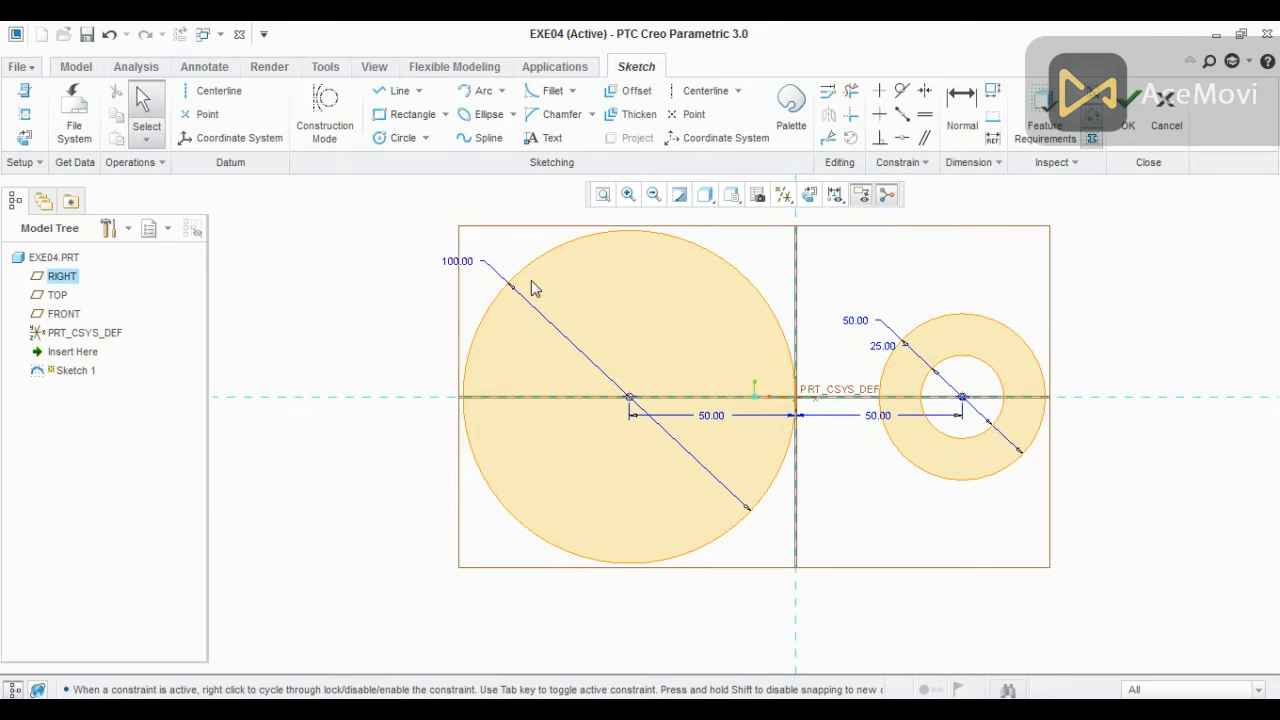
# - Sketch a concentric circle inside the left circle, set its diameter to 64, and finish the sketch
pyautogui.click(399, 137)
pyautogui.click(628, 397)
pyautogui.click(561, 497)
pyautogui.middleClick(644, 353)
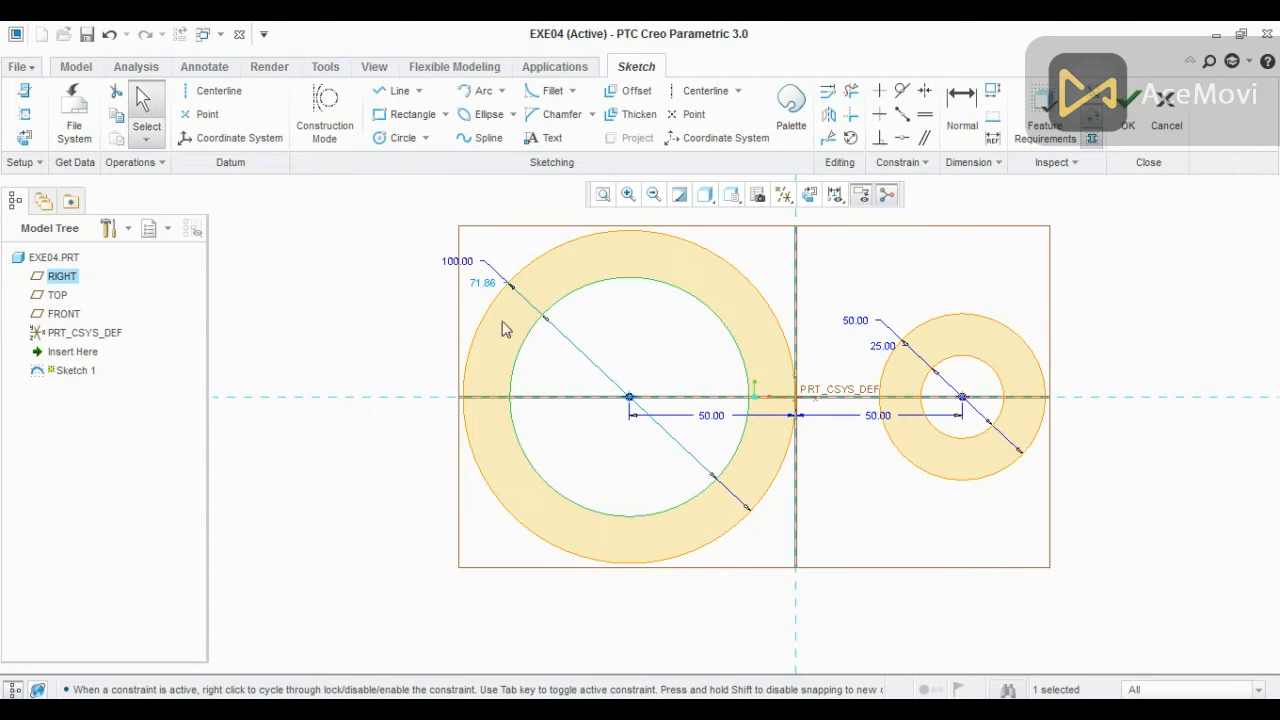
pyautogui.doubleClick(486, 284)
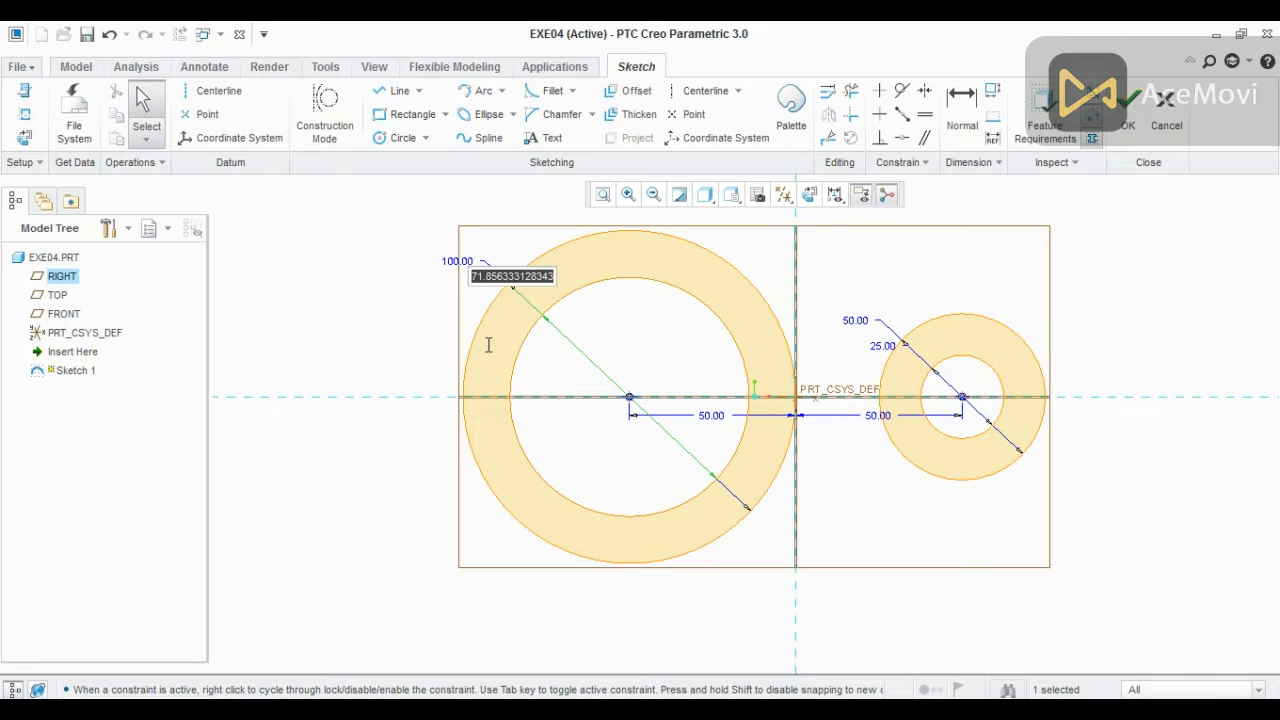
pyautogui.write('64')
pyautogui.press('Return')
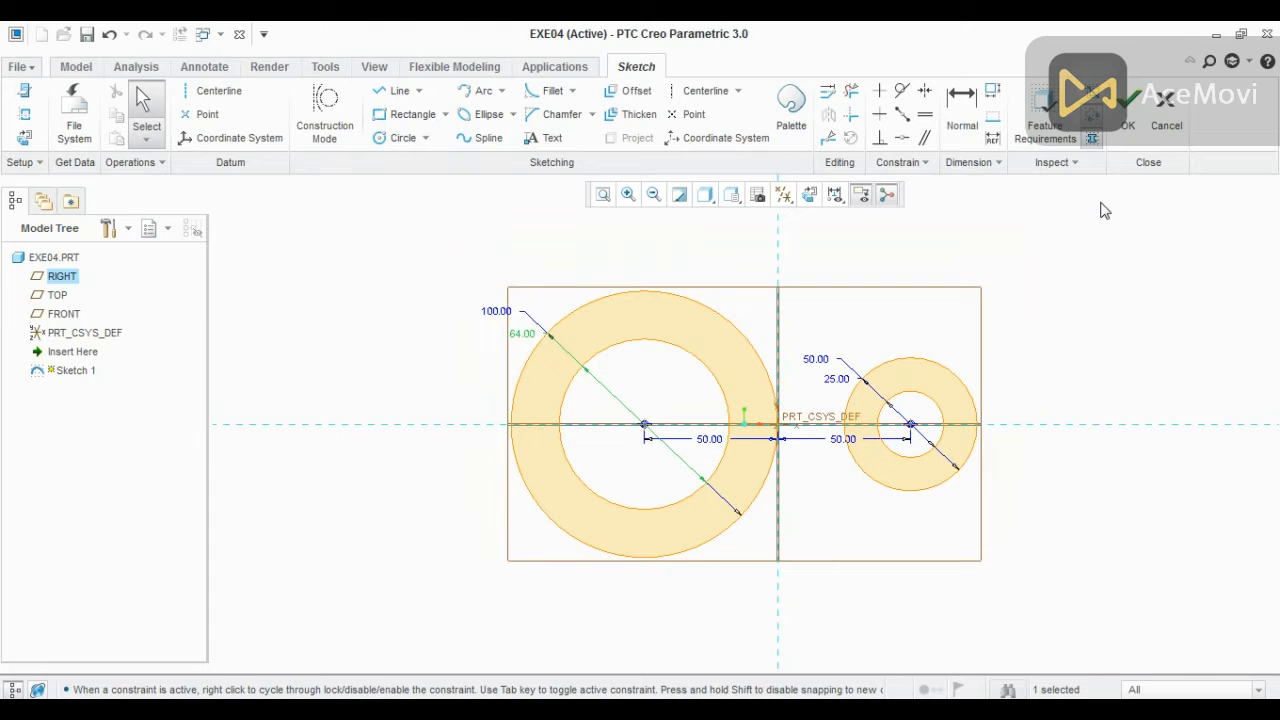
pyautogui.click(1124, 130)
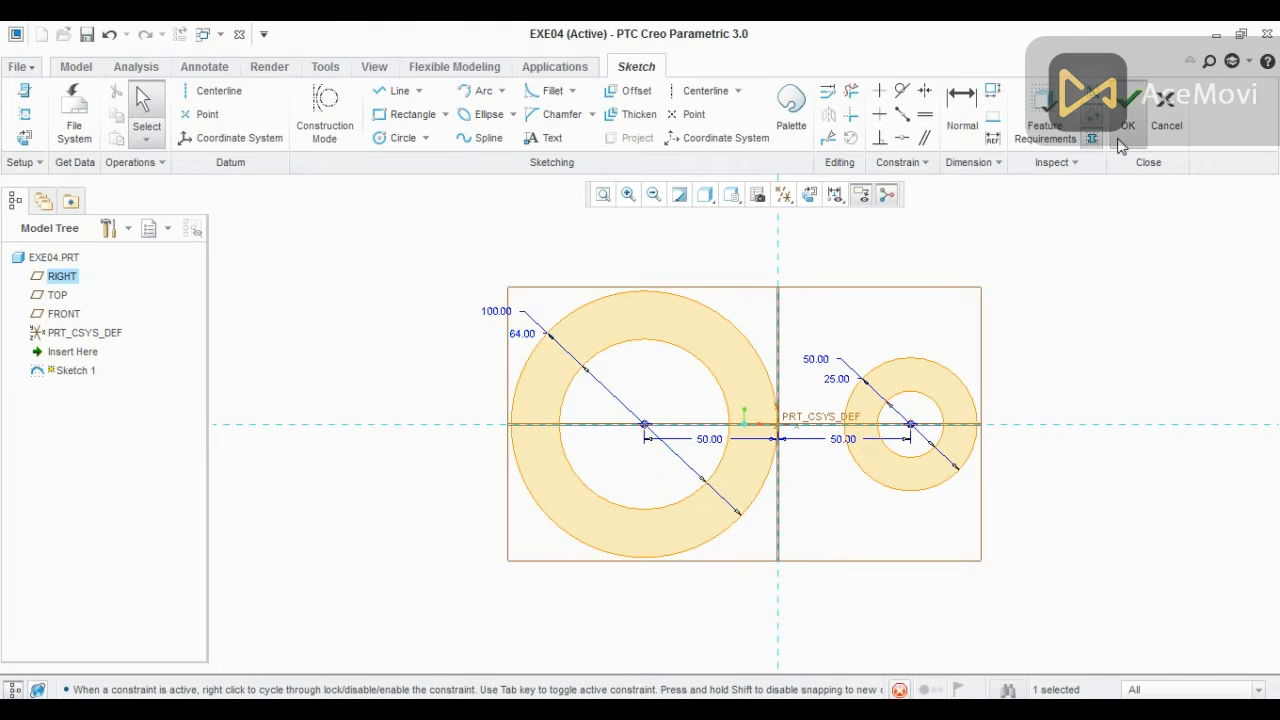
# - Extrude the sketch with both rings as a solid to a depth of 40
pyautogui.click(485, 125)
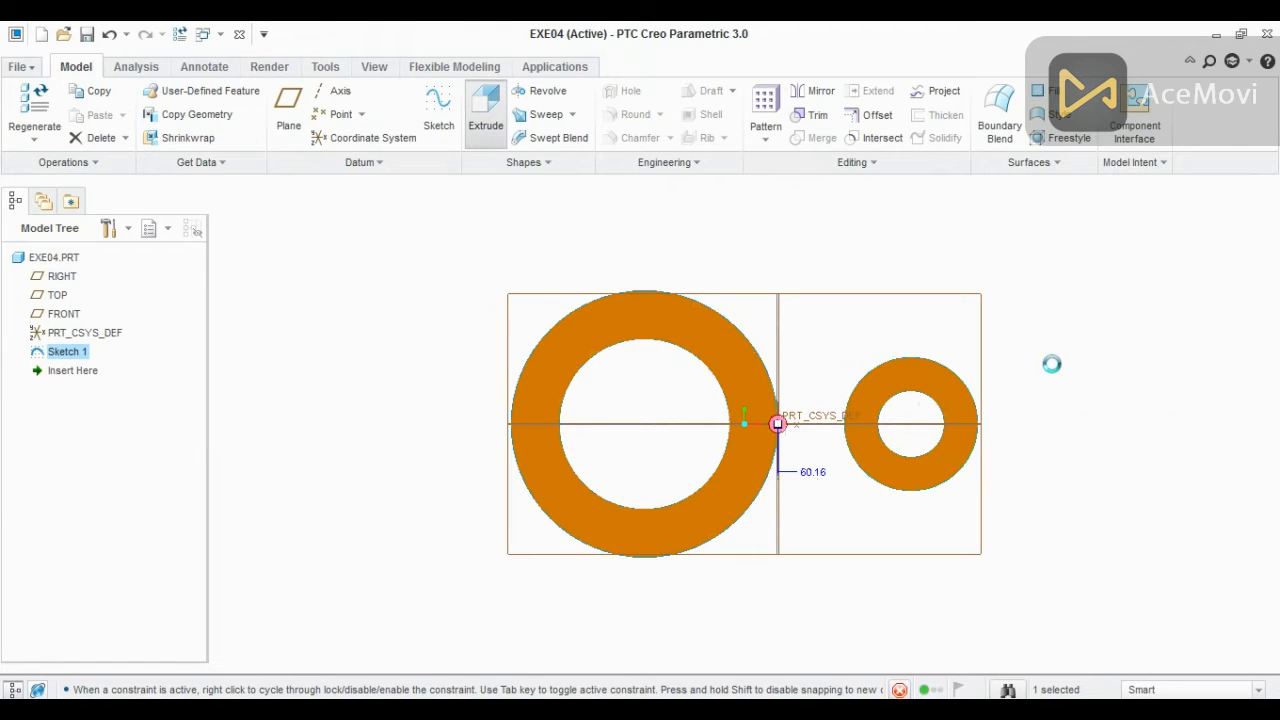
pyautogui.hotkey('ctrl', 'd')
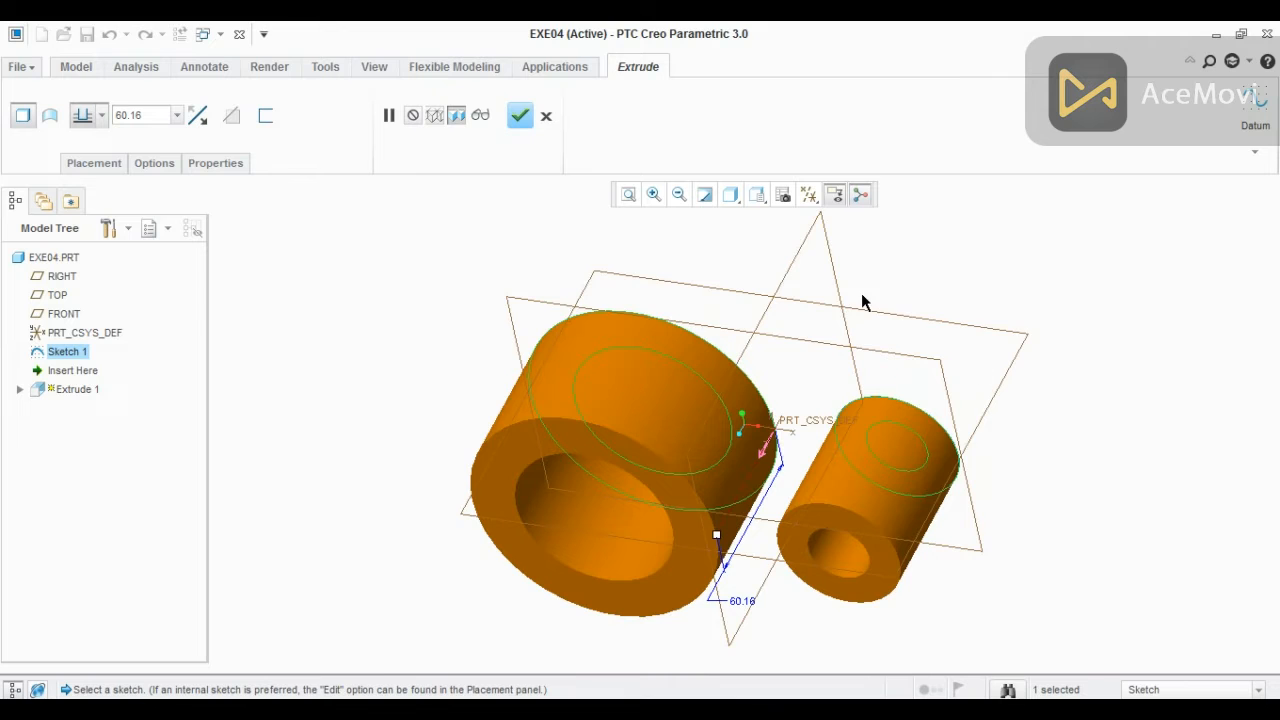
pyautogui.click(497, 711)
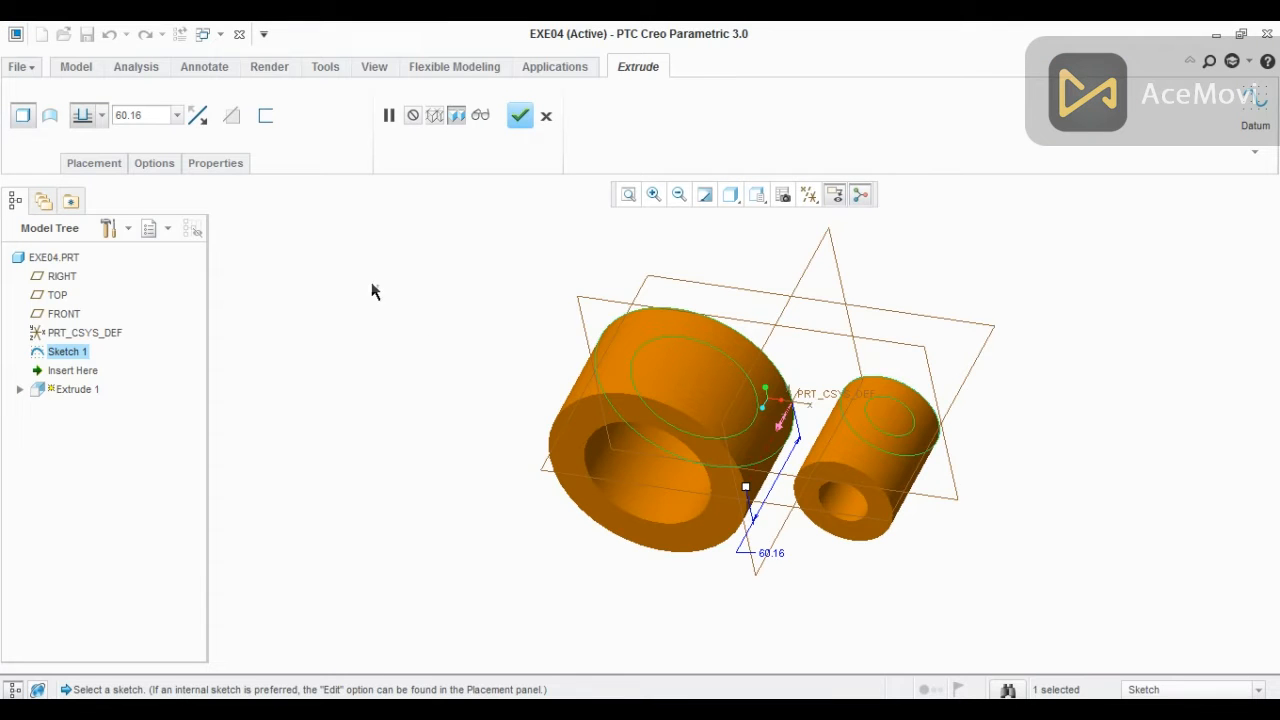
pyautogui.doubleClick(153, 118)
pyautogui.write('4')
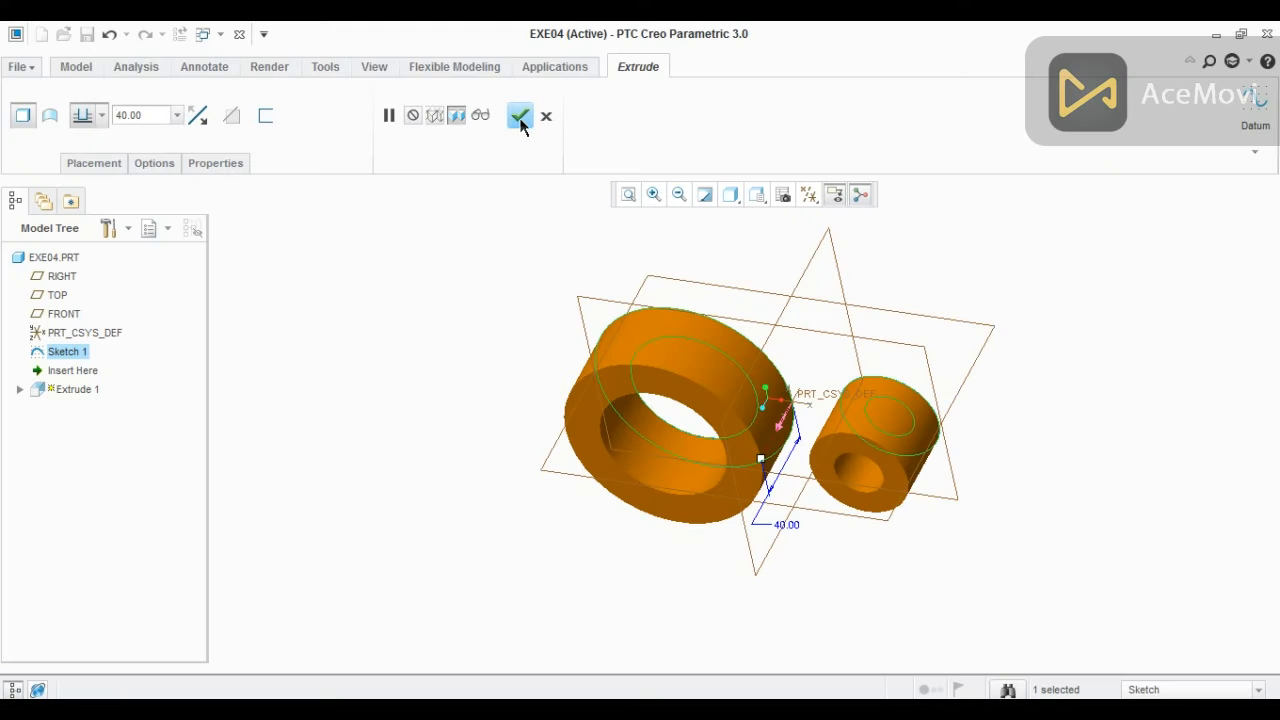
pyautogui.click(520, 114)
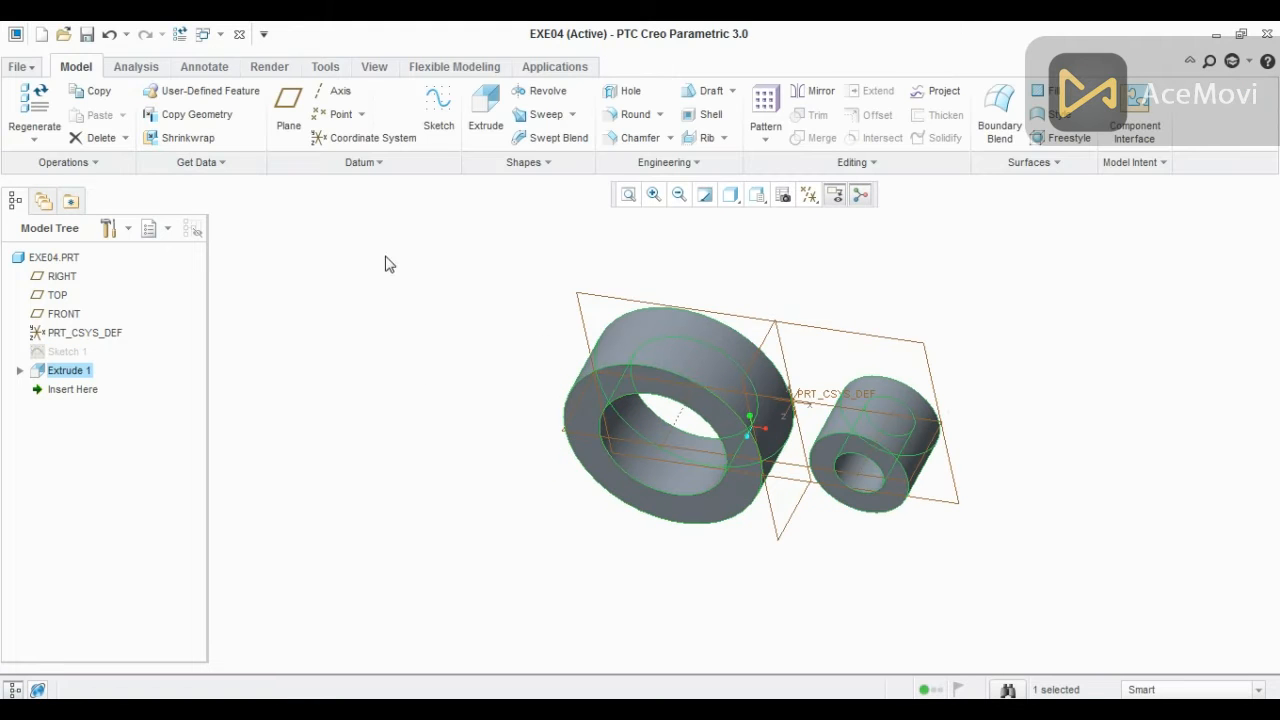
# - Create a datum plane offset 20 from the FRONT plane and start a sketch on it
pyautogui.click(762, 326)
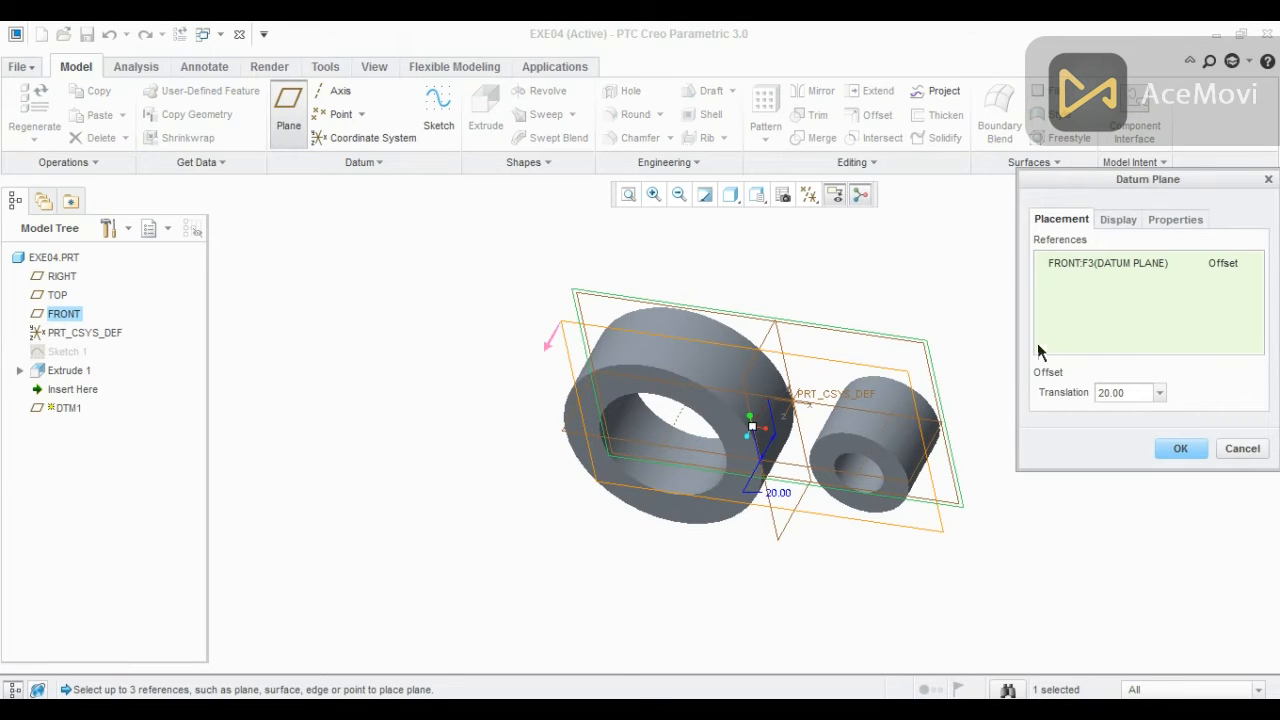
pyautogui.click(1179, 450)
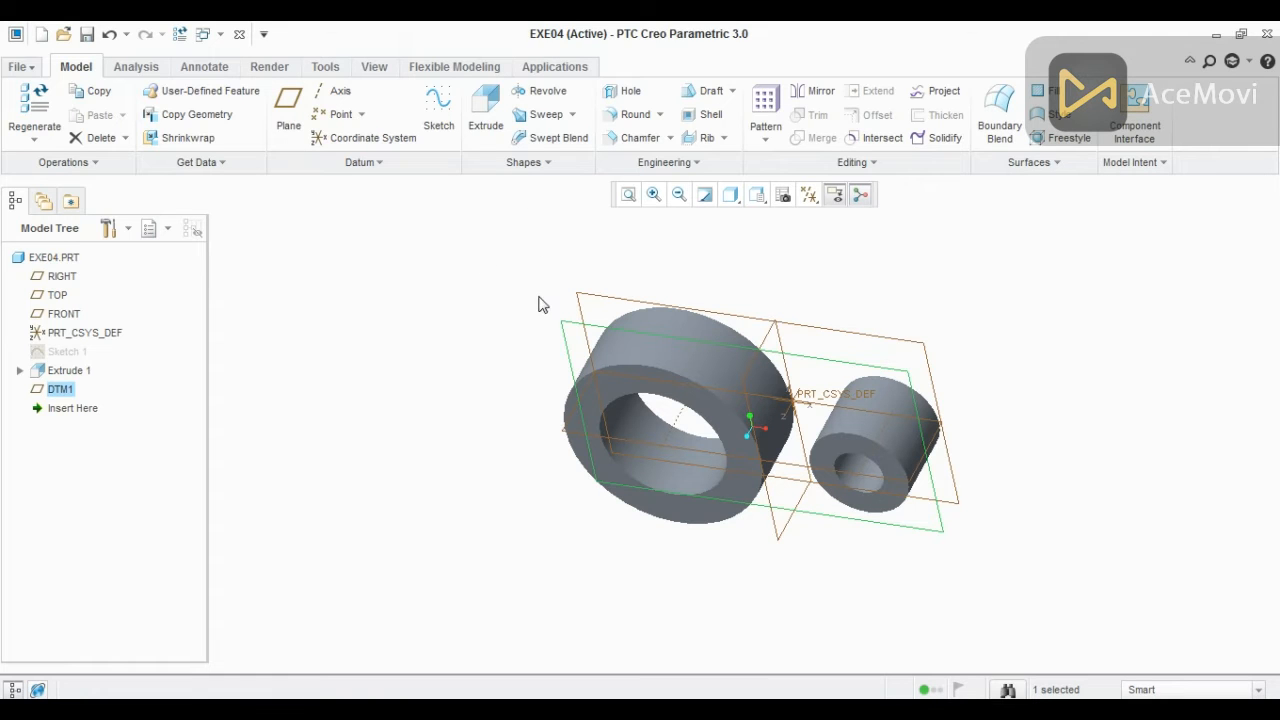
pyautogui.click(436, 120)
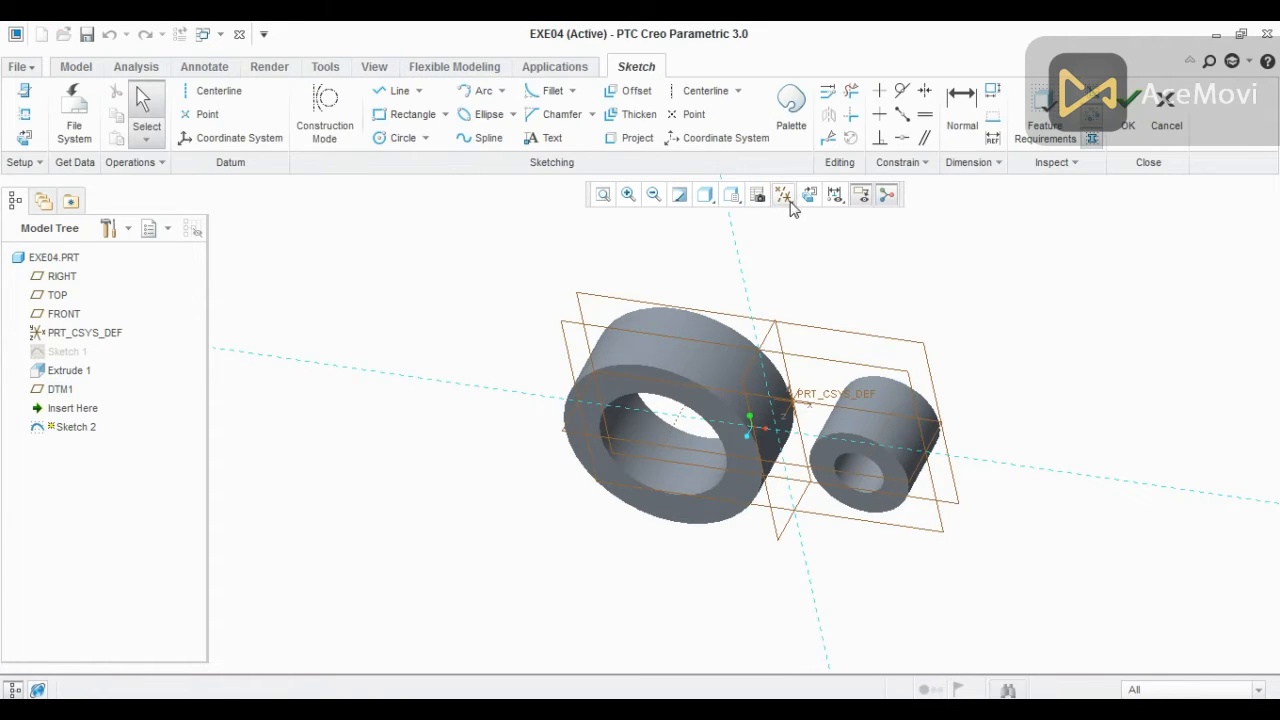
pyautogui.click(788, 198)
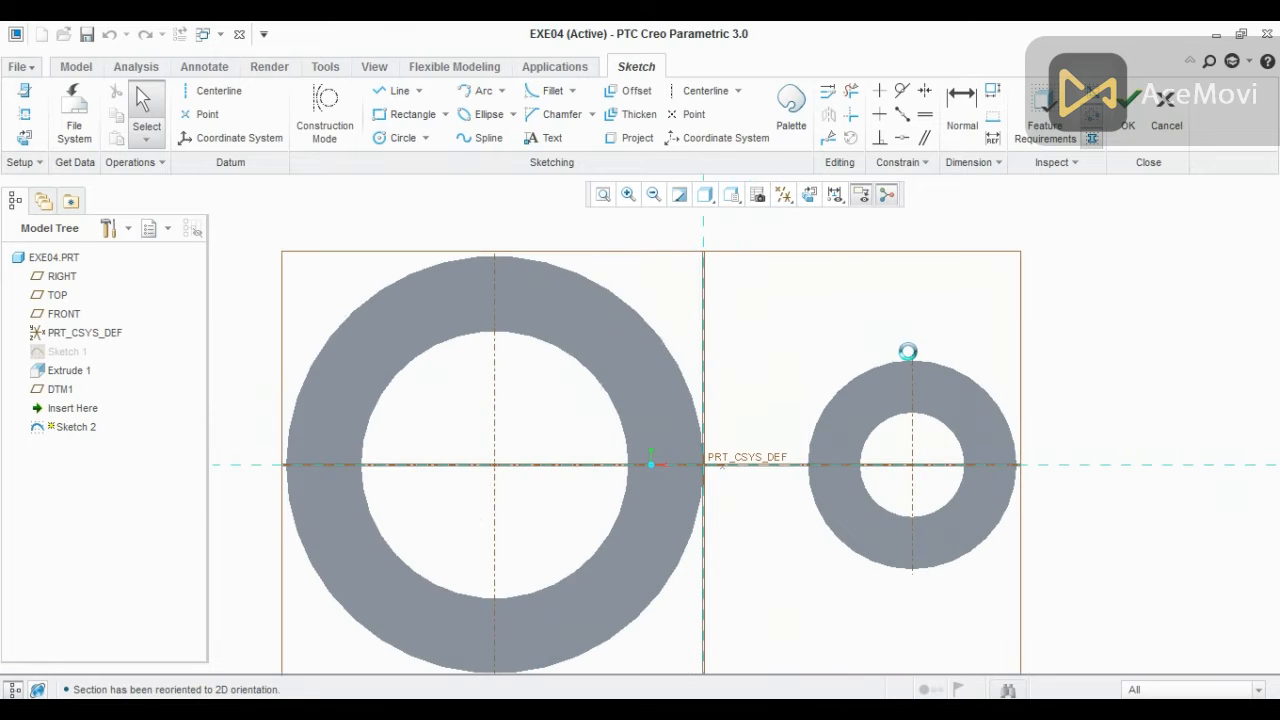
# - Add the outer surfaces of the large and small cylinders as sketch references
pyautogui.click(25, 113)
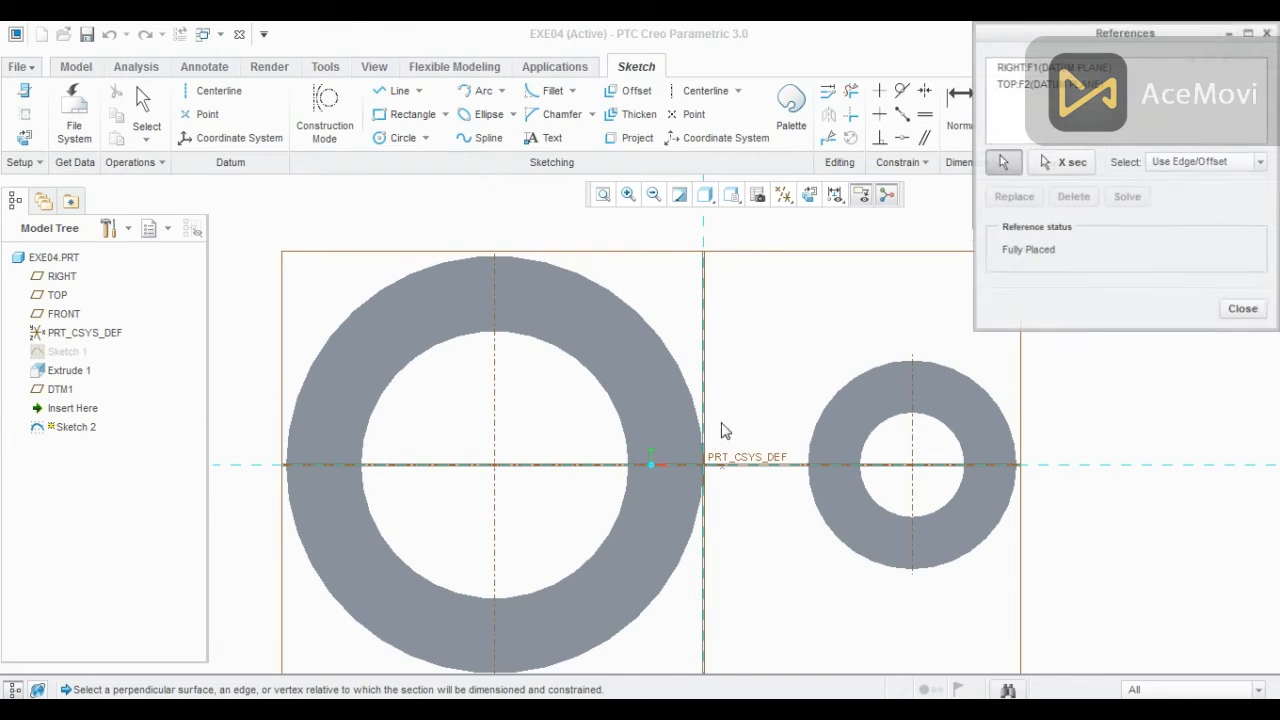
pyautogui.click(690, 410)
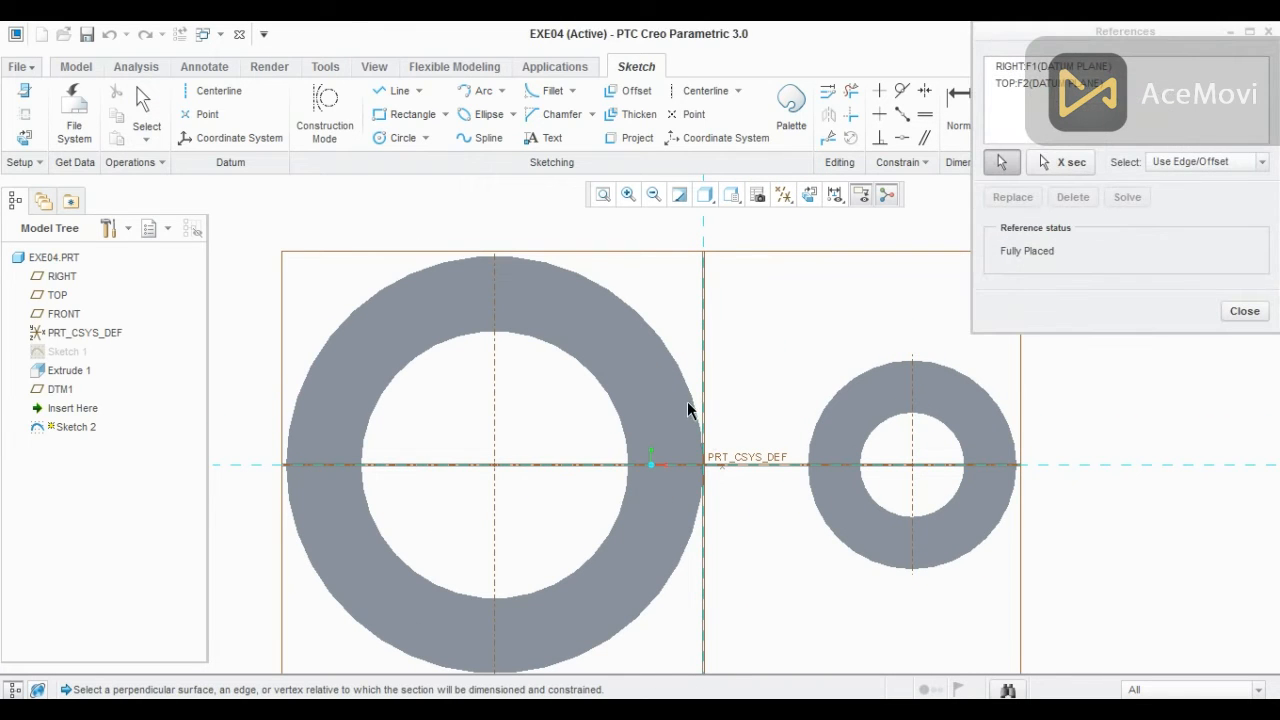
pyautogui.click(829, 418)
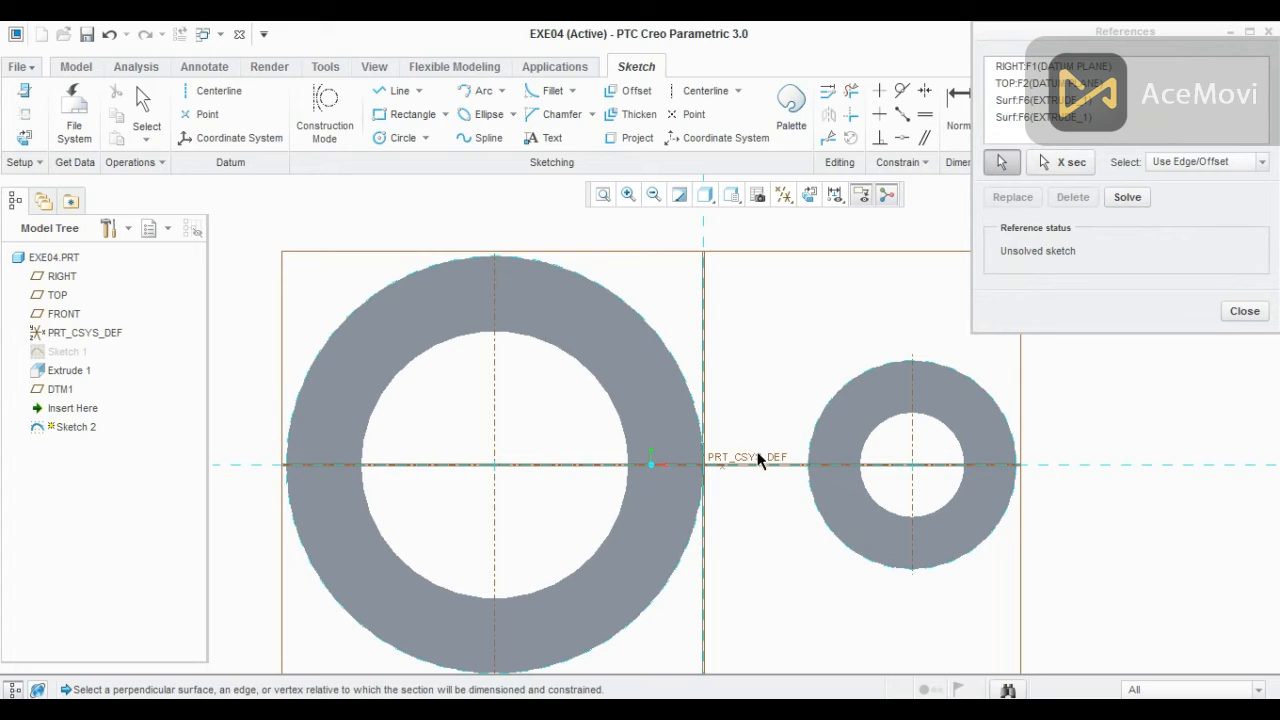
pyautogui.click(1238, 316)
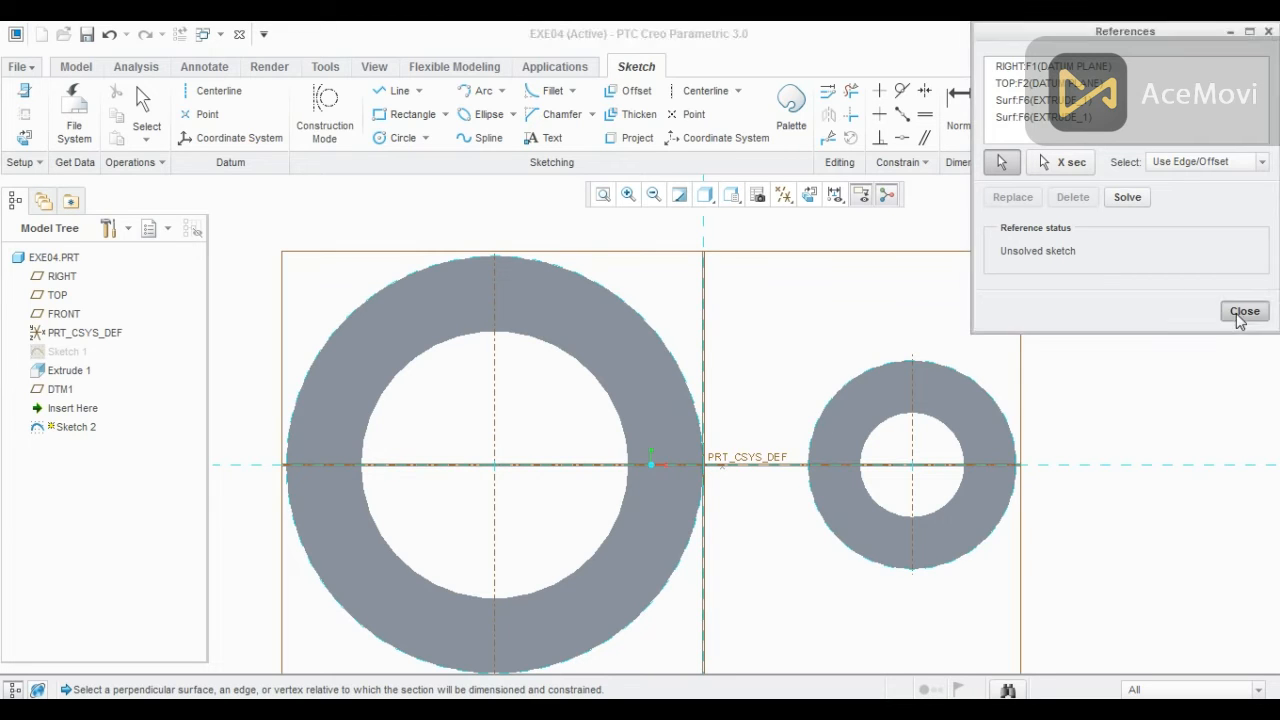
# - Sketch two circles coinciding with the outer edges of the large and small cylinders, centred on their axes
pyautogui.click(397, 140)
pyautogui.click(494, 464)
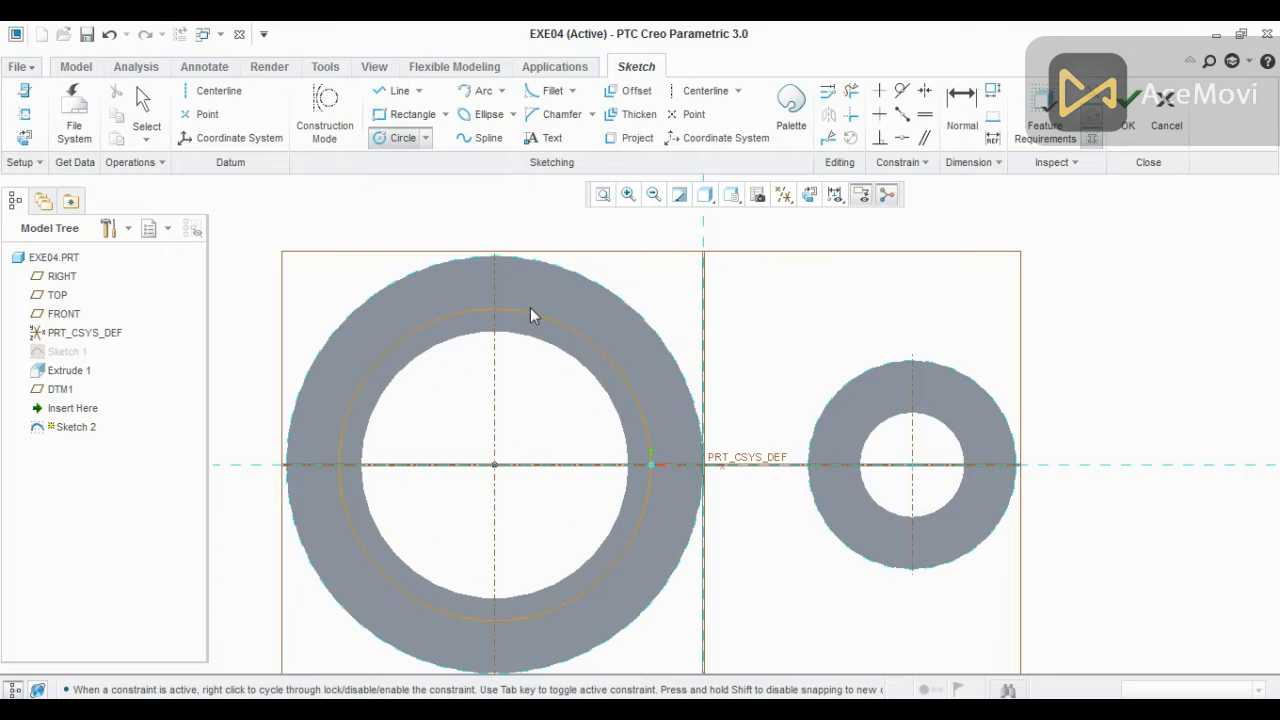
pyautogui.click(546, 265)
pyautogui.click(878, 368)
pyautogui.middleClick(803, 334)
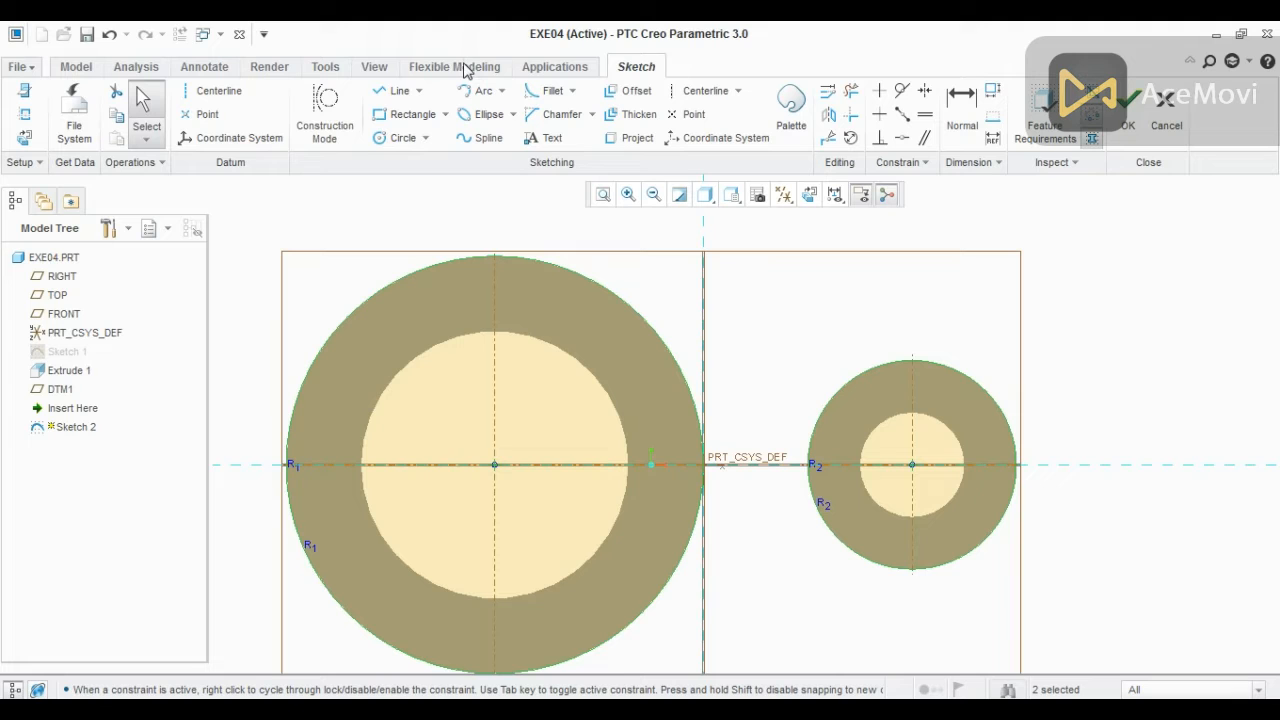
# - Sketch a line from the top of the small circle to the upper part of the large circle, tangent to the large circle
pyautogui.click(396, 92)
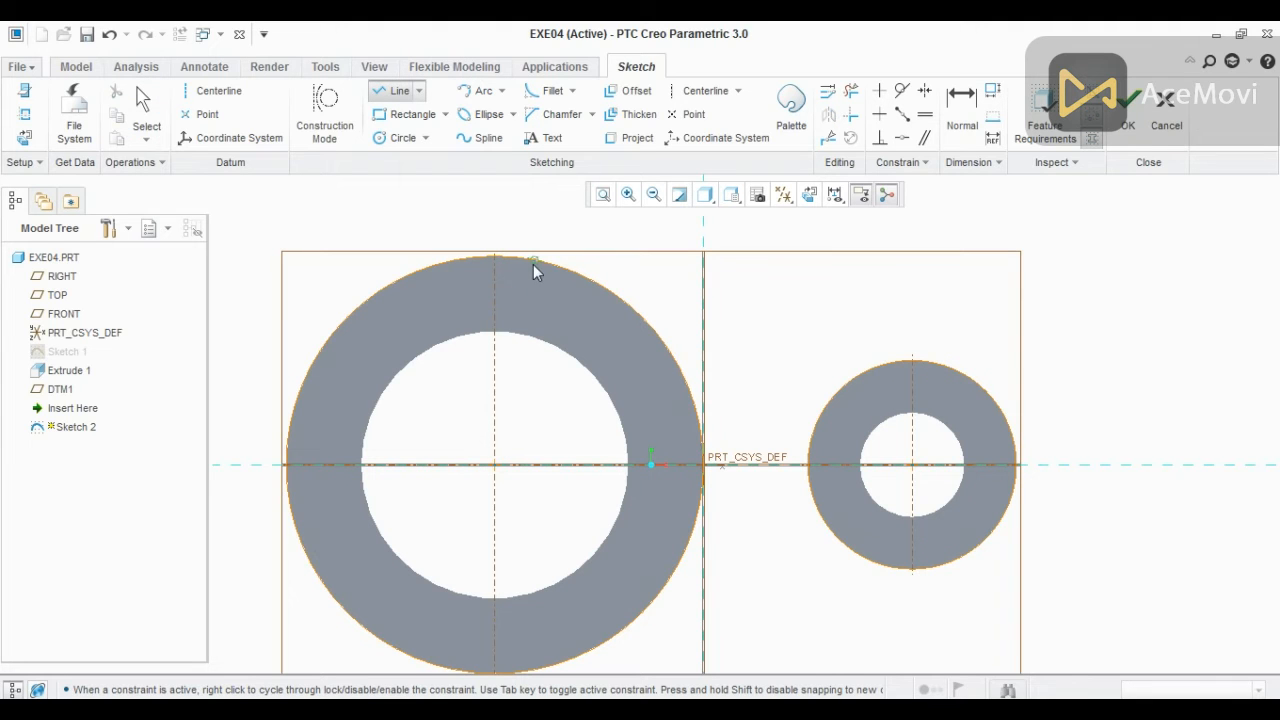
pyautogui.click(533, 264)
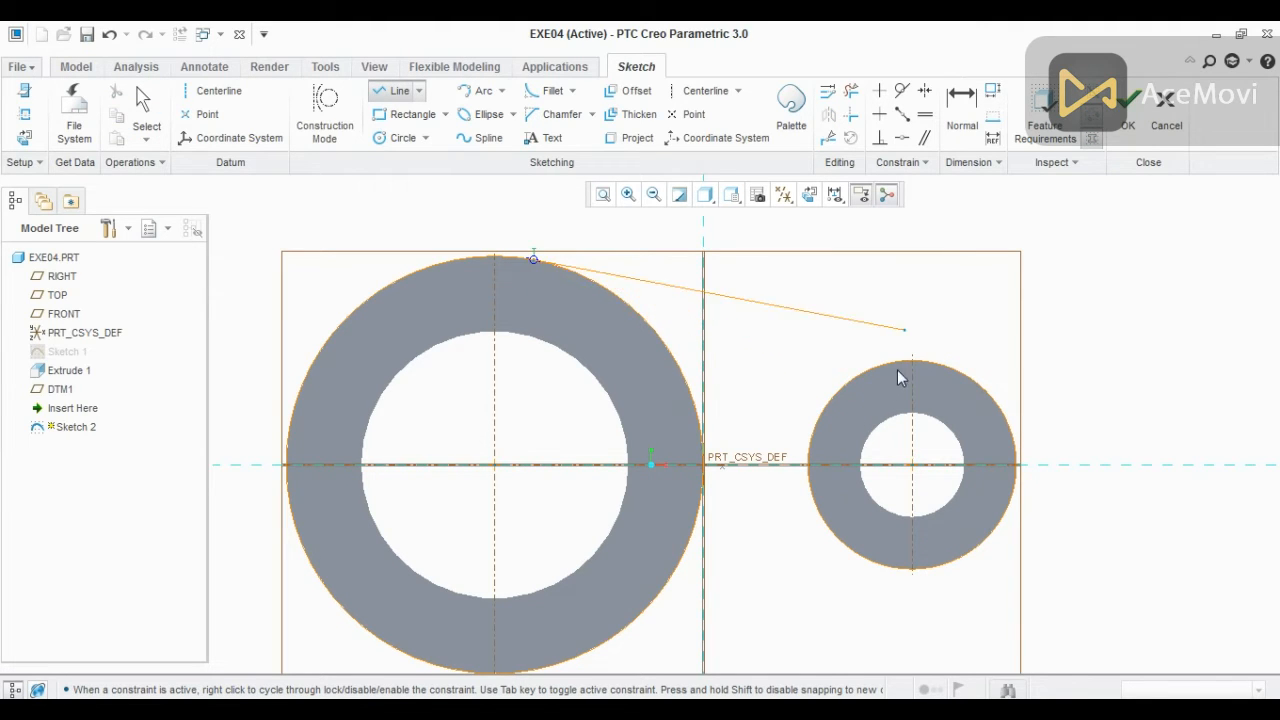
pyautogui.middleClick(754, 367)
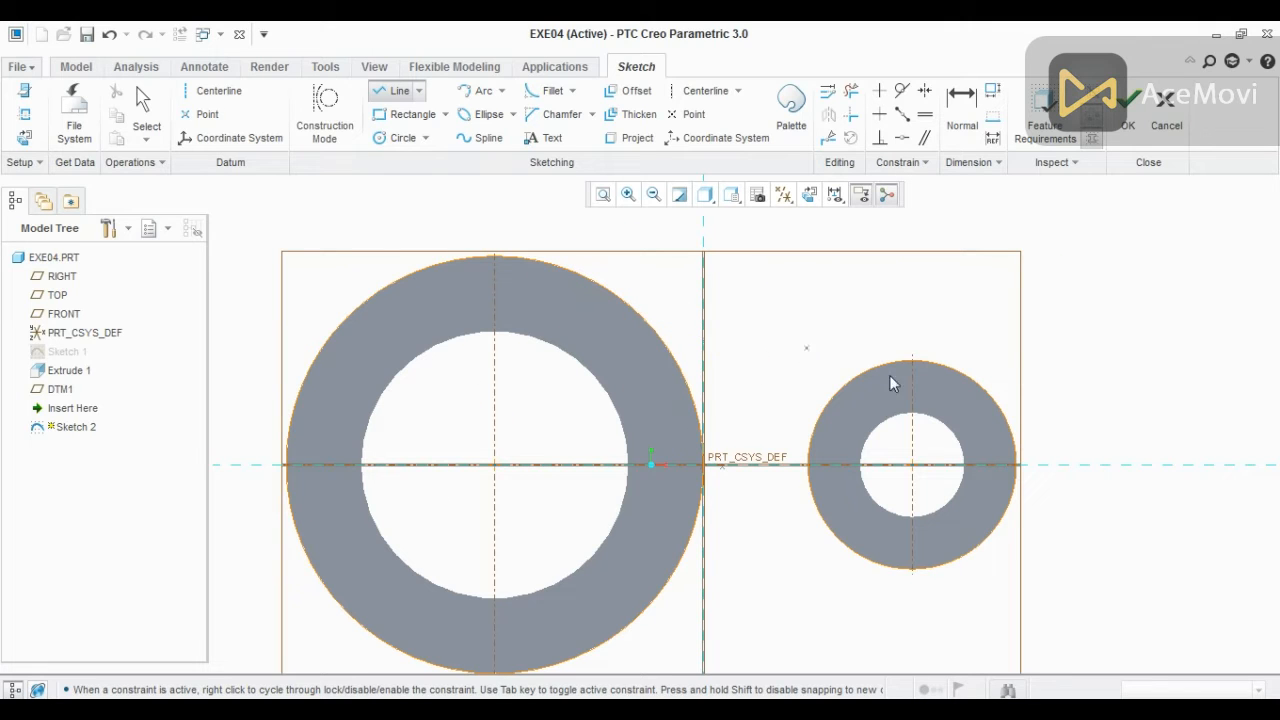
pyautogui.click(911, 363)
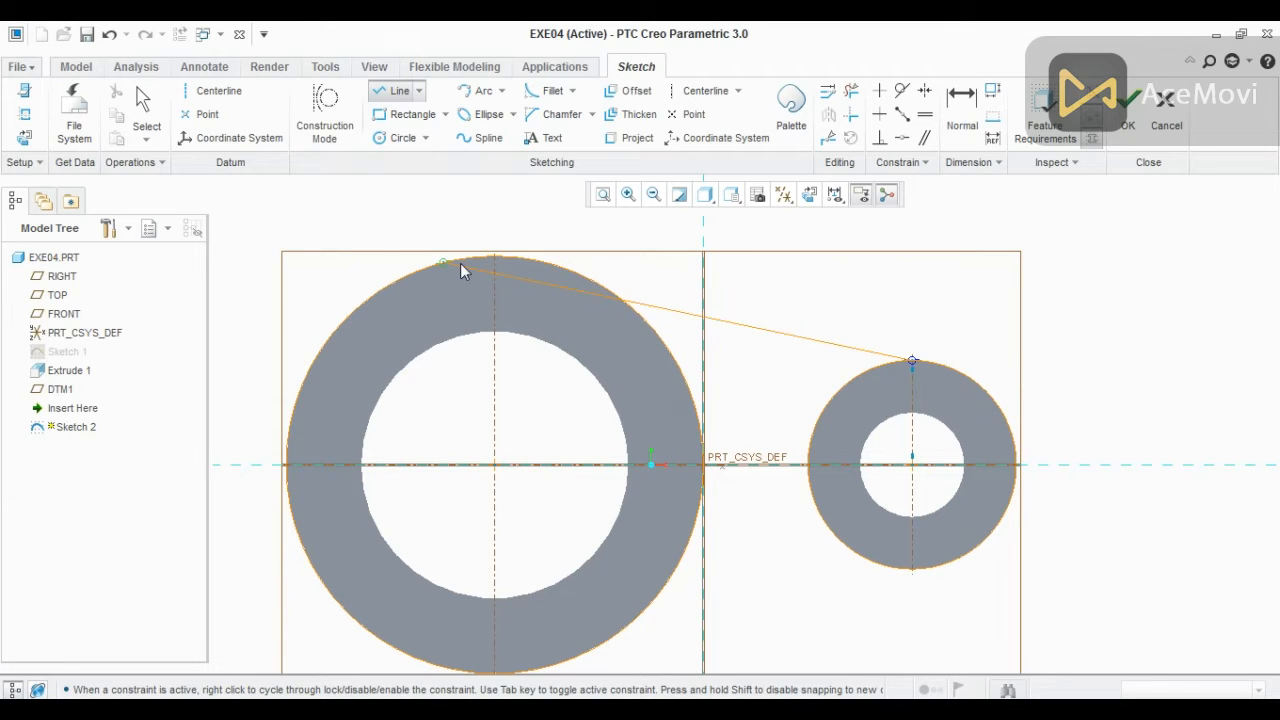
pyautogui.click(526, 261)
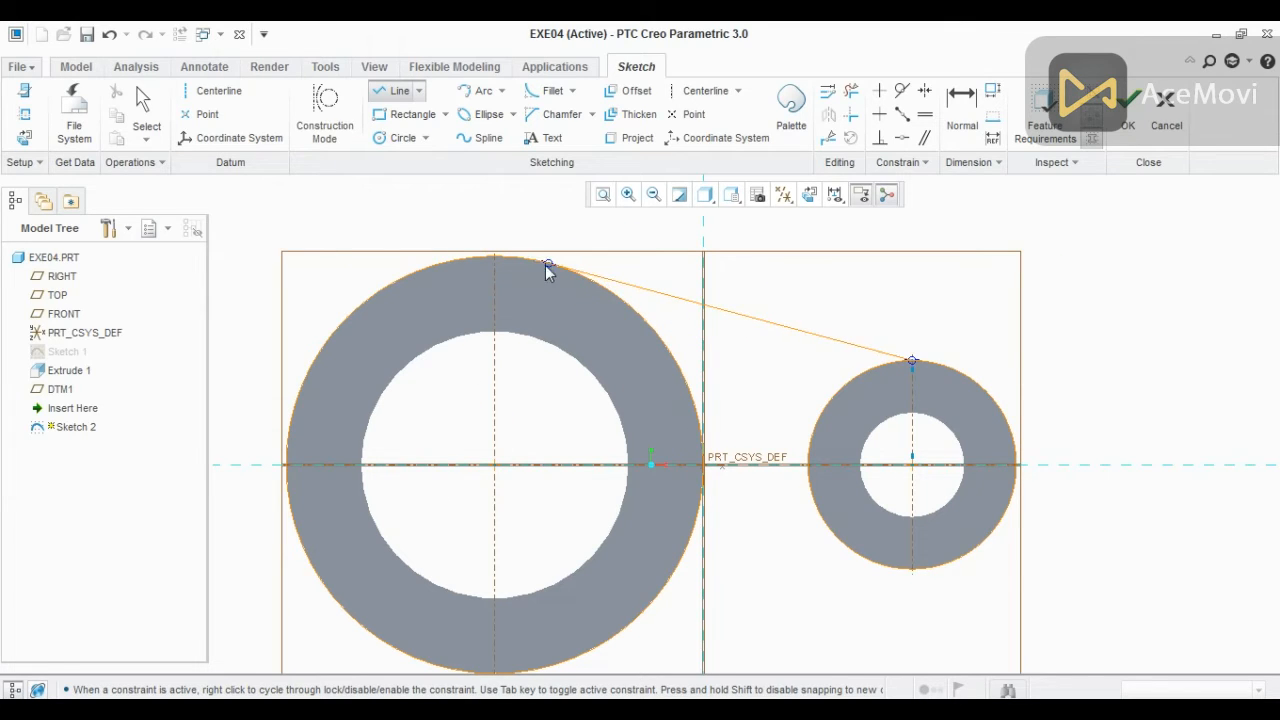
pyautogui.middleClick(800, 311)
# - Sketch a horizontal line along the centre axis joining the facing sides of the two circles
pyautogui.scroll(-3, 757, 470)
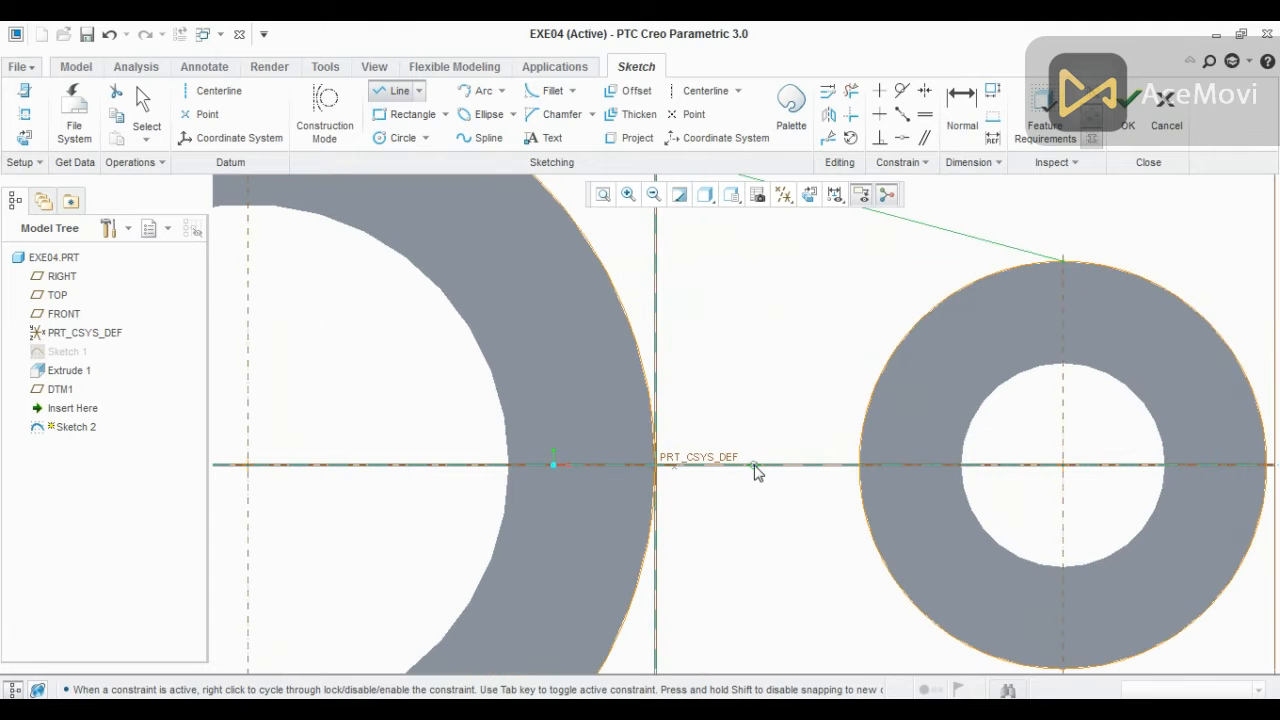
pyautogui.click(657, 466)
pyautogui.click(858, 467)
pyautogui.middleClick(782, 560)
pyautogui.scroll(2, 590, 565)
pyautogui.scroll(-2, 690, 551)
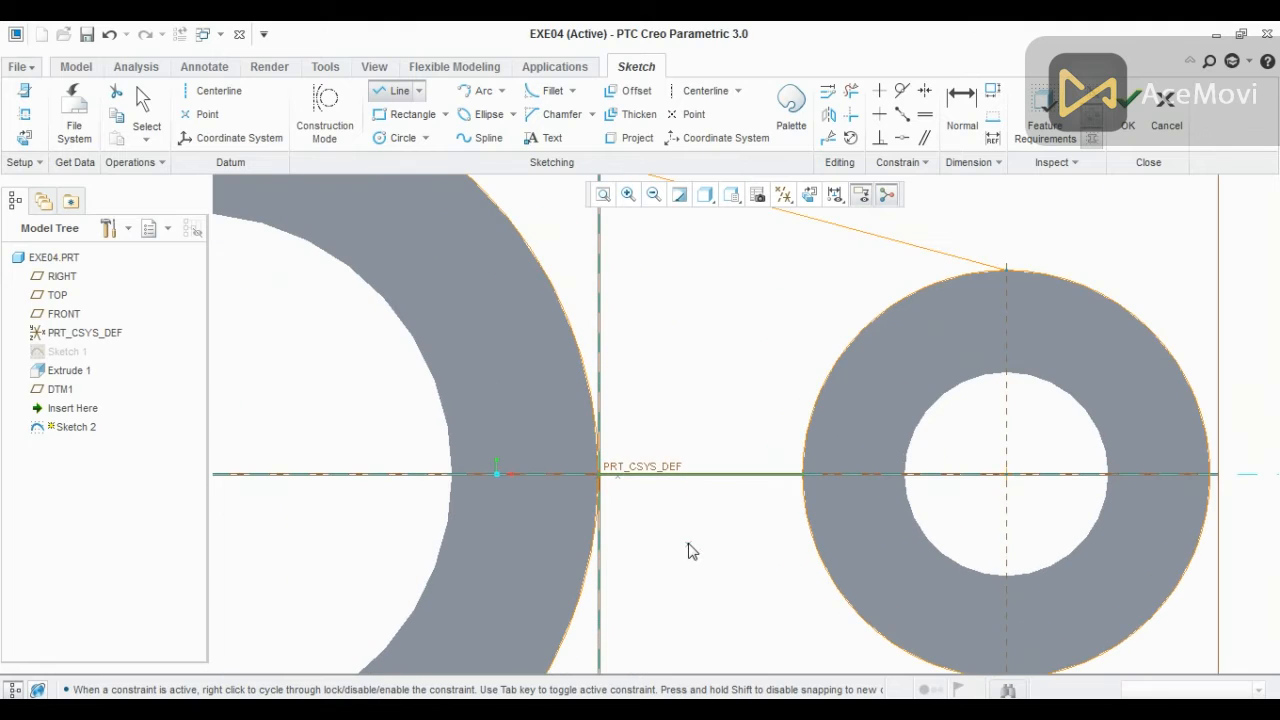
# - Offset the horizontal centre line by 5 above itself and check the web thickness in the reference drawing in Windows Photo Viewer
pyautogui.click(642, 98)
pyautogui.click(715, 474)
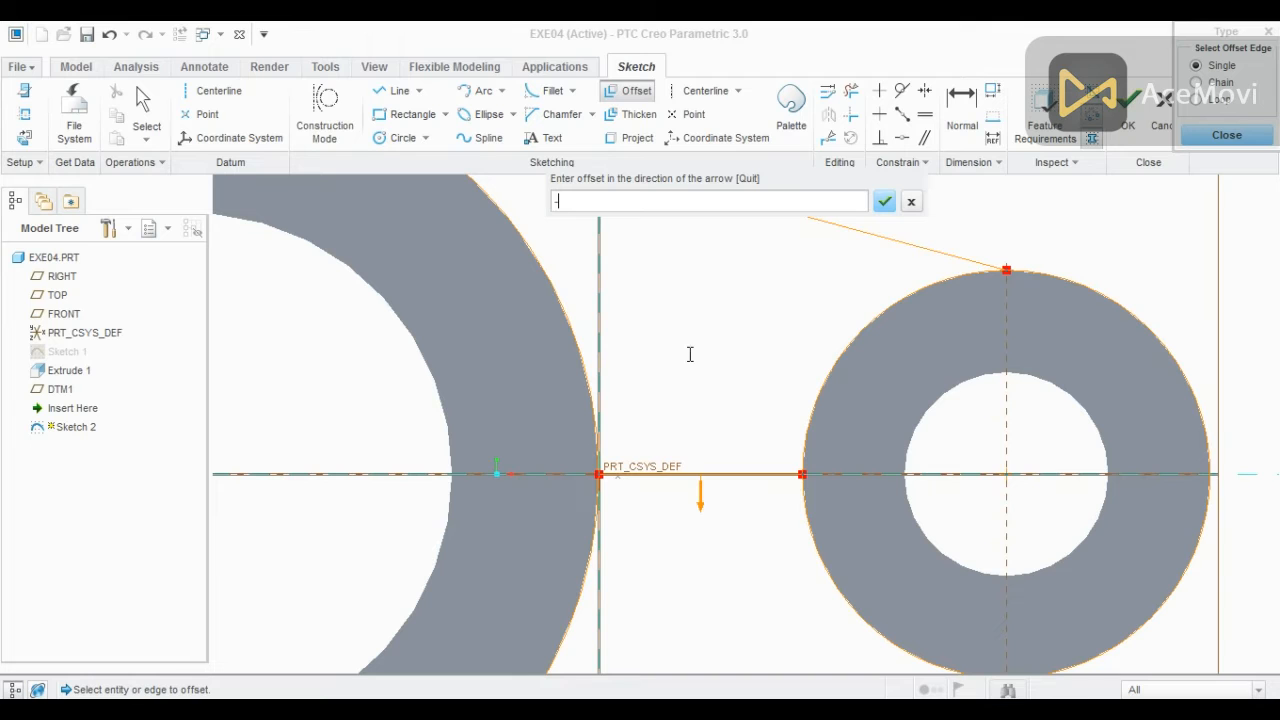
pyautogui.press('Return')
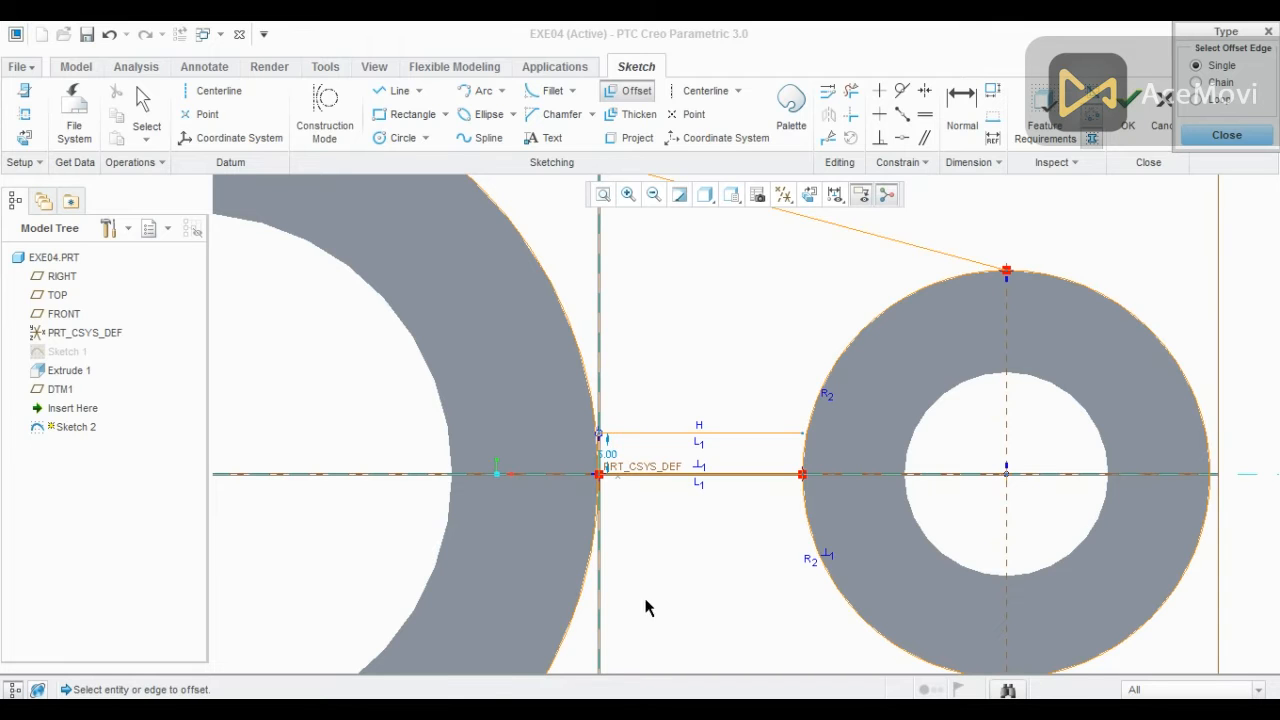
pyautogui.click(530, 714)
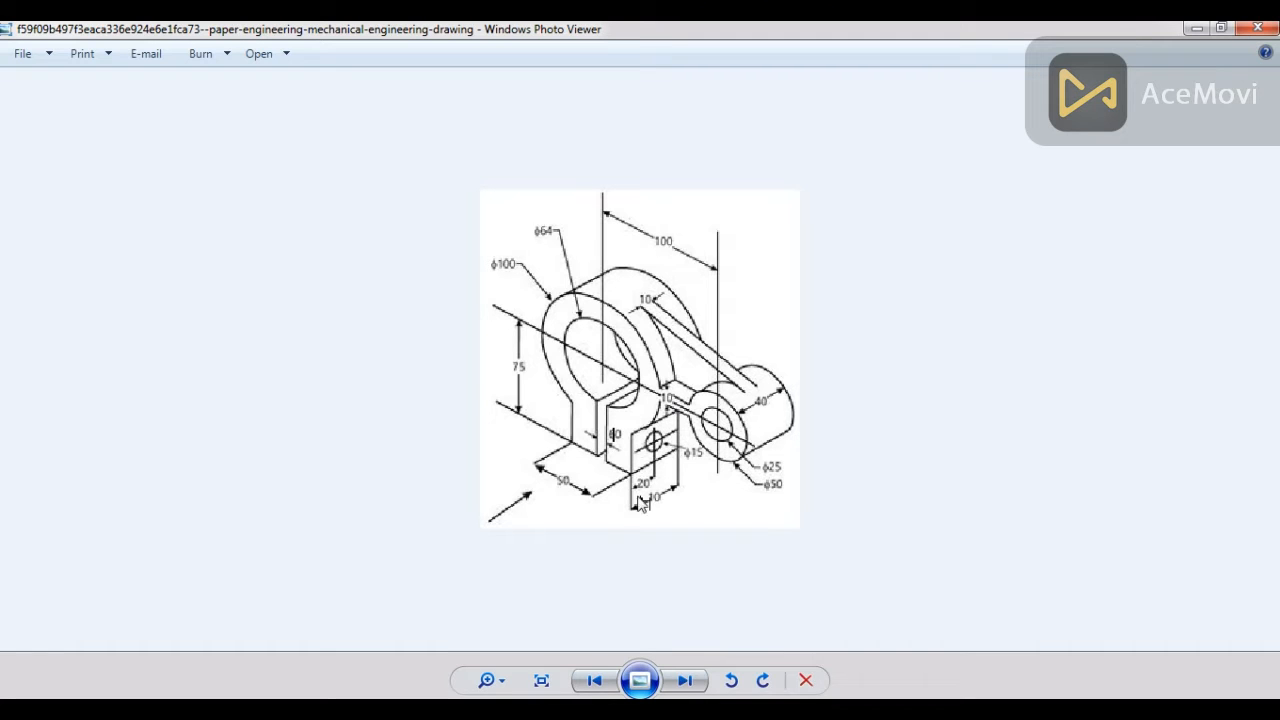
pyautogui.click(489, 712)
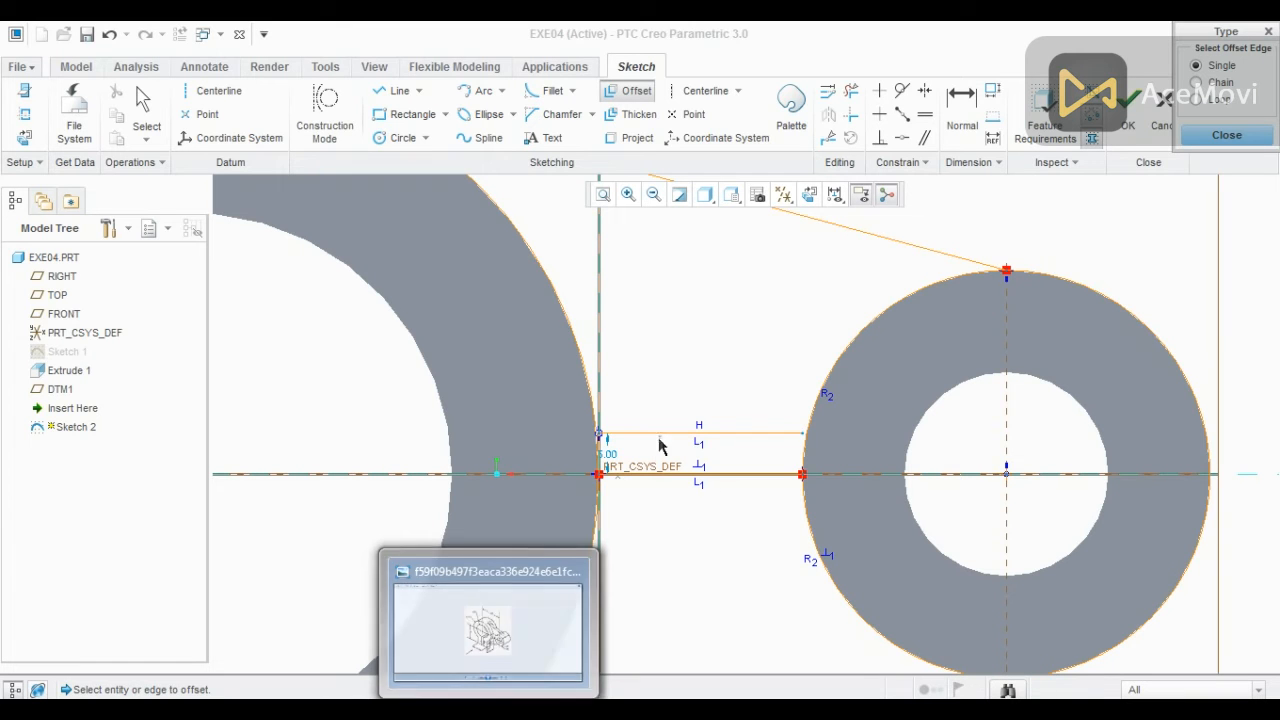
# - Extend both ends of the offset line with short horizontal lines that meet the large and small circles
pyautogui.scroll(-3, 659, 446)
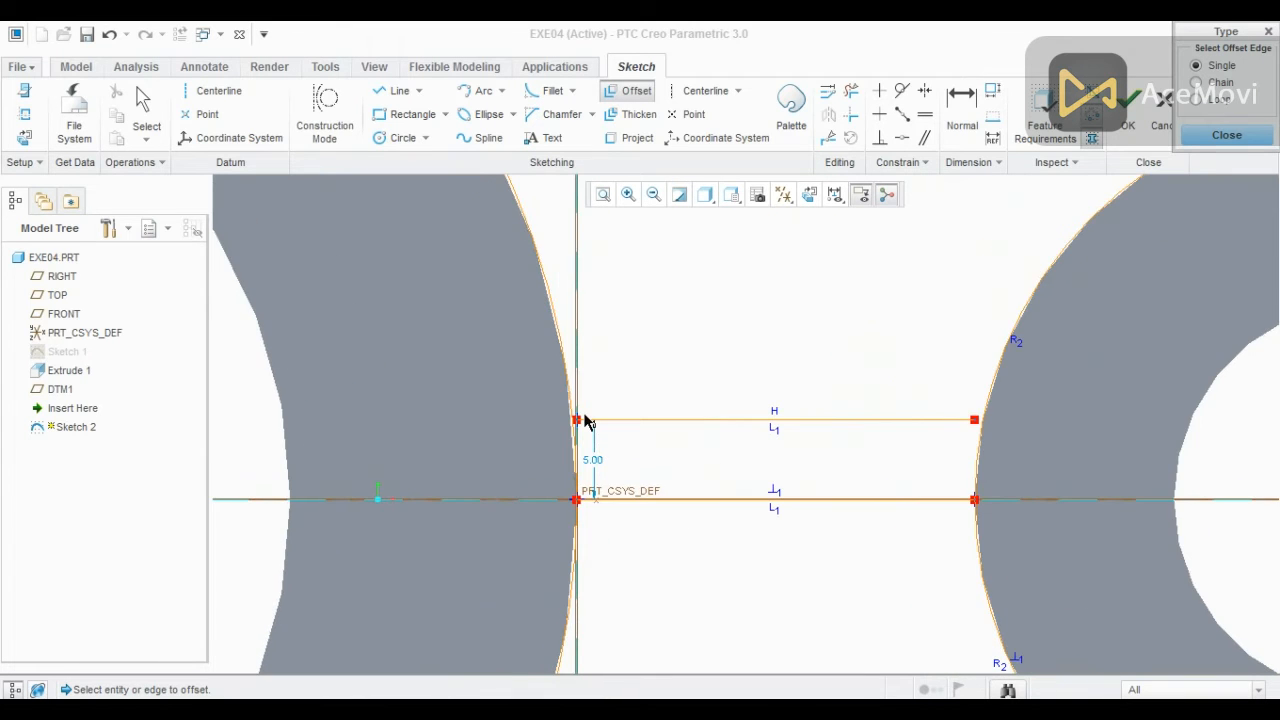
pyautogui.scroll(-3, 585, 421)
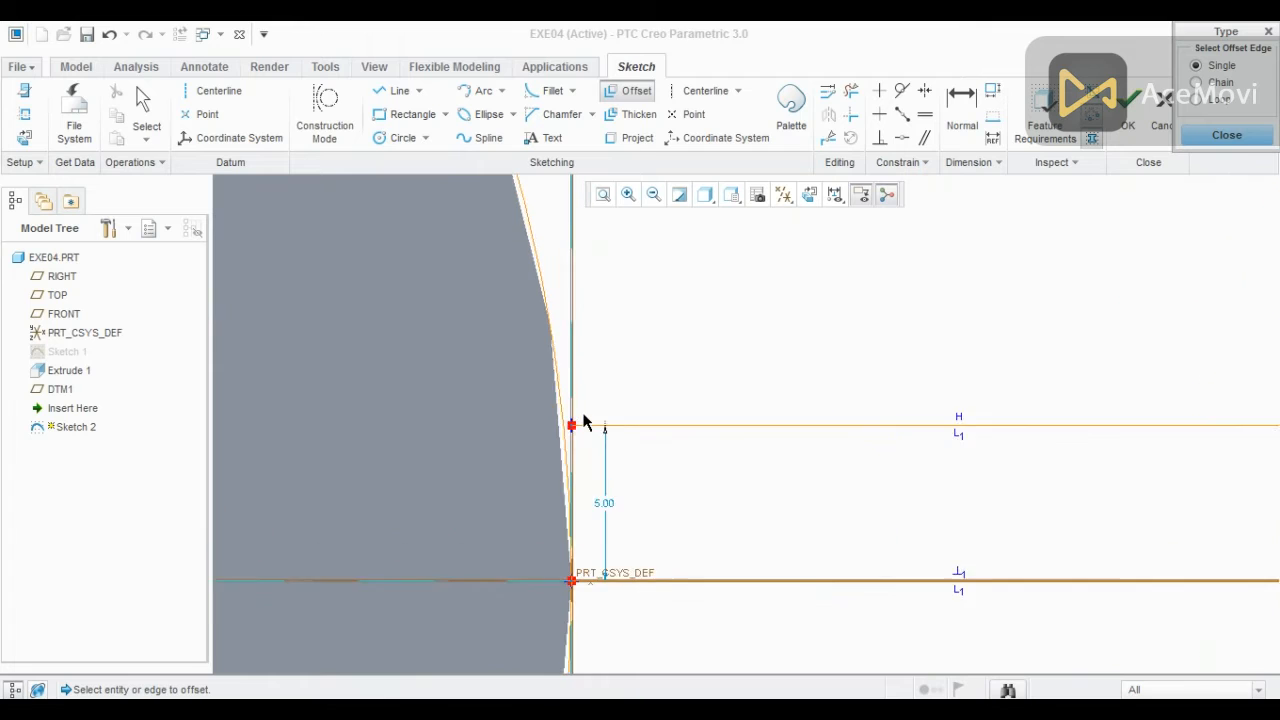
pyautogui.click(399, 90)
pyautogui.scroll(-2, 557, 466)
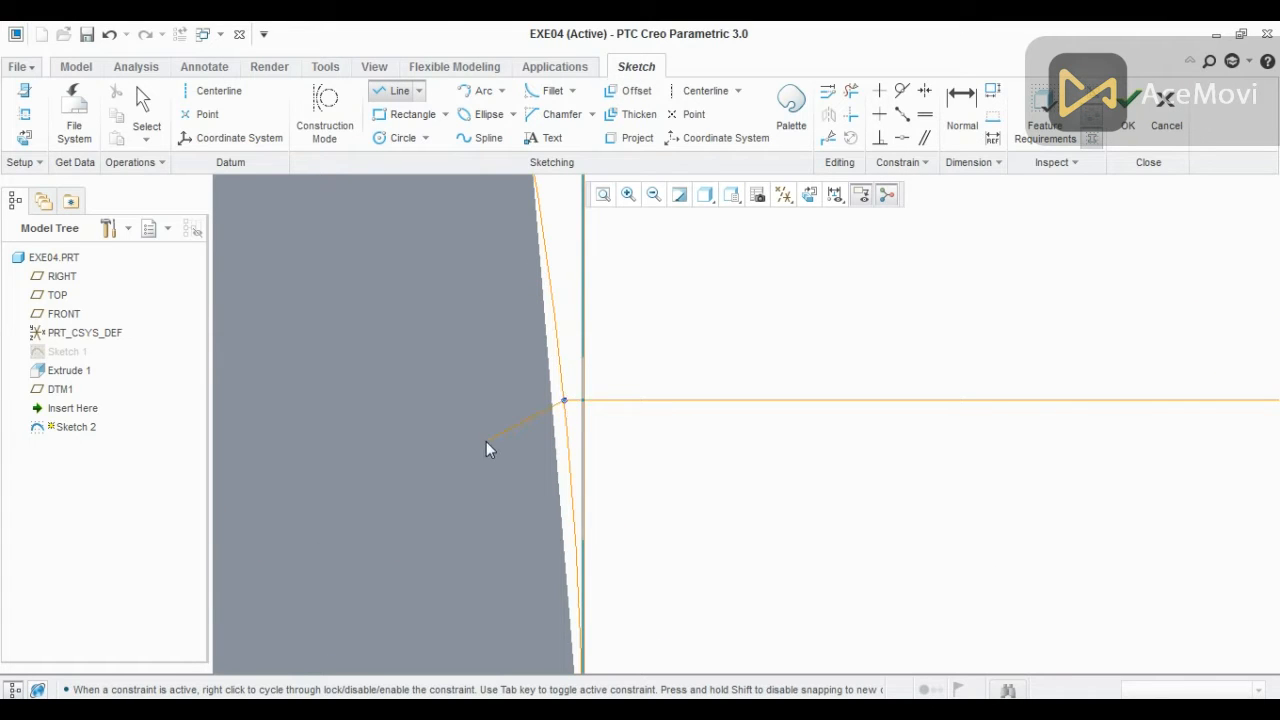
pyautogui.scroll(2, 310, 488)
pyautogui.scroll(1, 470, 520)
pyautogui.scroll(1, 489, 512)
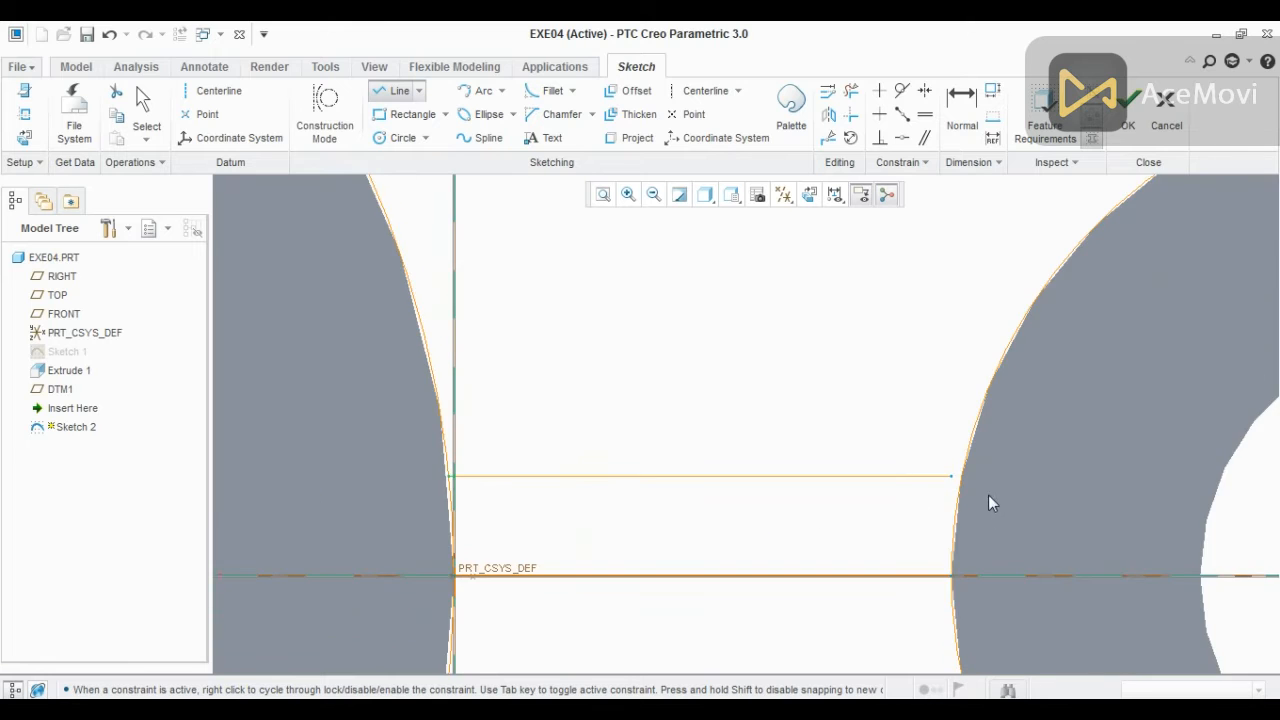
pyautogui.scroll(-3, 988, 495)
pyautogui.click(918, 458)
pyautogui.click(941, 457)
pyautogui.middleClick(1008, 567)
pyautogui.middleClick(1008, 566)
pyautogui.scroll(4, 984, 507)
pyautogui.scroll(1, 785, 512)
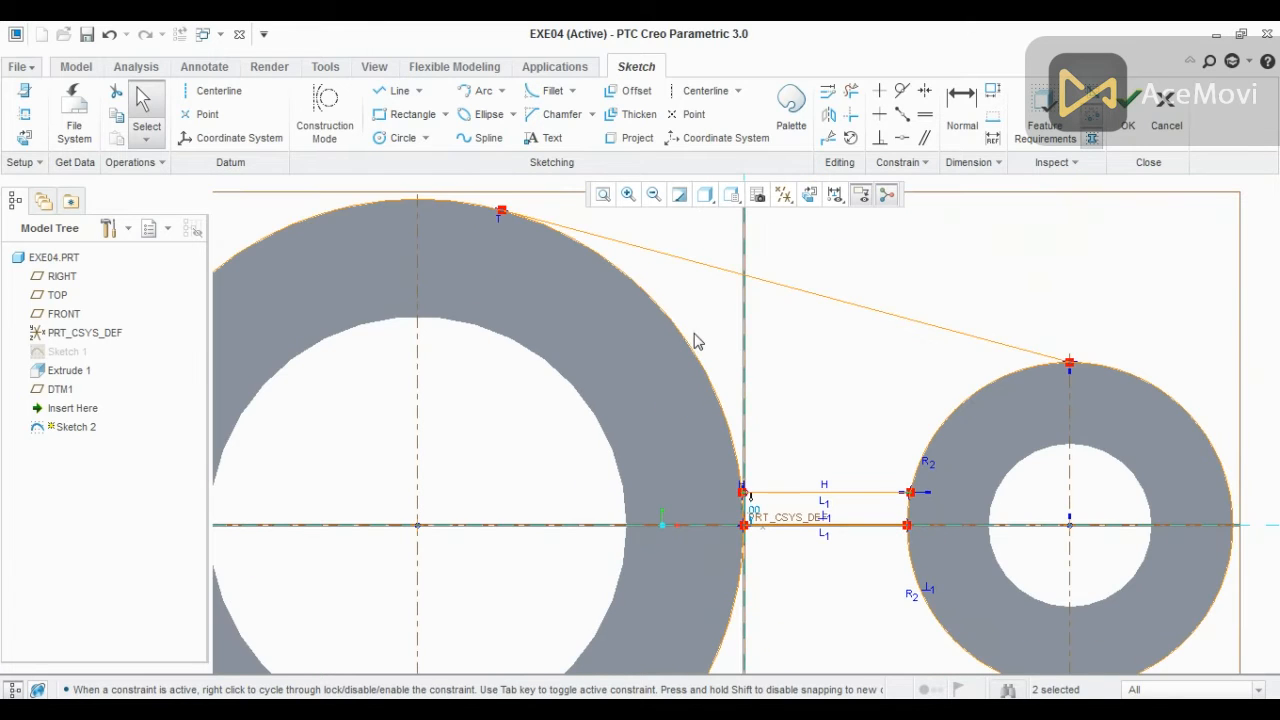
# - Trim away the portions of both circles that lie outside the web profile between the cylinders
pyautogui.click(851, 92)
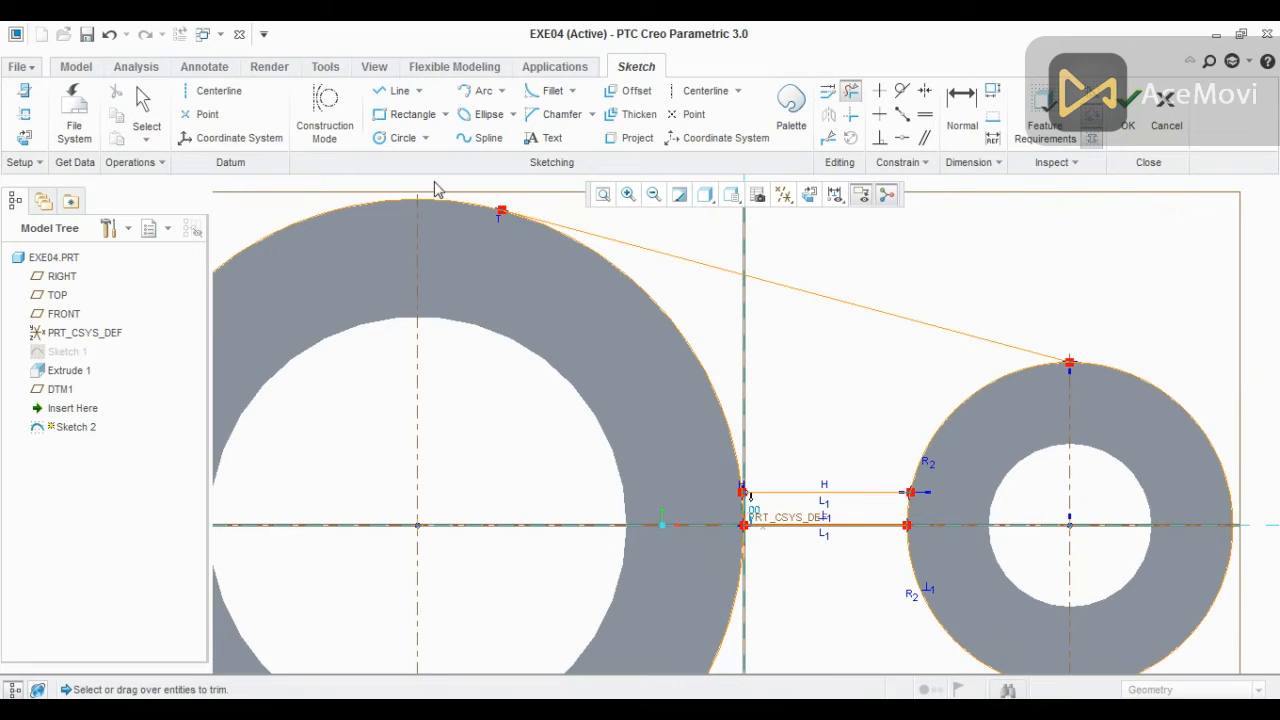
pyautogui.scroll(2, 389, 345)
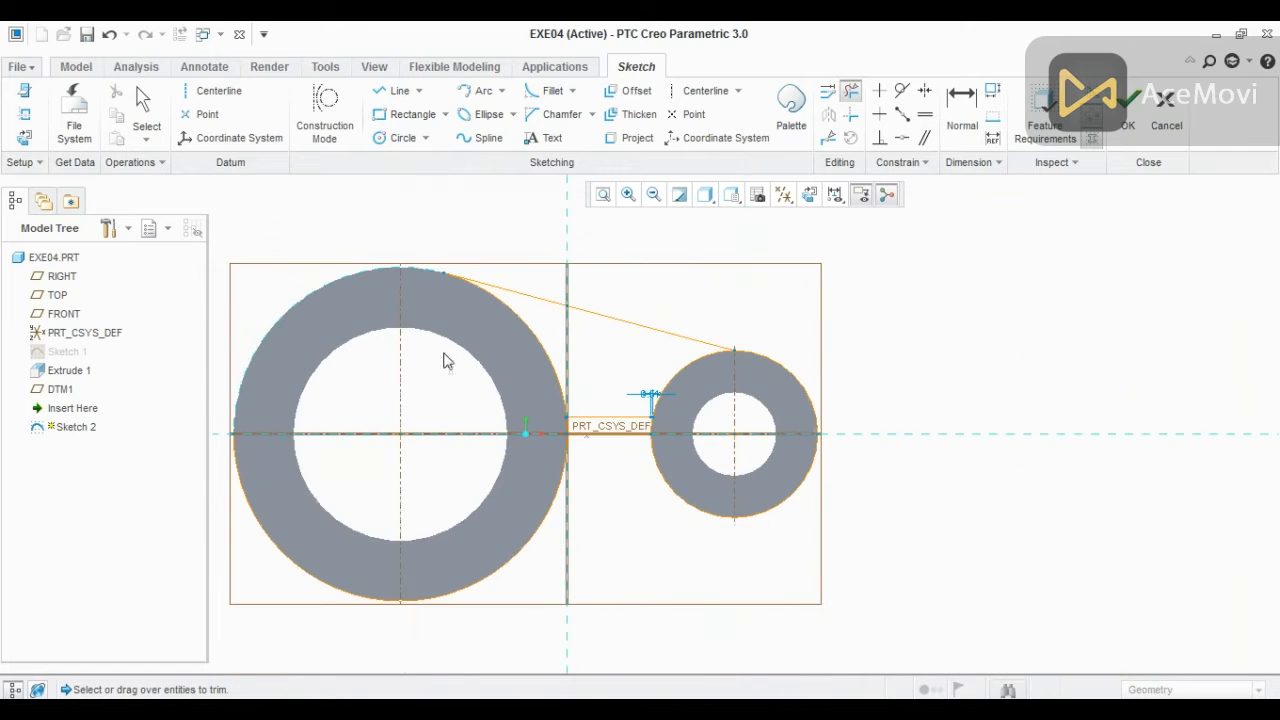
pyautogui.moveTo(795, 350)
pyautogui.mouseDown()
pyautogui.moveTo(751, 429)
pyautogui.moveTo(614, 509)
pyautogui.moveTo(477, 483)
pyautogui.moveTo(504, 477)
pyautogui.mouseUp()
pyautogui.scroll(-6, 551, 489)
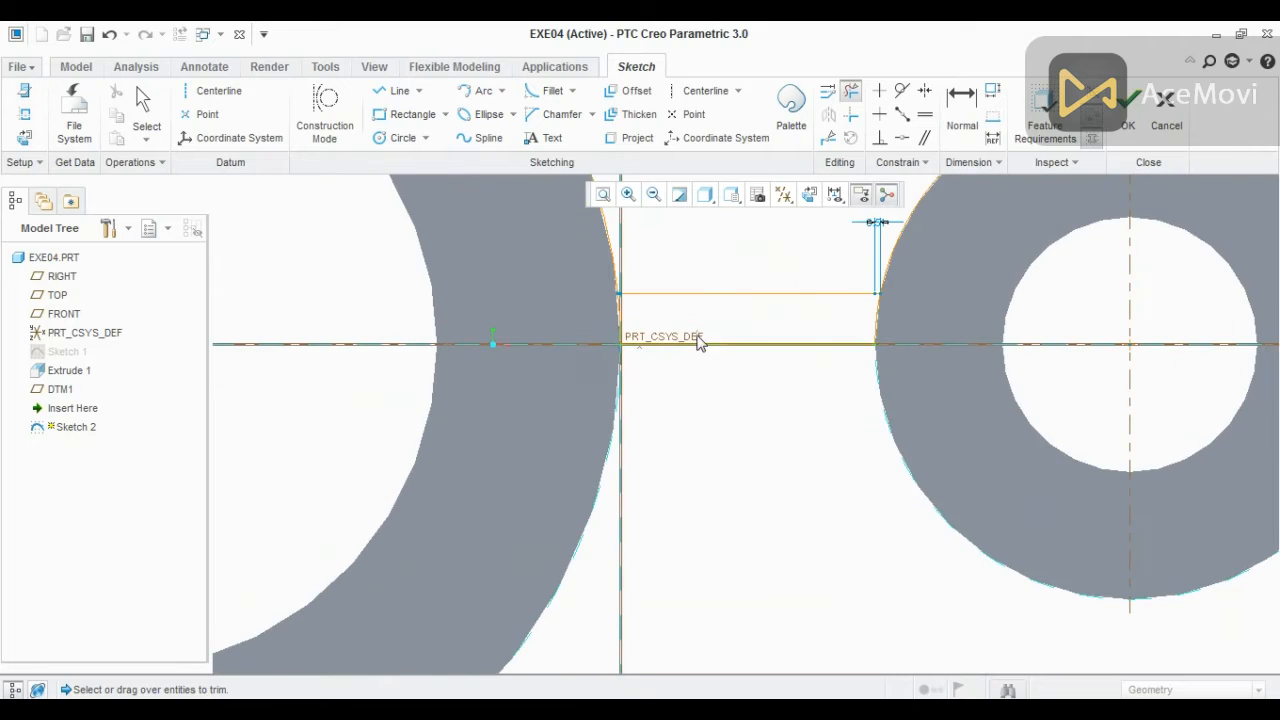
pyautogui.moveTo(656, 325); pyautogui.dragTo(525, 347)
pyautogui.moveTo(727, 322); pyautogui.dragTo(1002, 357)
pyautogui.moveTo(816, 343); pyautogui.dragTo(764, 474)
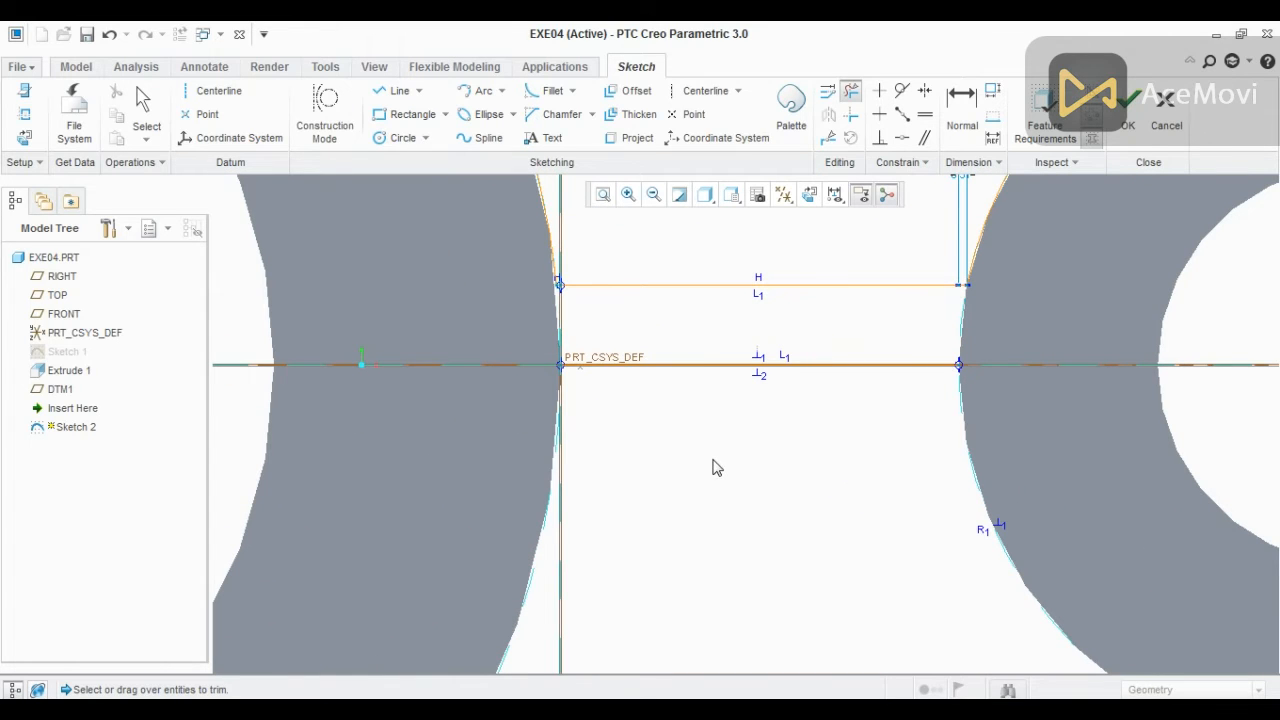
pyautogui.middleClick(716, 467)
# - Delete the horizontal line on the centre axis and finish the web sketch
pyautogui.click(596, 366)
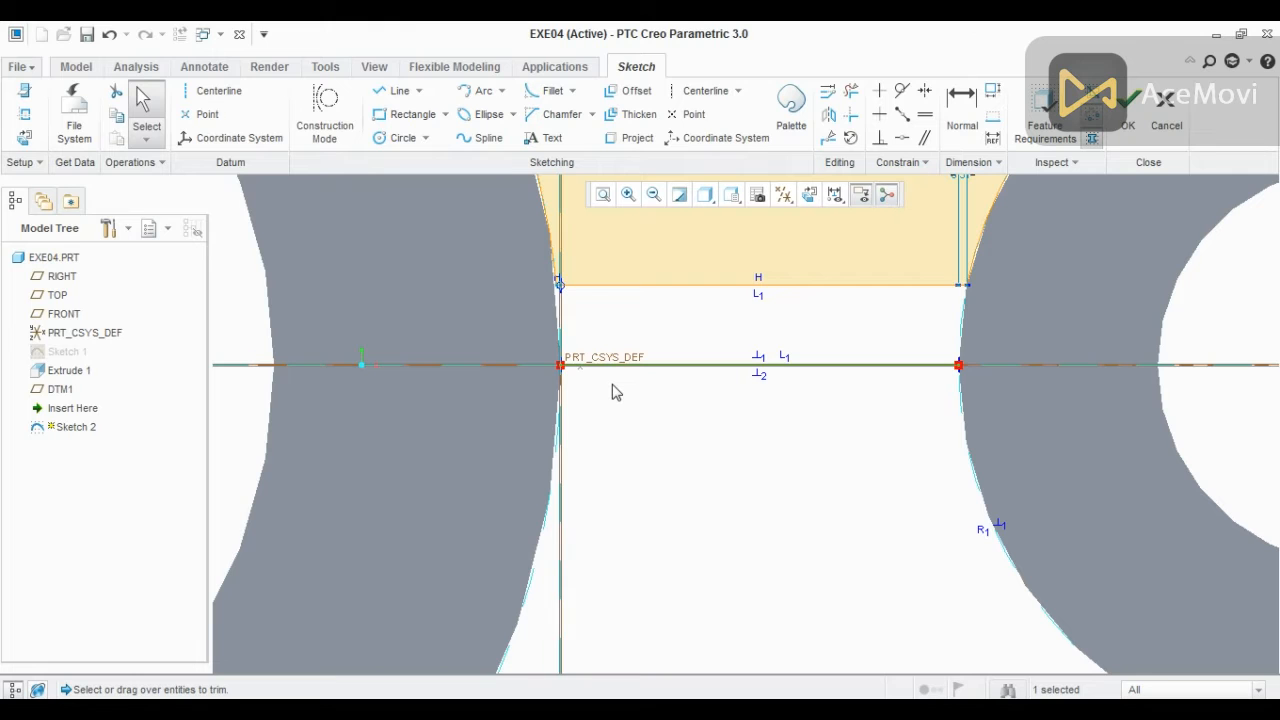
pyautogui.press('Delete')
pyautogui.scroll(-3, 560, 458)
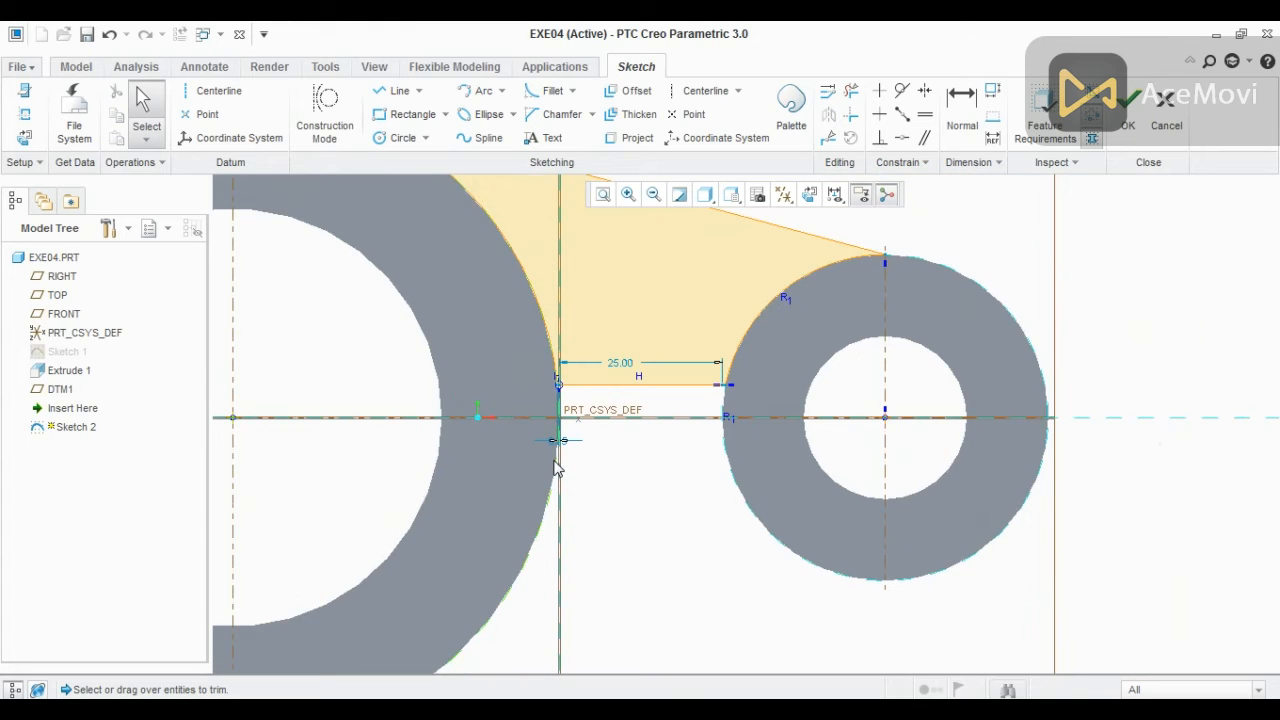
pyautogui.scroll(-3, 565, 462)
pyautogui.scroll(-2, 620, 472)
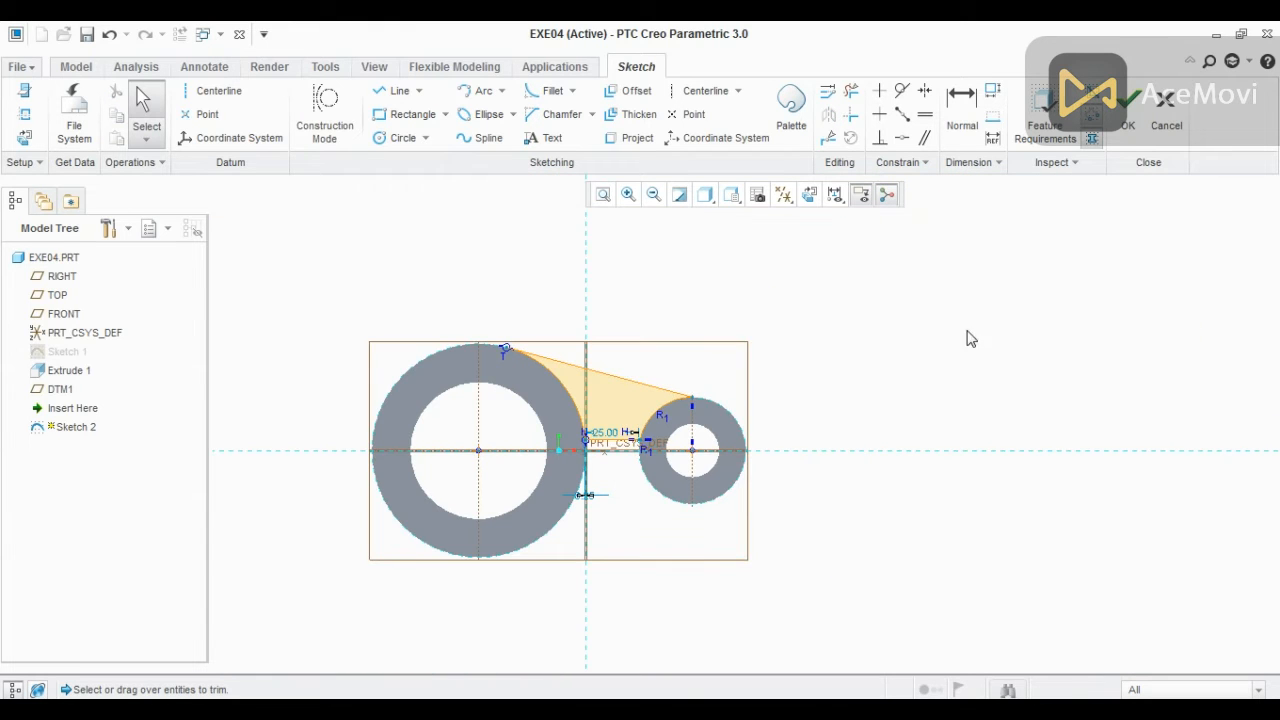
pyautogui.click(1122, 128)
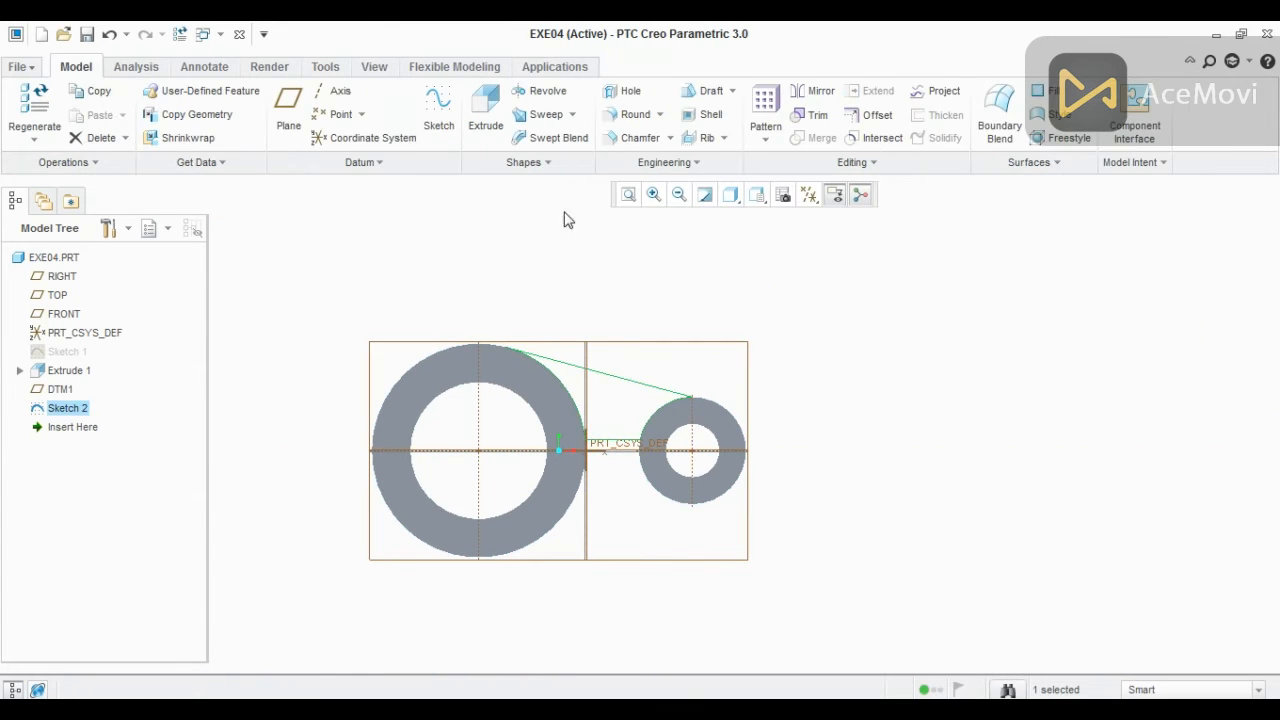
# - Extrude the web sketch symmetrically about its sketch plane to a depth of 10, checking the web thickness in the reference drawing
pyautogui.click(485, 110)
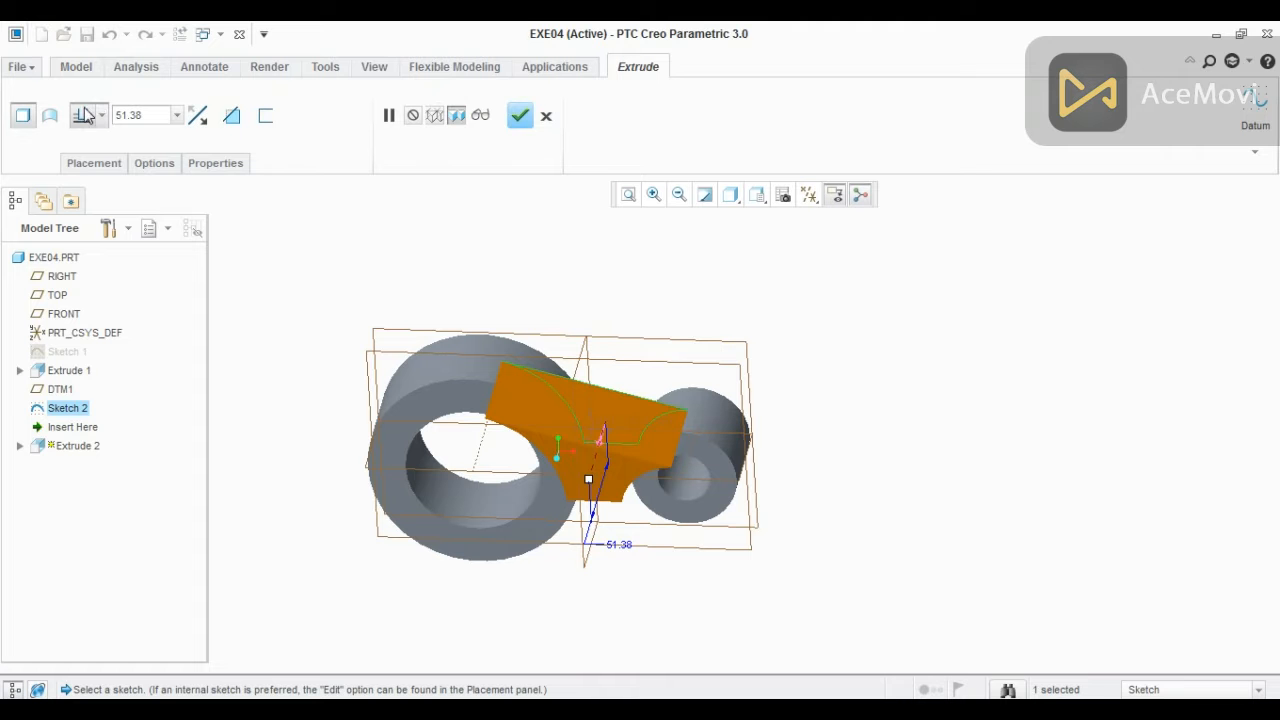
pyautogui.click(101, 115)
pyautogui.click(83, 171)
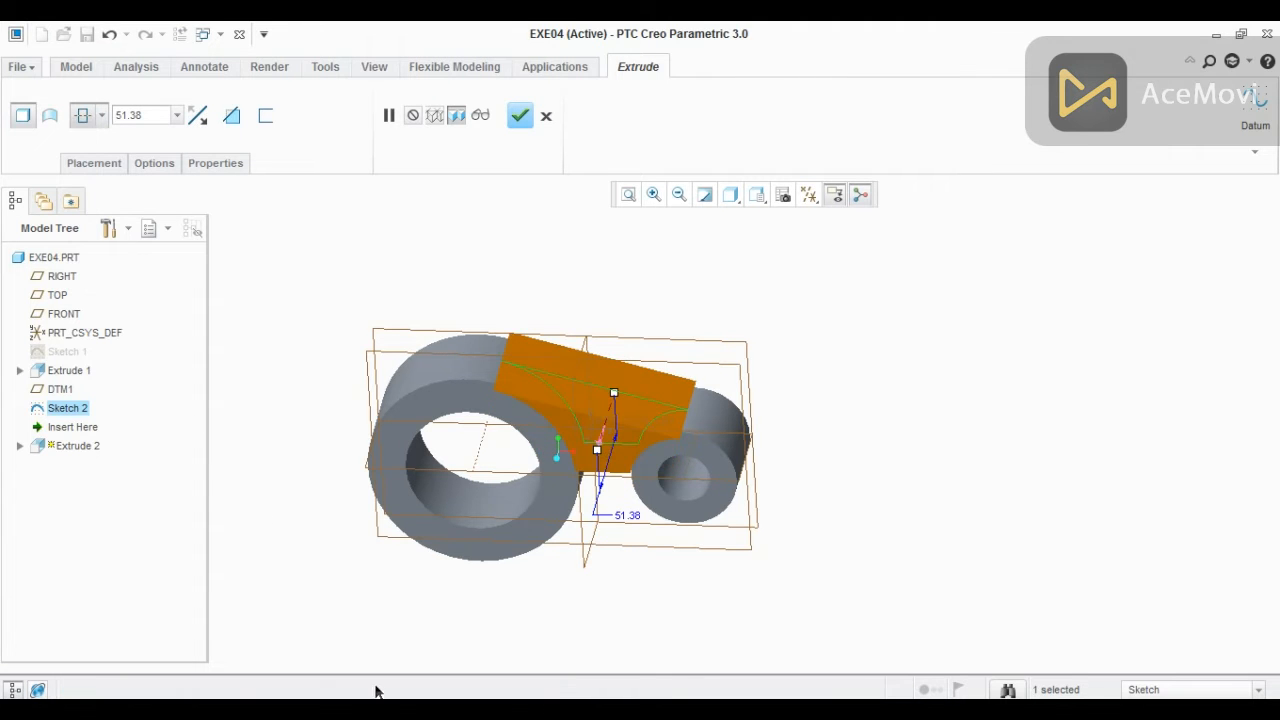
pyautogui.hotkey('alt', 'Tab')
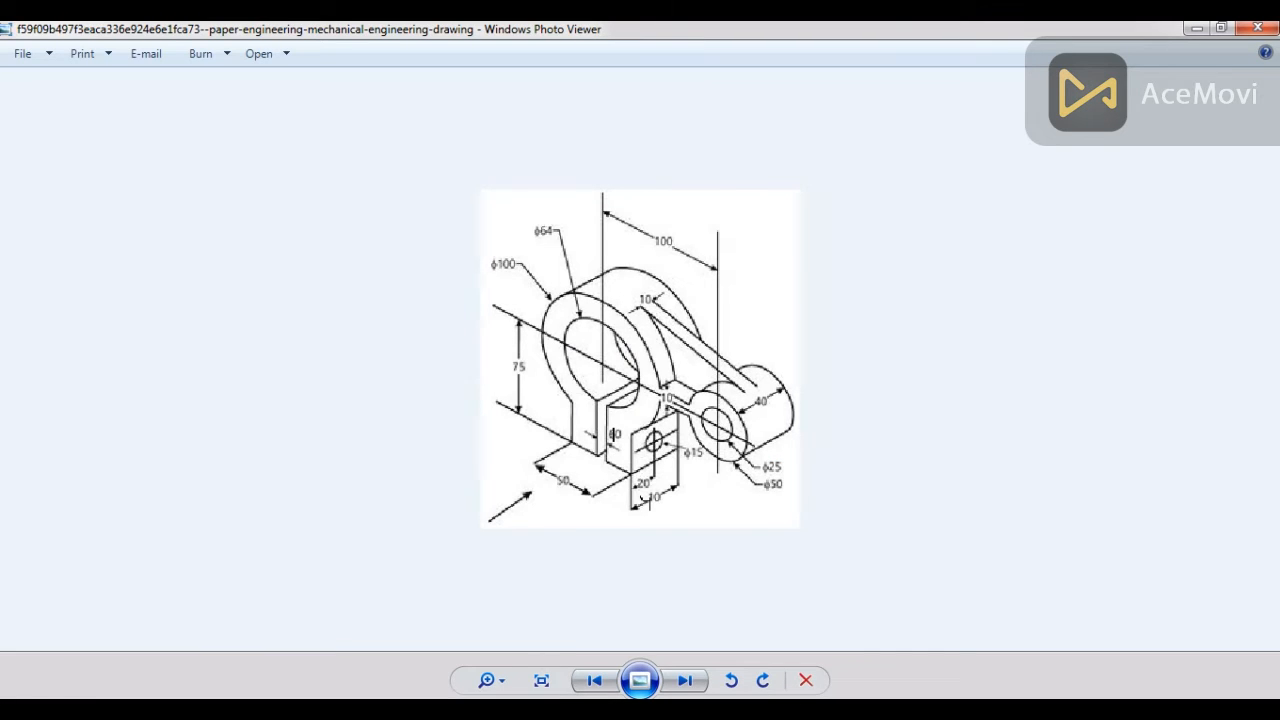
pyautogui.hotkey('alt', 'Tab')
pyautogui.doubleClick(171, 112)
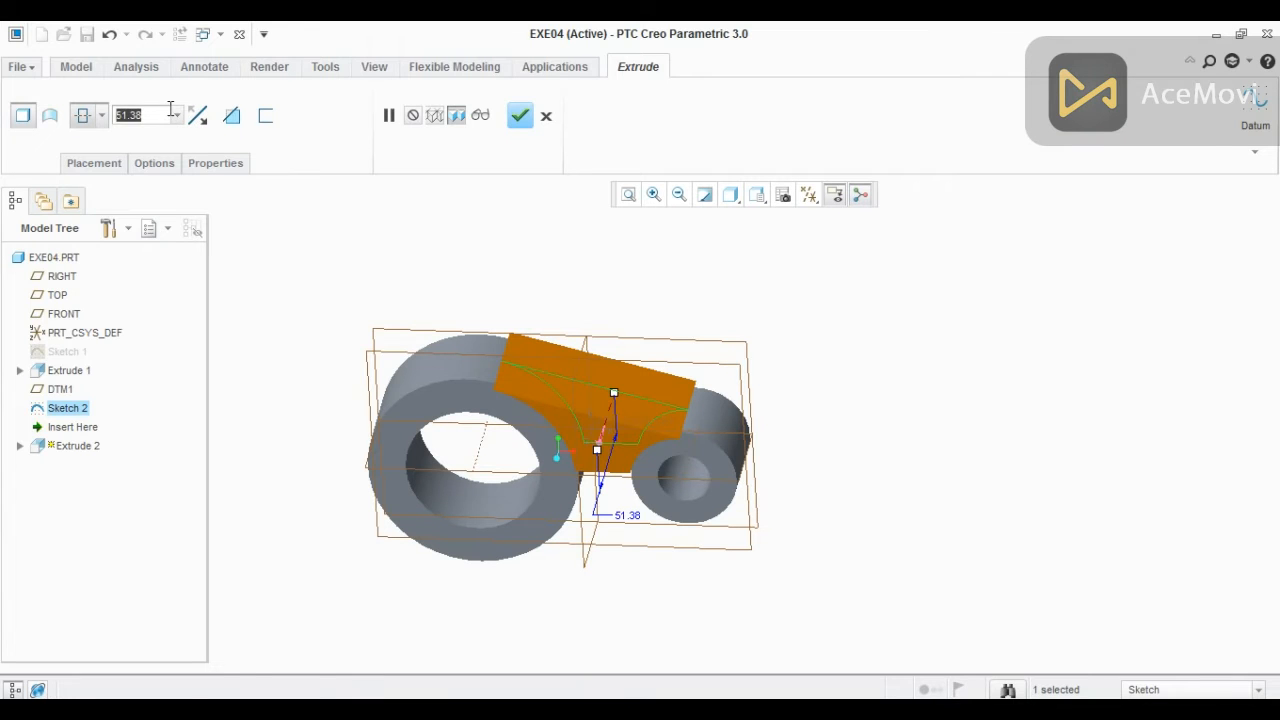
pyautogui.write('1')
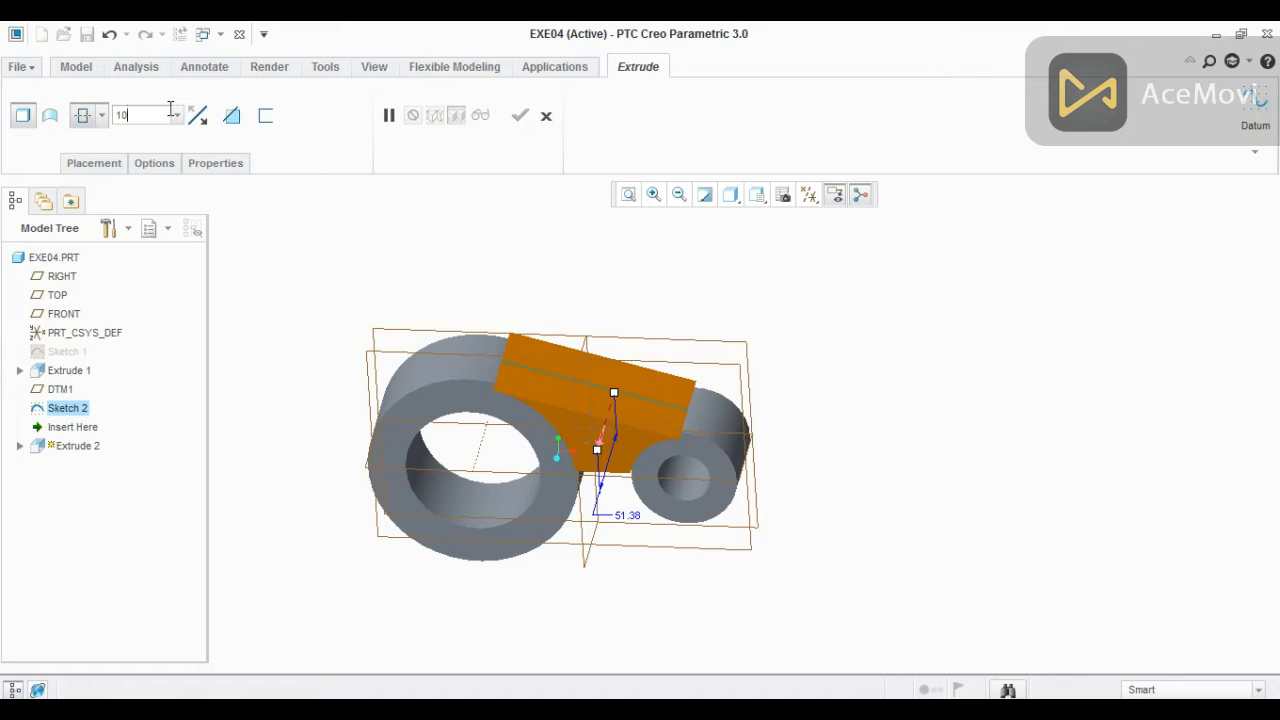
pyautogui.write('0')
pyautogui.press('Return')
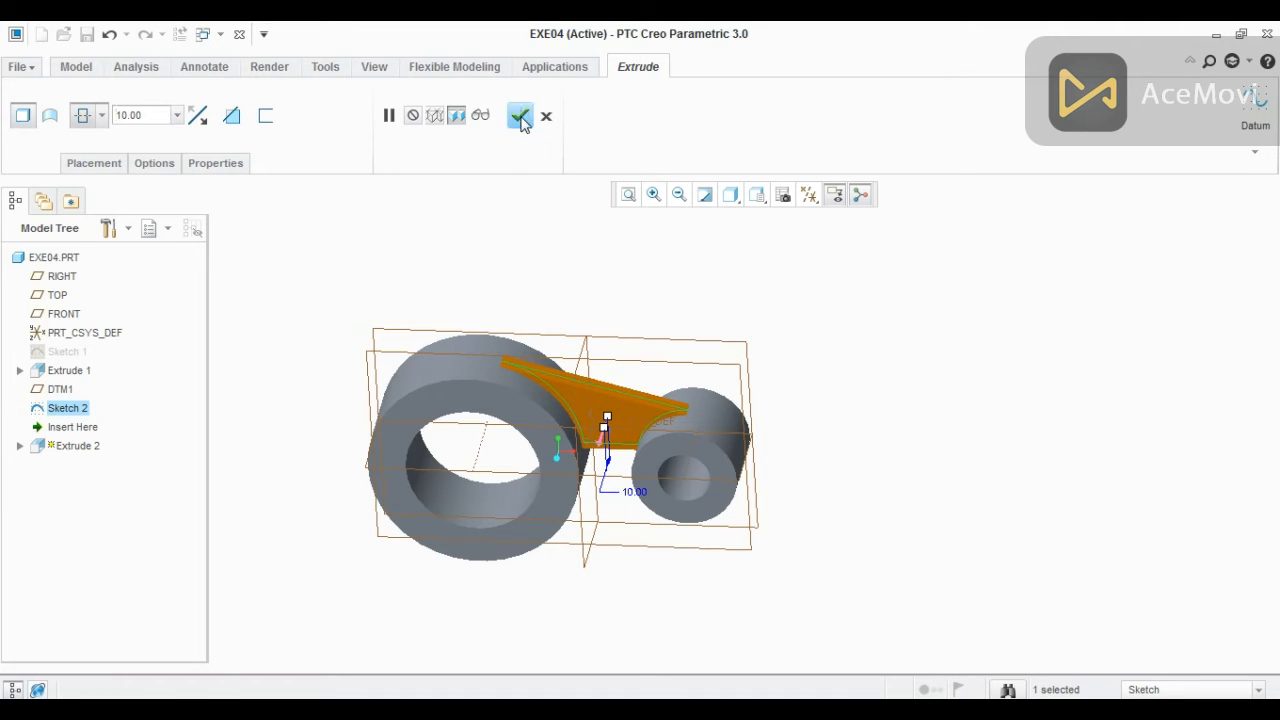
pyautogui.click(520, 117)
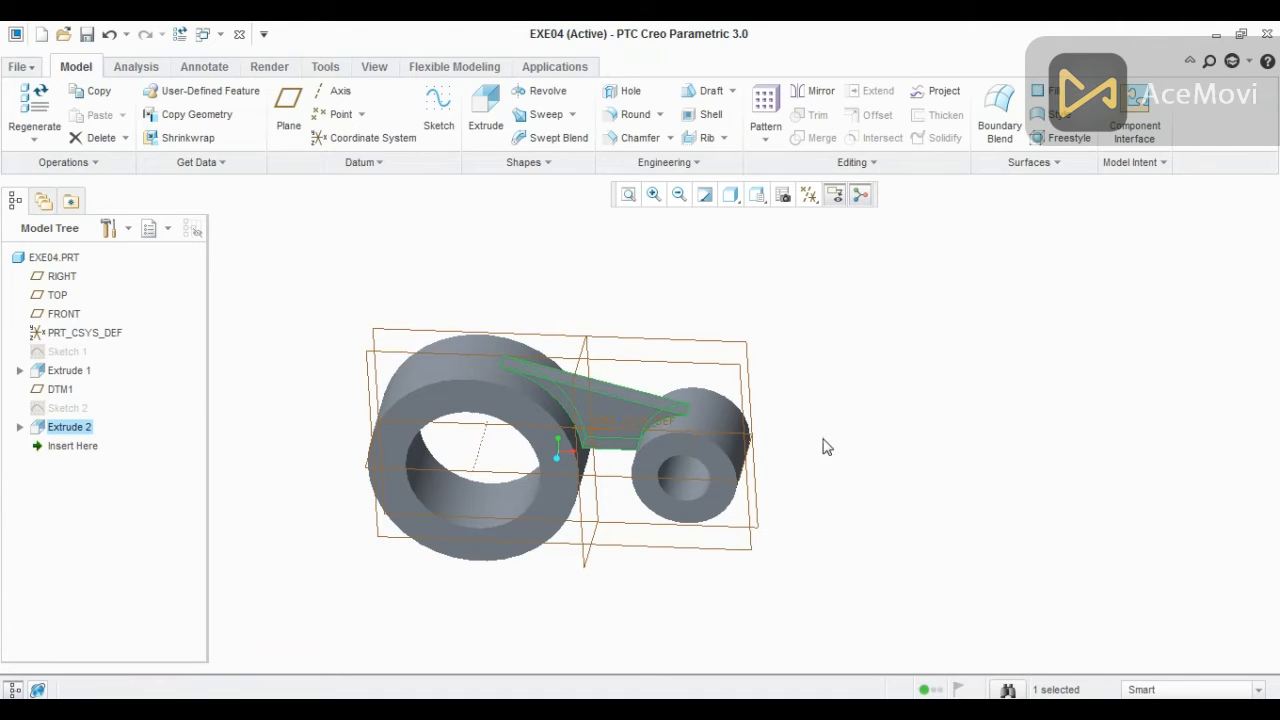
# - Start a new sketch on the mid-depth datum plane DTM1 and orient the view parallel to it
pyautogui.moveTo(843, 495); pyautogui.dragTo(846, 460, button='middle')
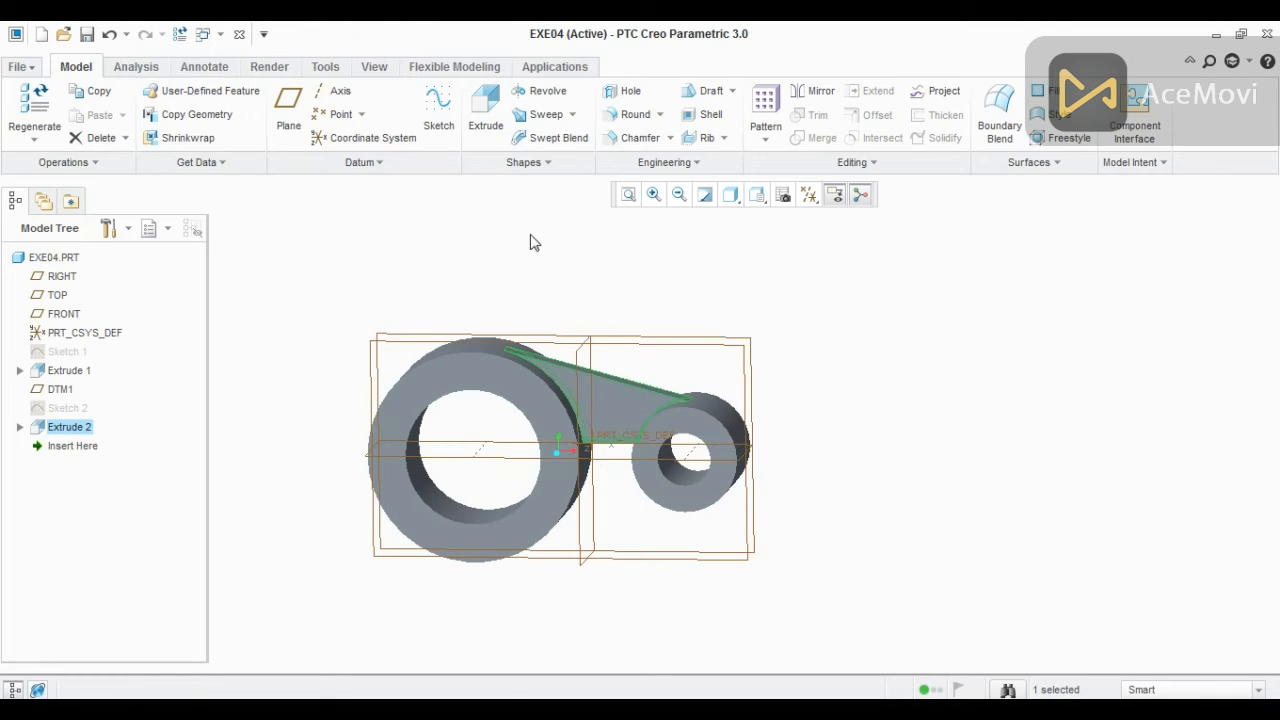
pyautogui.hotkey('ctrl', 'd')
pyautogui.click(406, 336)
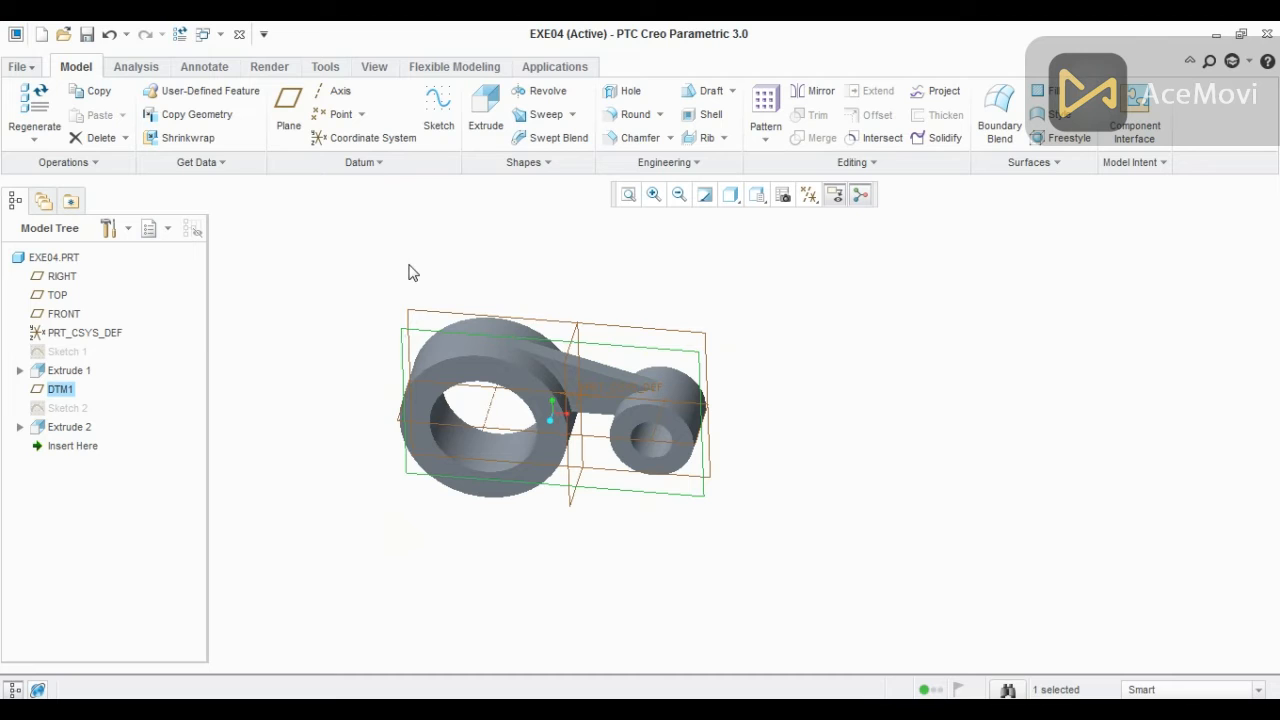
pyautogui.click(438, 108)
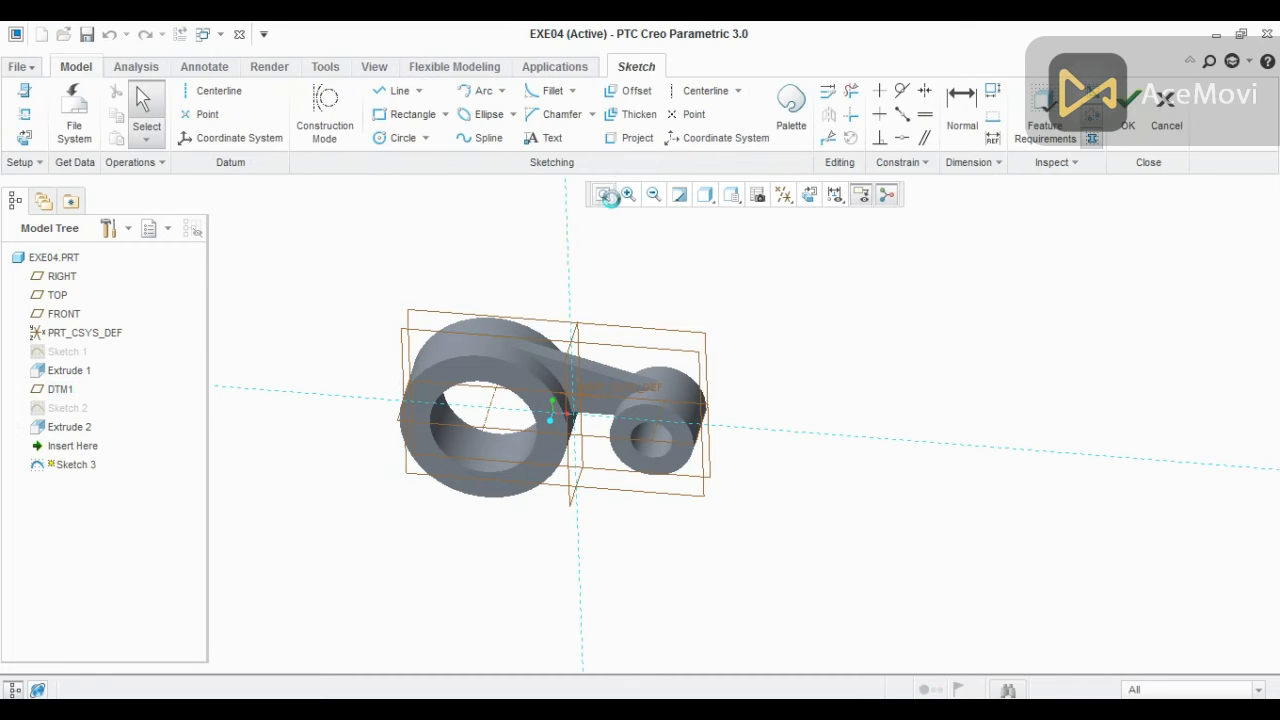
pyautogui.click(807, 197)
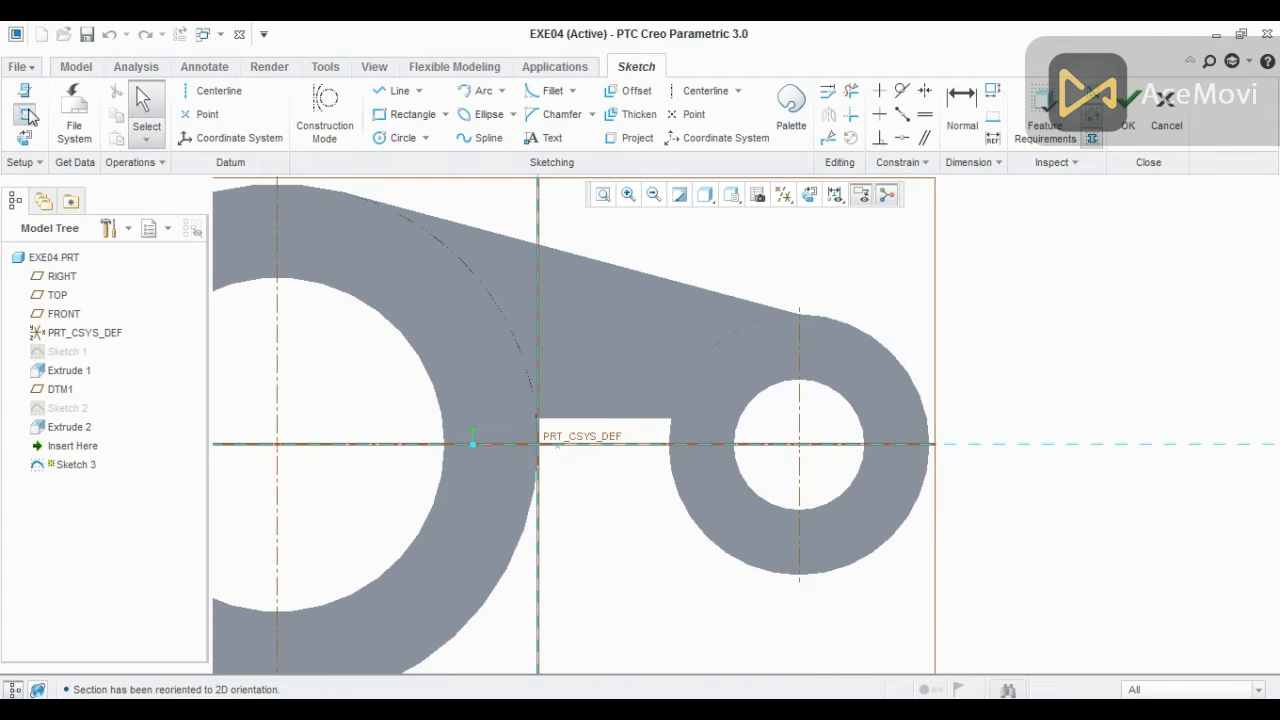
# - Add the web's lower edge and the outer circles of both cylinders as sketch references
pyautogui.click(24, 114)
pyautogui.click(621, 421)
pyautogui.click(670, 429)
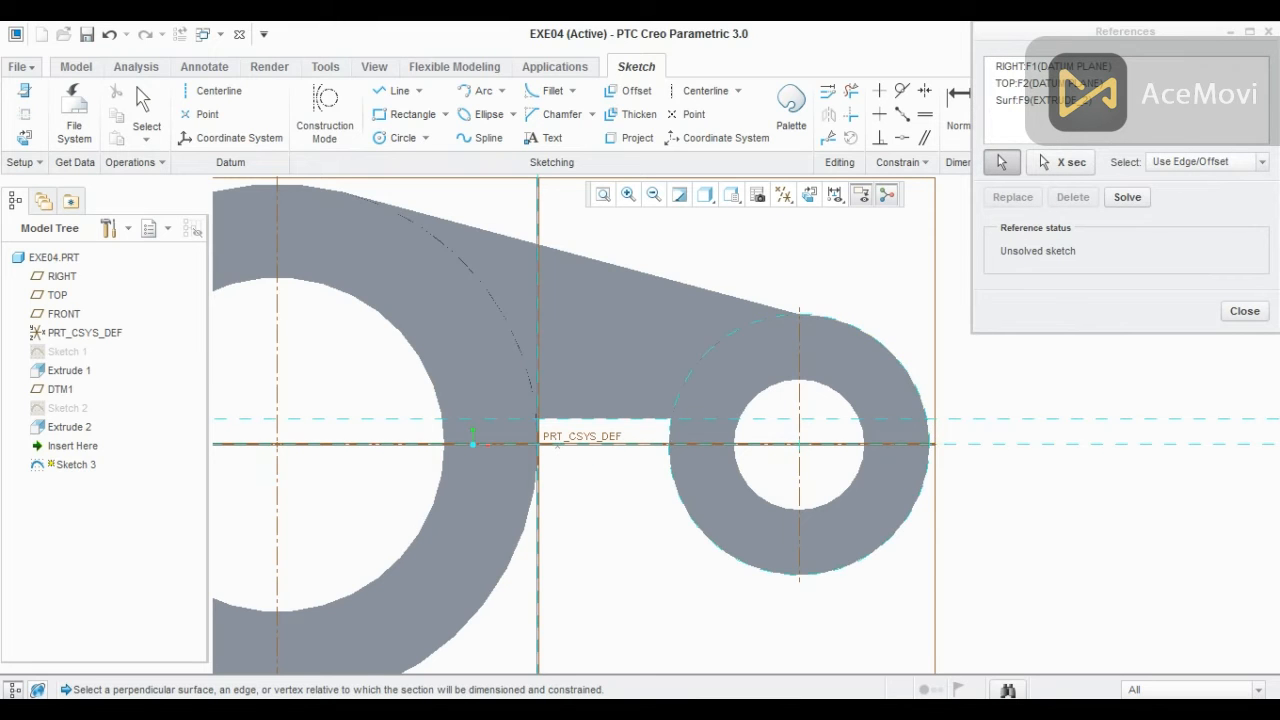
pyautogui.click(522, 373)
pyautogui.click(1256, 314)
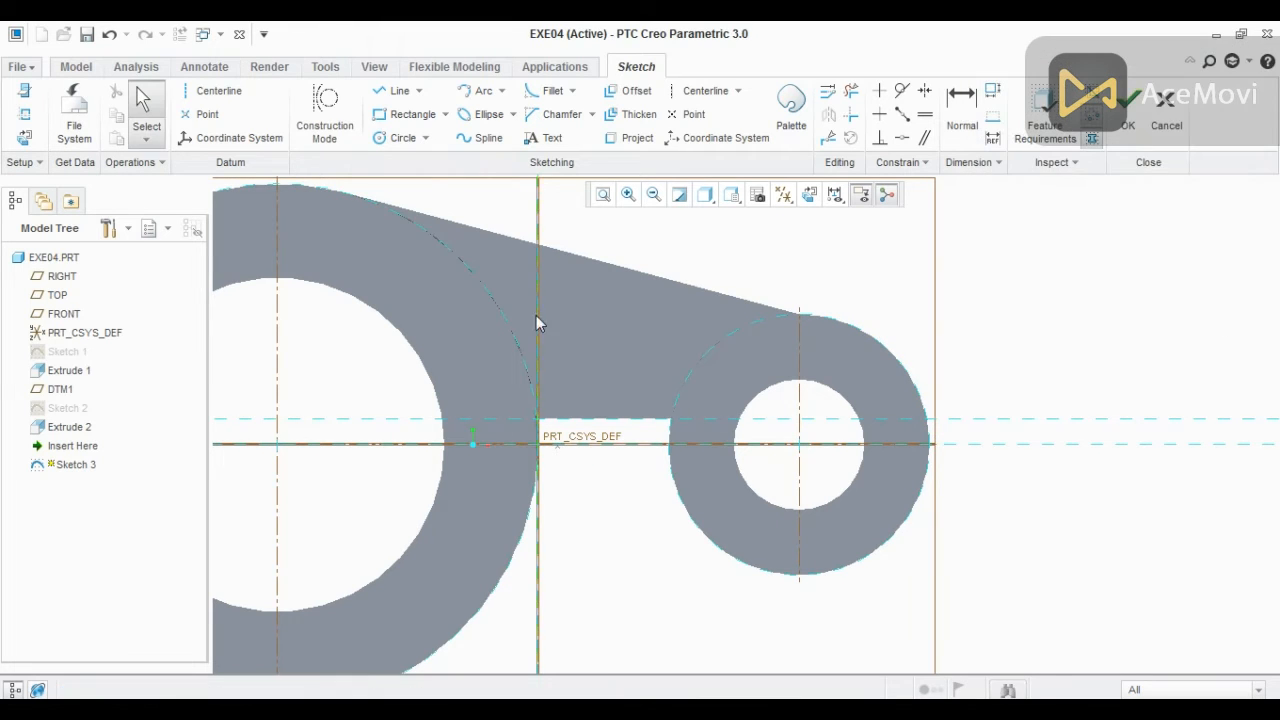
# - Draw a horizontal line along the web's lower edge, from the large cylinder's outer circle to the small cylinder's
pyautogui.click(394, 90)
pyautogui.scroll(2, 610, 466)
pyautogui.scroll(2, 432, 383)
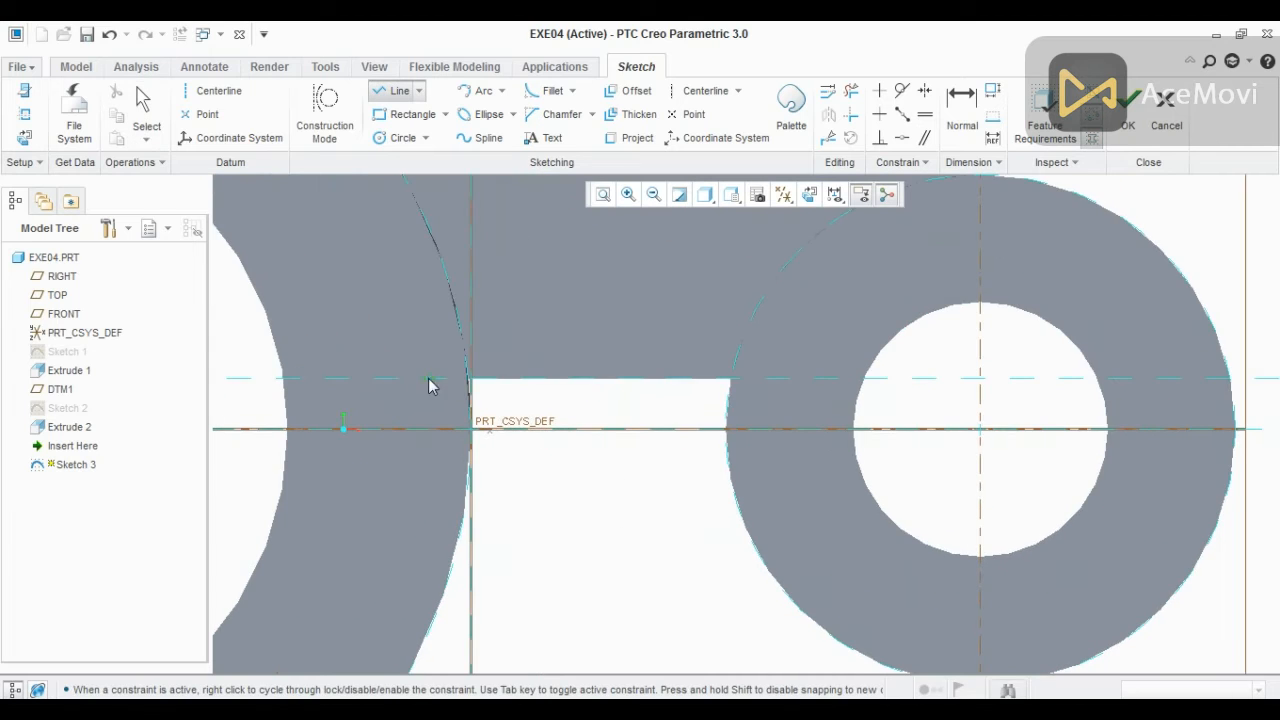
pyautogui.scroll(3, 468, 384)
pyautogui.scroll(2, 474, 383)
pyautogui.click(493, 381)
pyautogui.scroll(-2, 351, 438)
pyautogui.scroll(-3, 290, 437)
pyautogui.scroll(5, 794, 429)
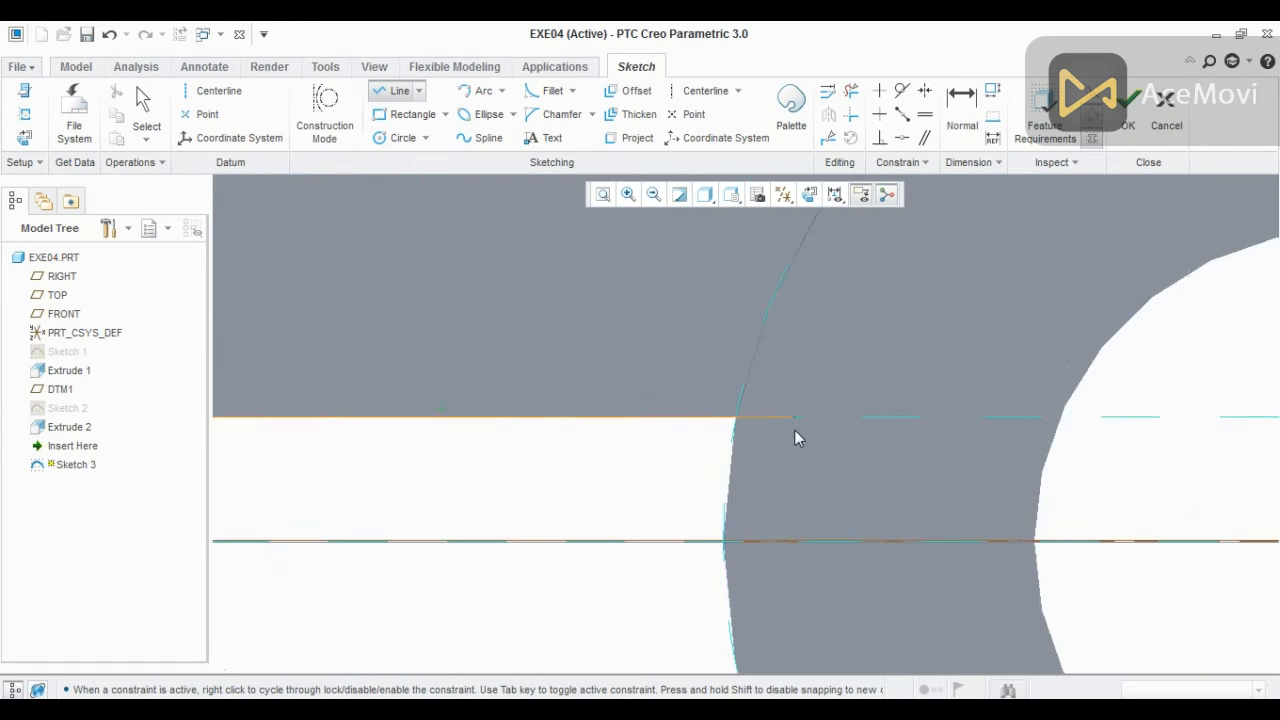
pyautogui.click(683, 403)
pyautogui.scroll(-3, 790, 401)
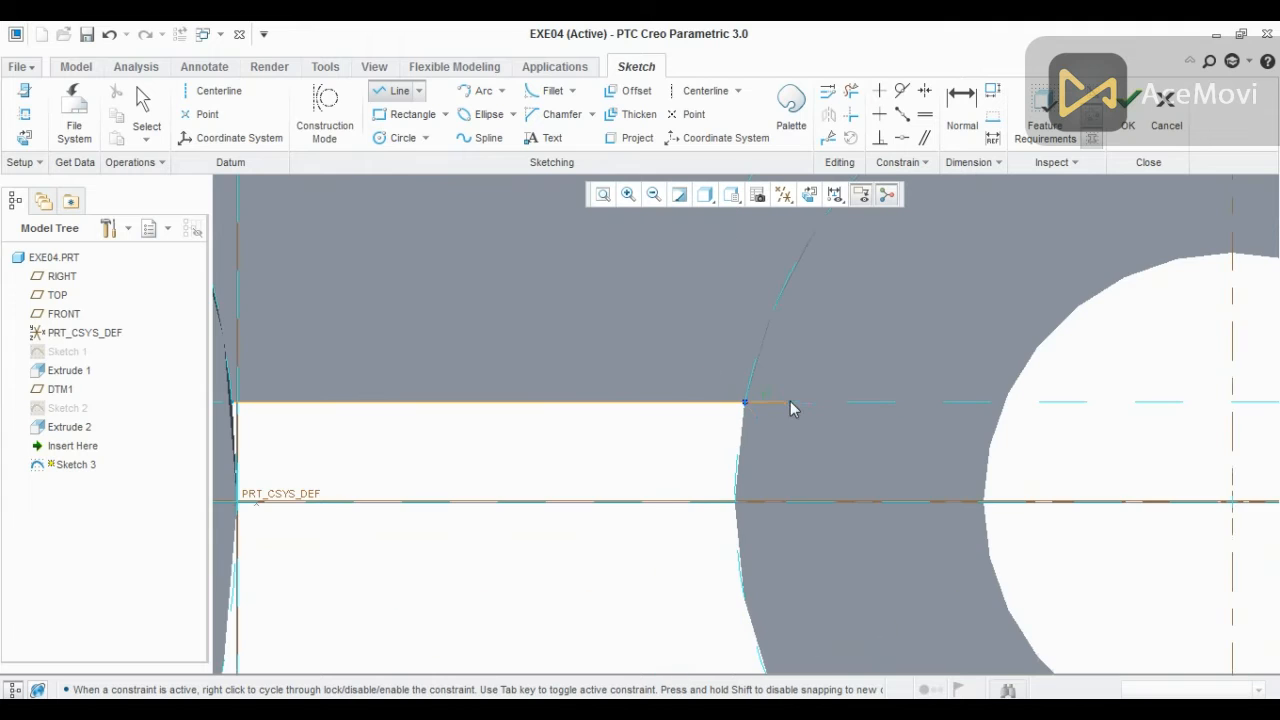
pyautogui.middleClick(681, 449)
pyautogui.scroll(-3, 892, 432)
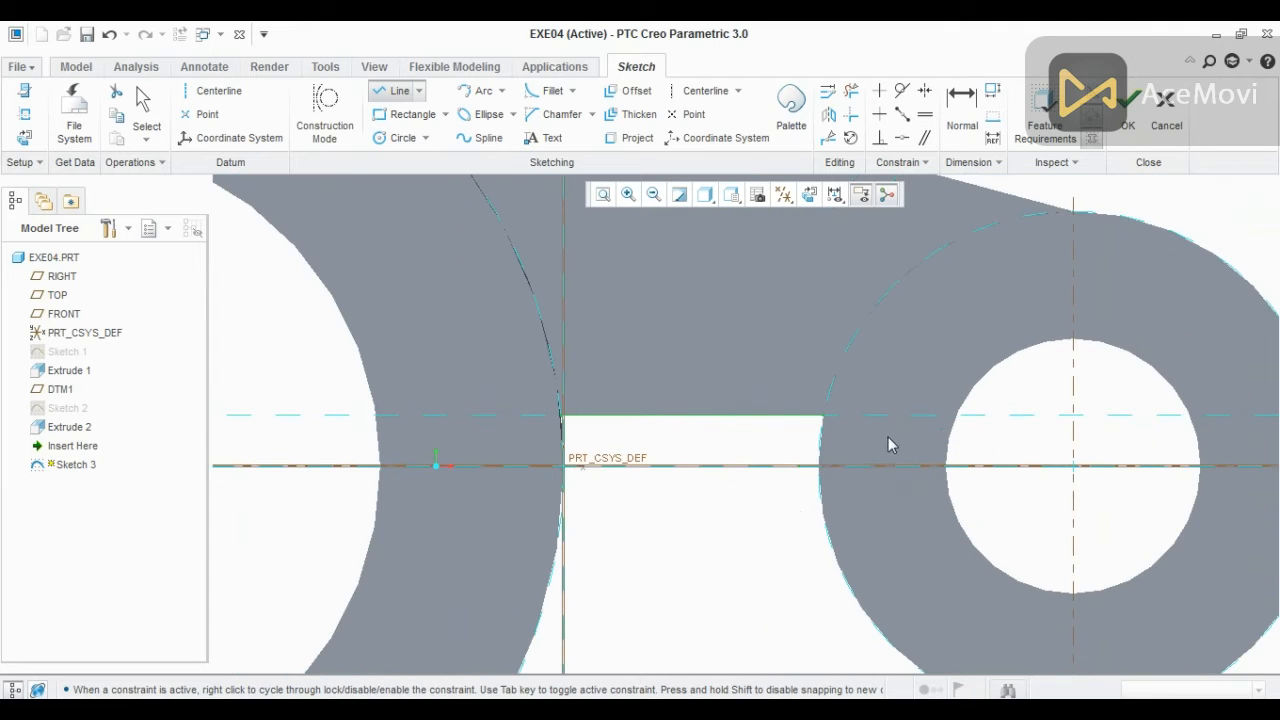
pyautogui.middleClick(781, 531)
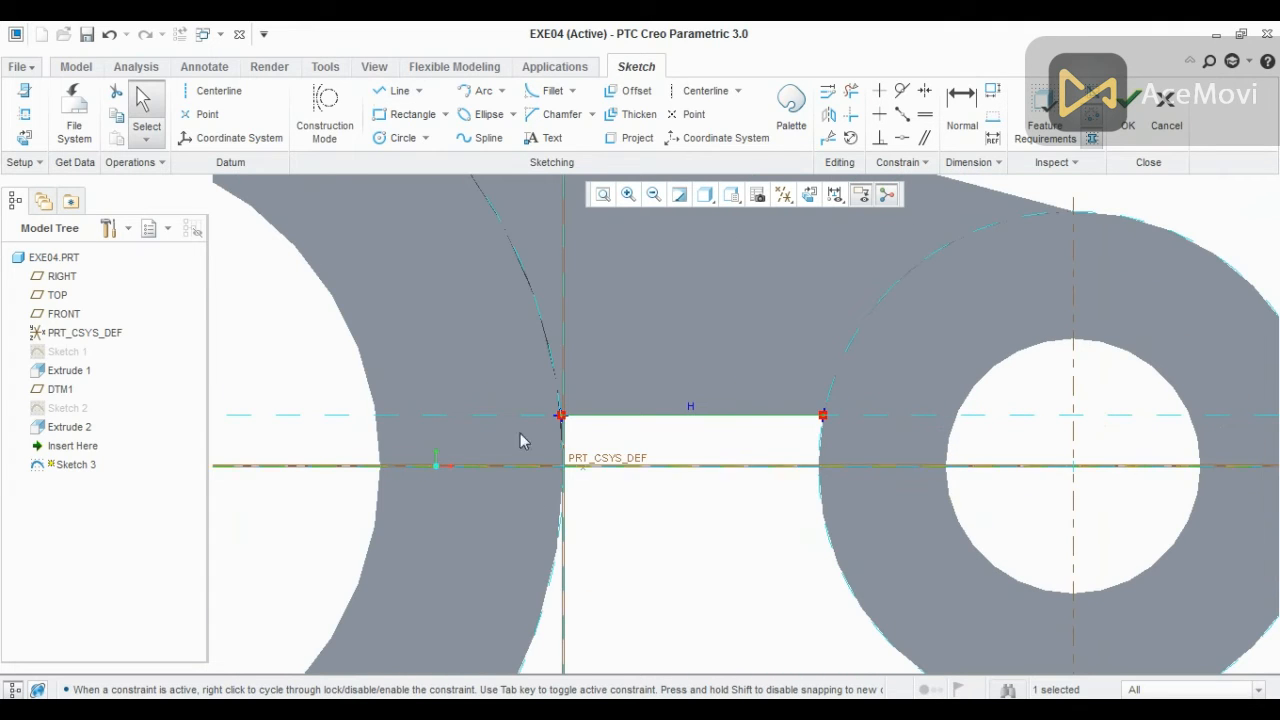
# - Draw two circles coincident with the outer circles of the large and small cylinders, centred on their bores
pyautogui.click(403, 137)
pyautogui.scroll(-3, 619, 366)
pyautogui.click(258, 431)
pyautogui.click(588, 447)
pyautogui.click(910, 430)
pyautogui.middleClick(835, 430)
pyautogui.middleClick(668, 478)
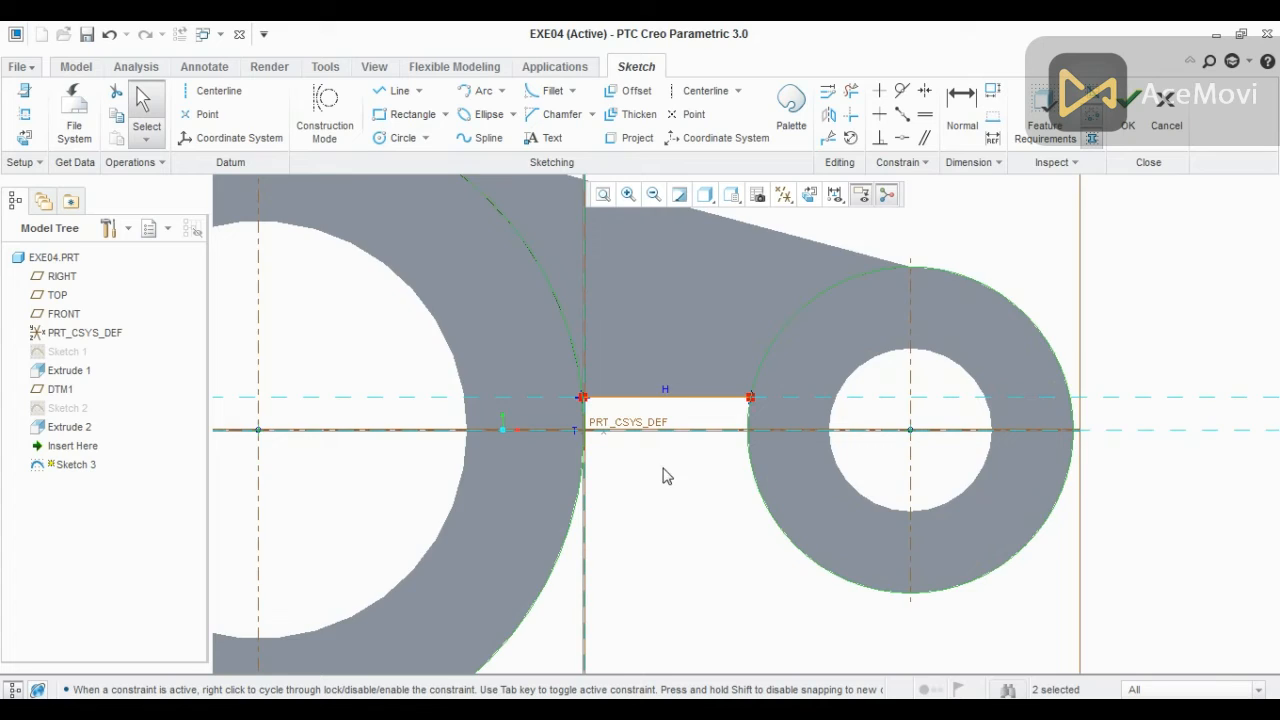
# - Draw a horizontal line on the centre axis joining the facing sides of the large and small circles
pyautogui.scroll(5, 650, 460)
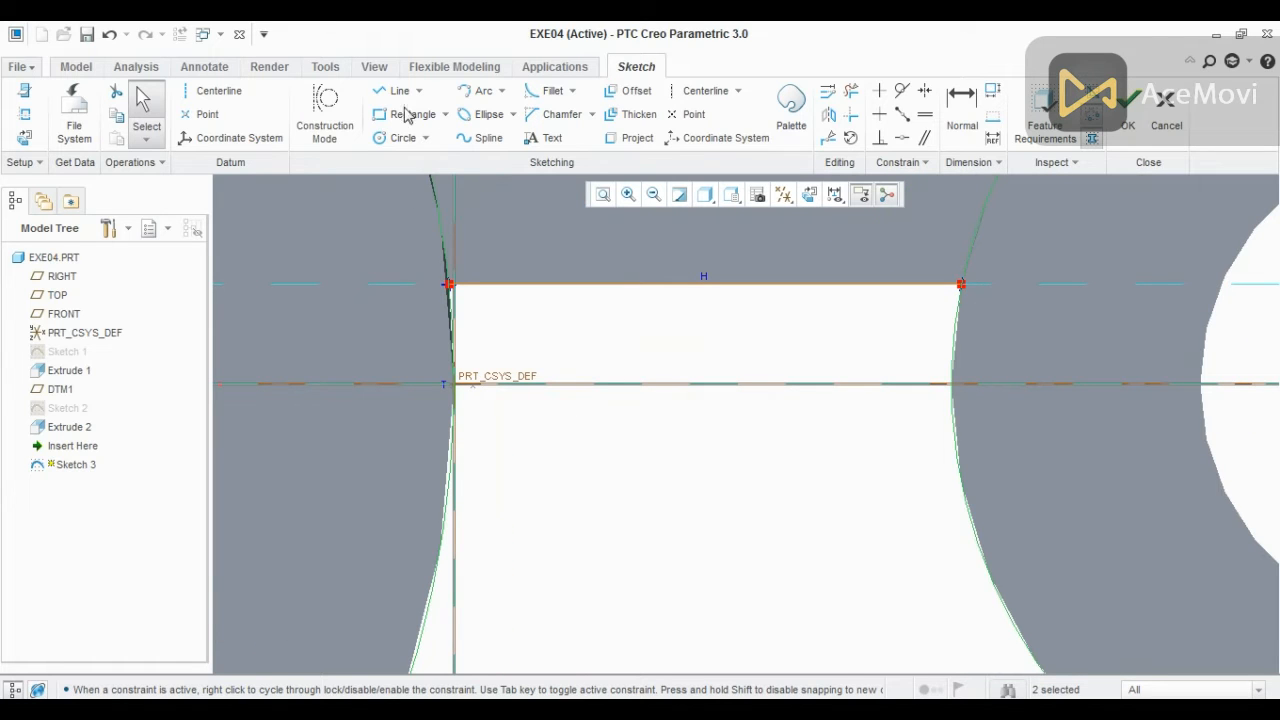
pyautogui.click(393, 90)
pyautogui.scroll(3, 450, 365)
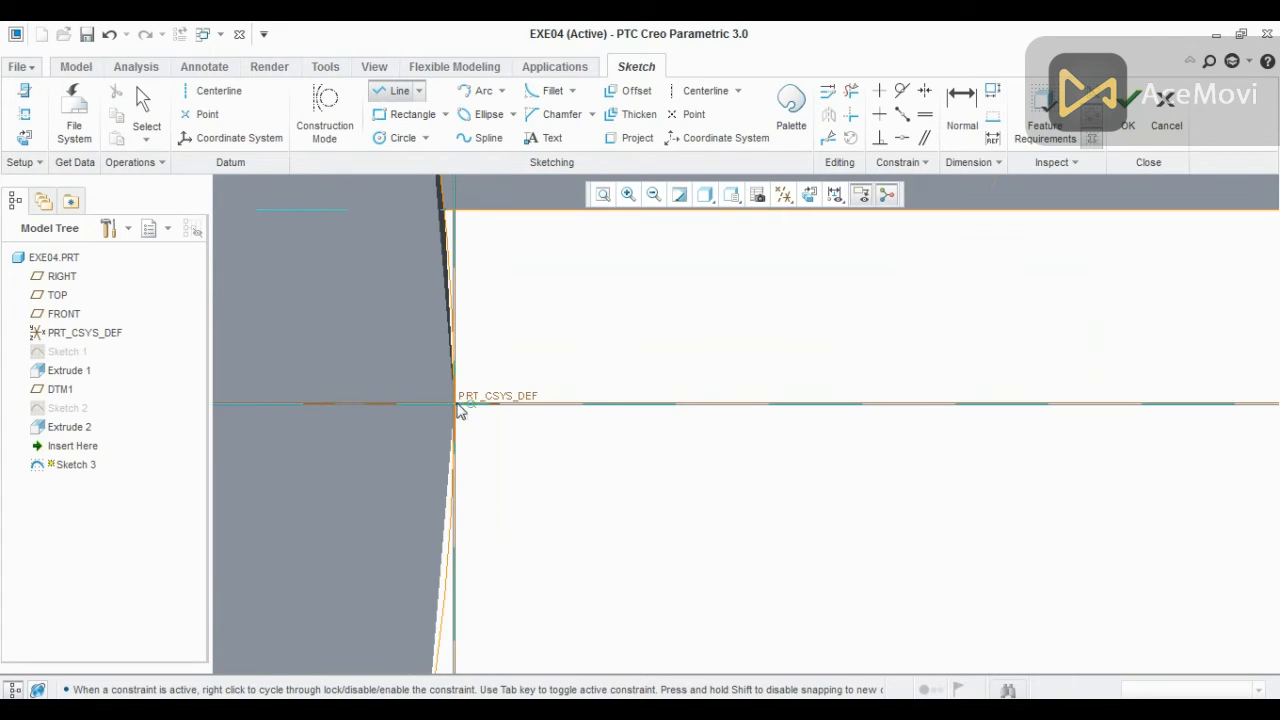
pyautogui.click(455, 404)
pyautogui.scroll(-3, 452, 408)
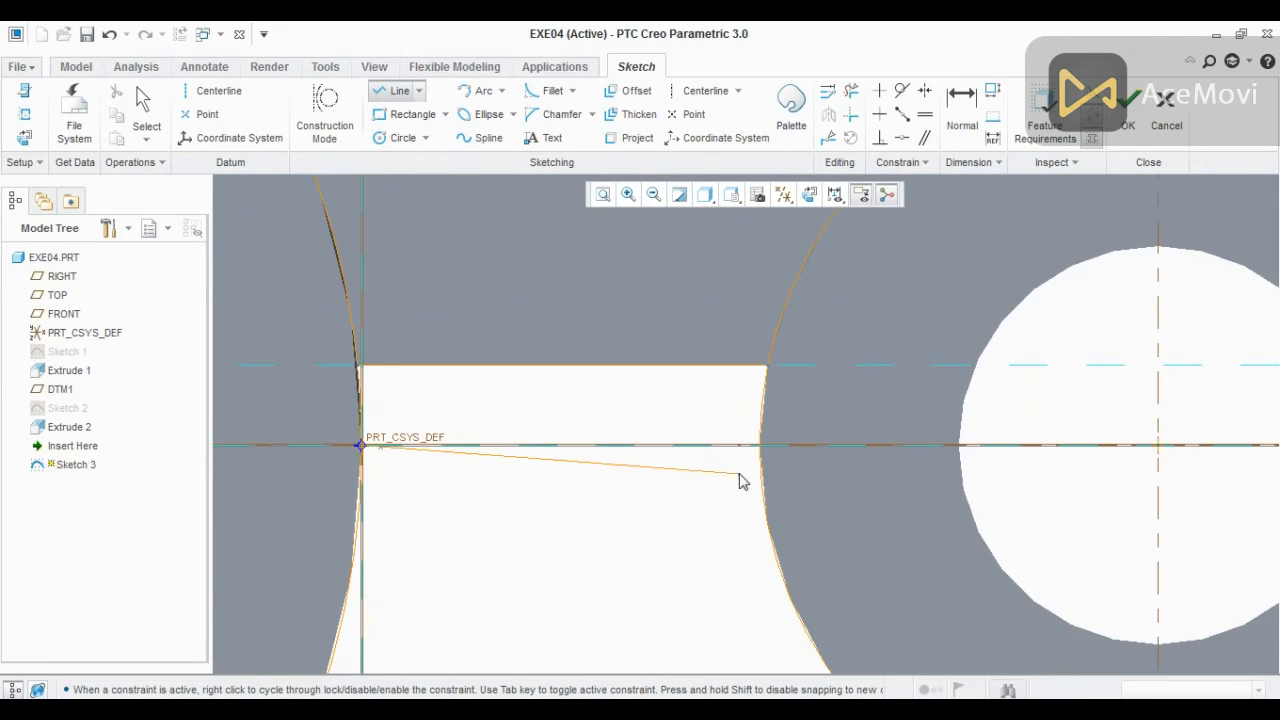
pyautogui.click(762, 447)
pyautogui.middleClick(566, 526)
pyautogui.middleClick(531, 563)
pyautogui.scroll(-2, 531, 563)
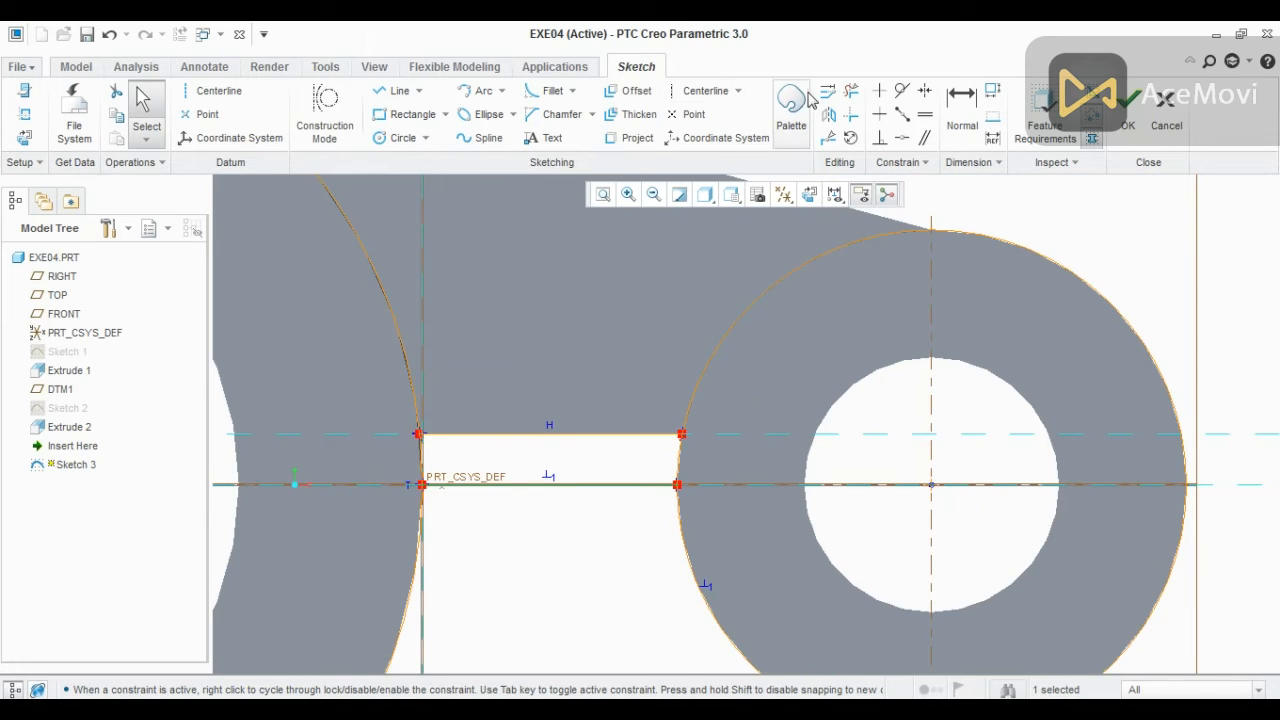
# - Trim both circles back to the short arcs that close the narrow strip between the two horizontal lines
pyautogui.click(851, 90)
pyautogui.moveTo(755, 401)
pyautogui.mouseDown()
pyautogui.moveTo(374, 400)
pyautogui.moveTo(536, 586)
pyautogui.moveTo(739, 472)
pyautogui.moveTo(733, 399)
pyautogui.mouseUp()
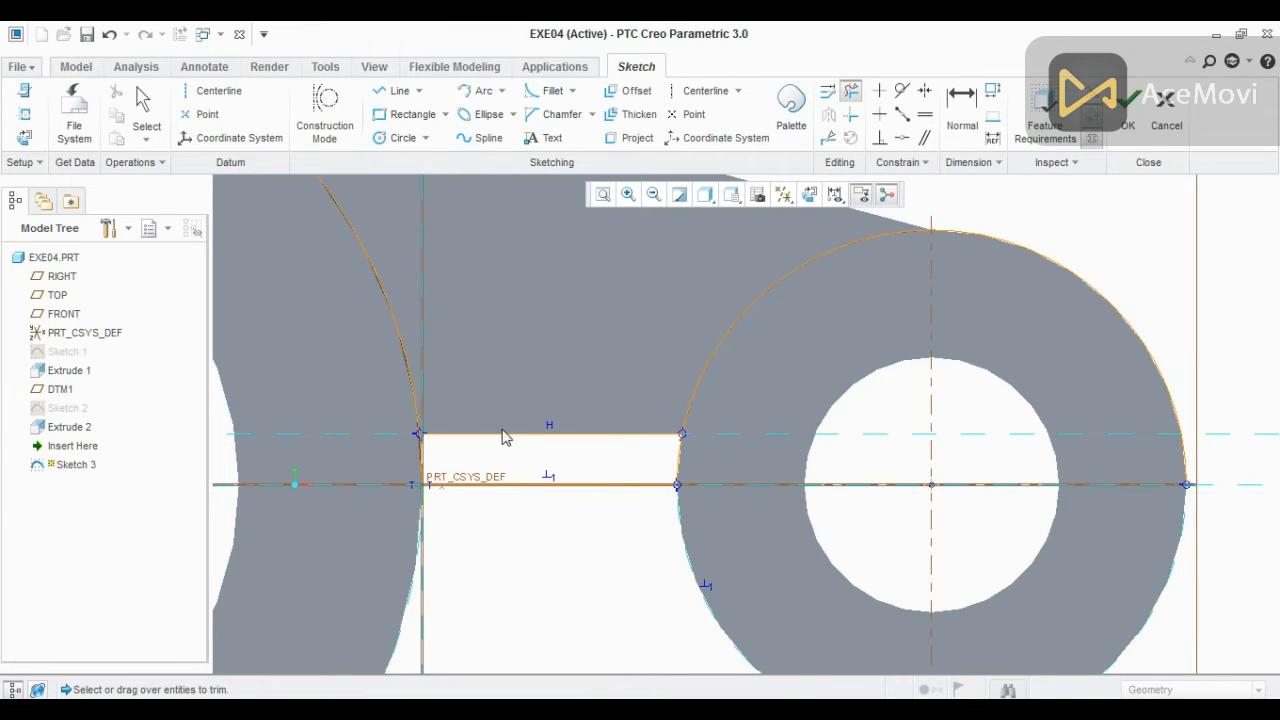
pyautogui.scroll(3, 530, 445)
pyautogui.scroll(-5, 305, 438)
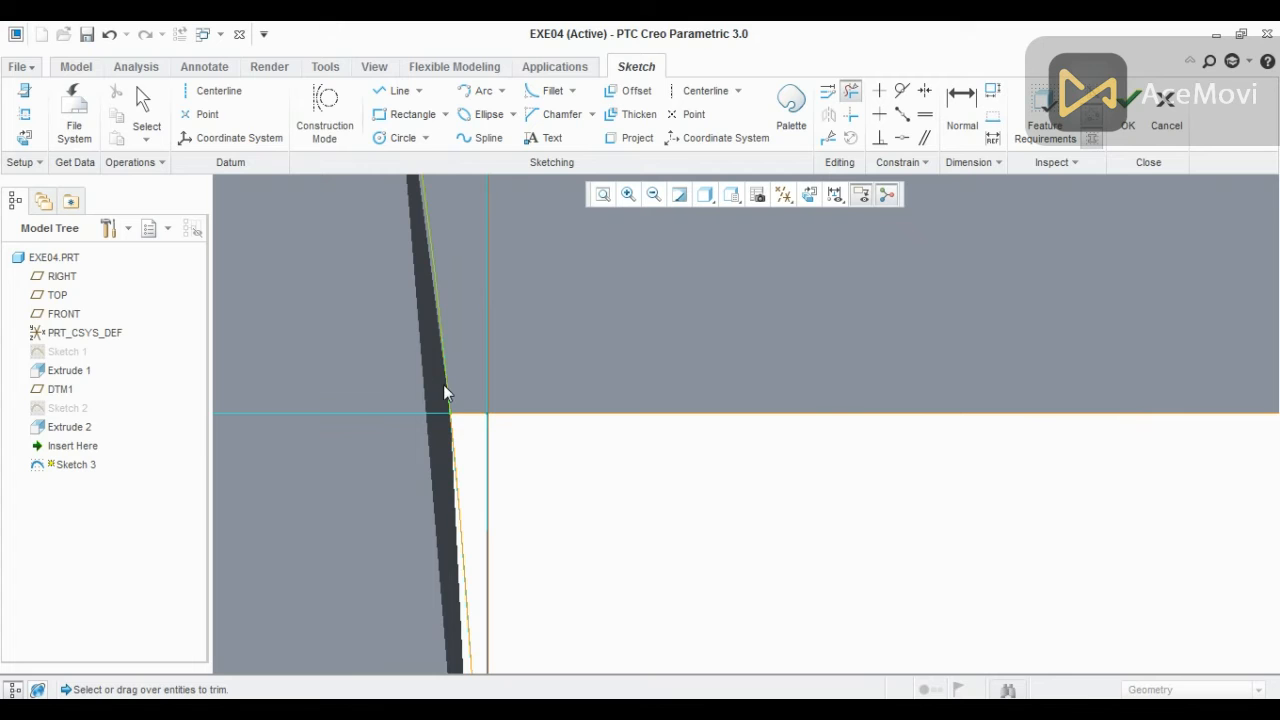
pyautogui.scroll(3, 384, 445)
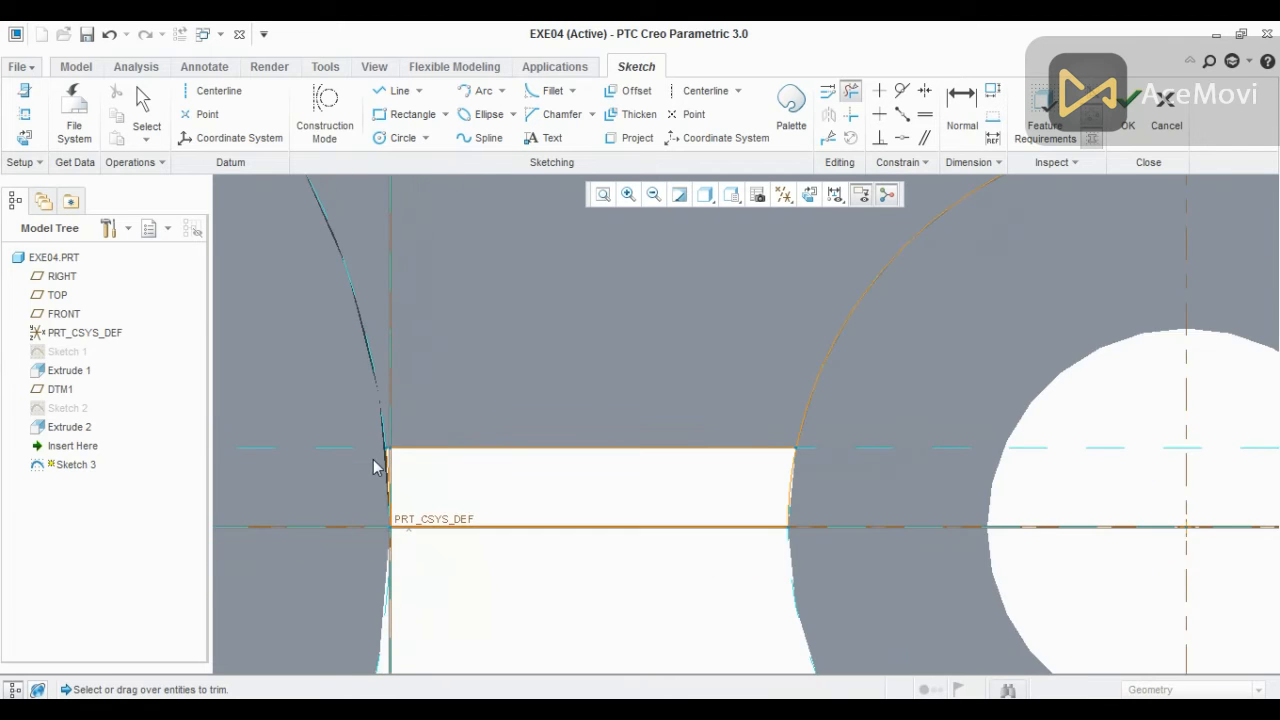
pyautogui.scroll(-2, 700, 424)
pyautogui.click(738, 443)
pyautogui.scroll(1, 696, 454)
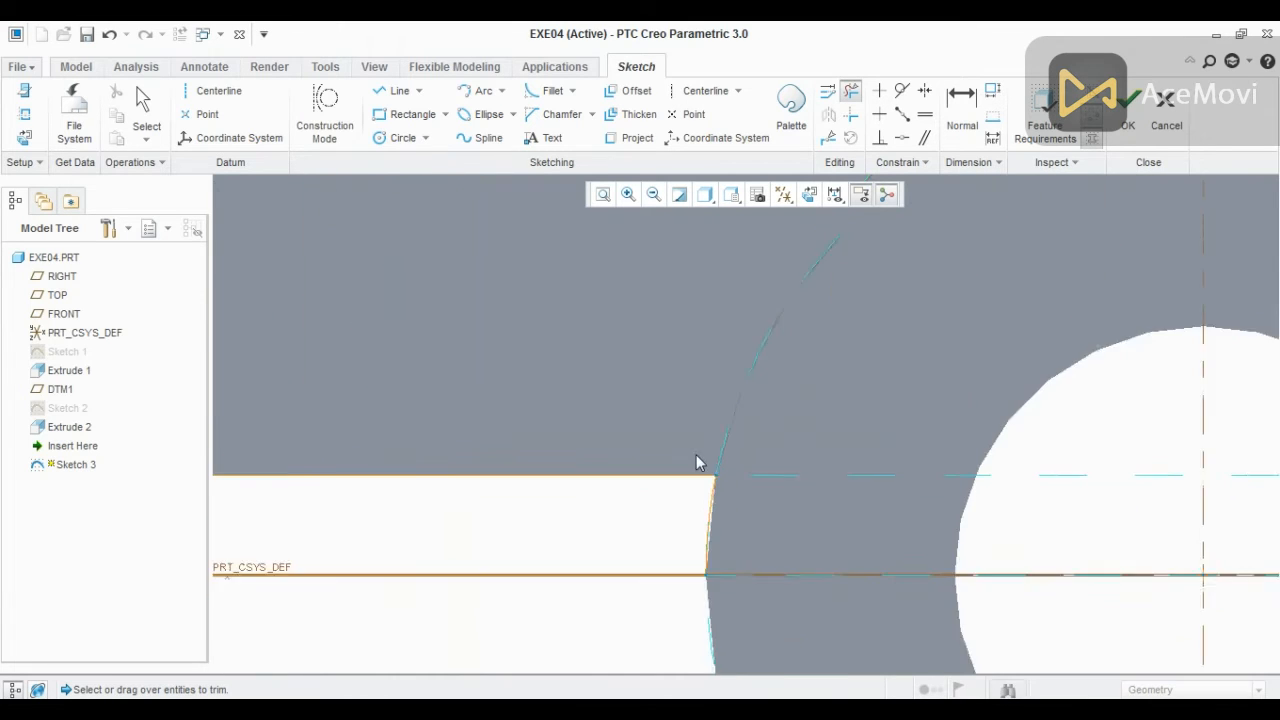
pyautogui.scroll(3, 697, 456)
pyautogui.middleClick(727, 372)
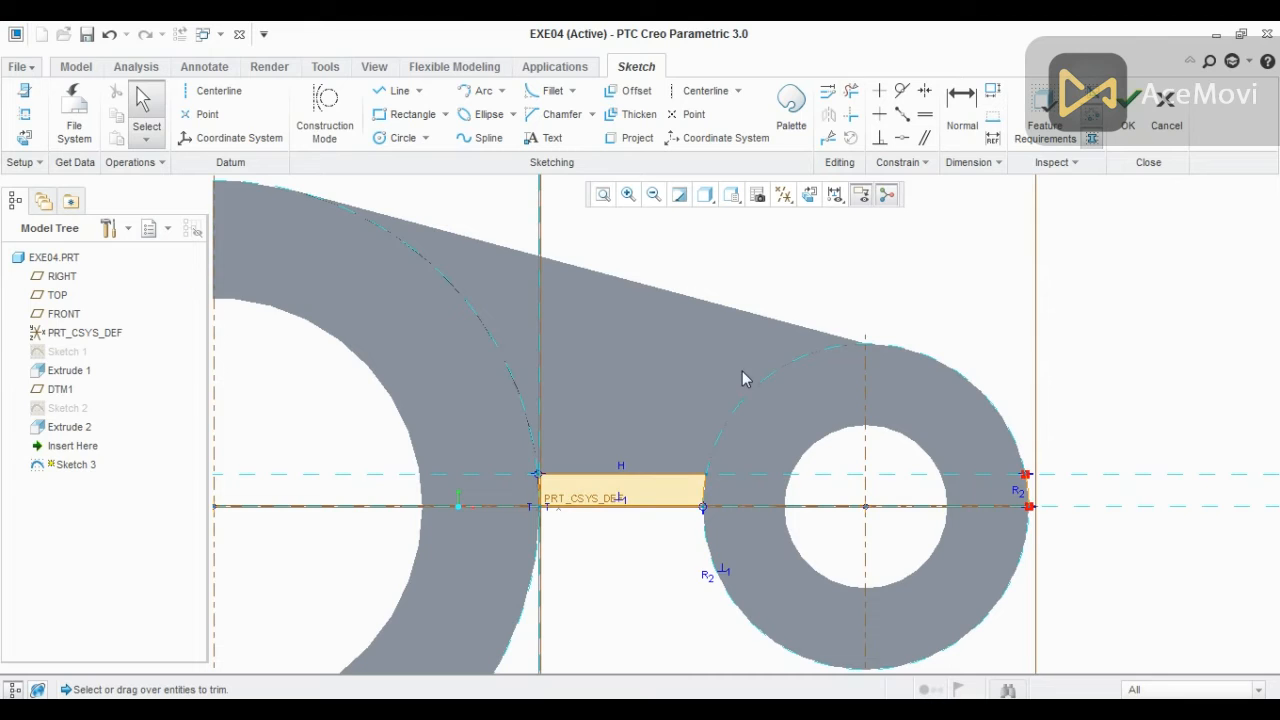
# - Delete the leftover arc segments on the far sides of both cylinders and finish the strip sketch
pyautogui.scroll(1, 745, 375)
pyautogui.scroll(-2, 955, 452)
pyautogui.click(972, 468)
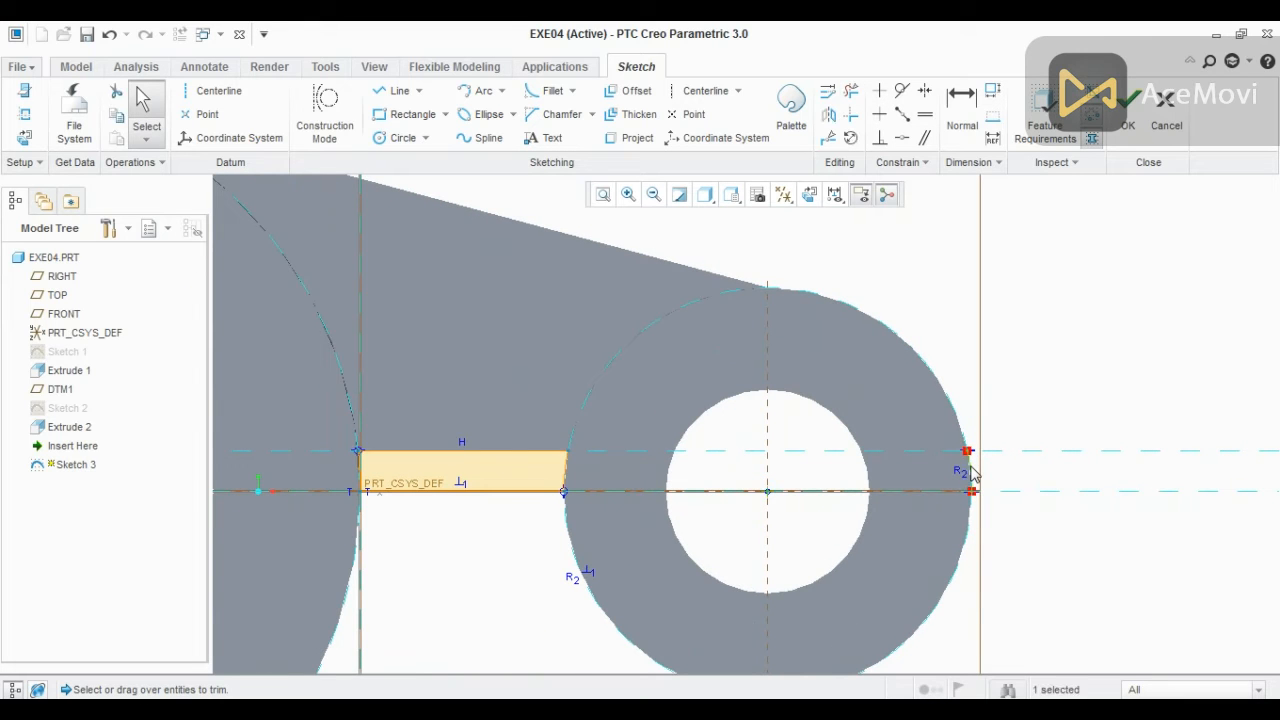
pyautogui.press('Delete')
pyautogui.scroll(3, 1008, 475)
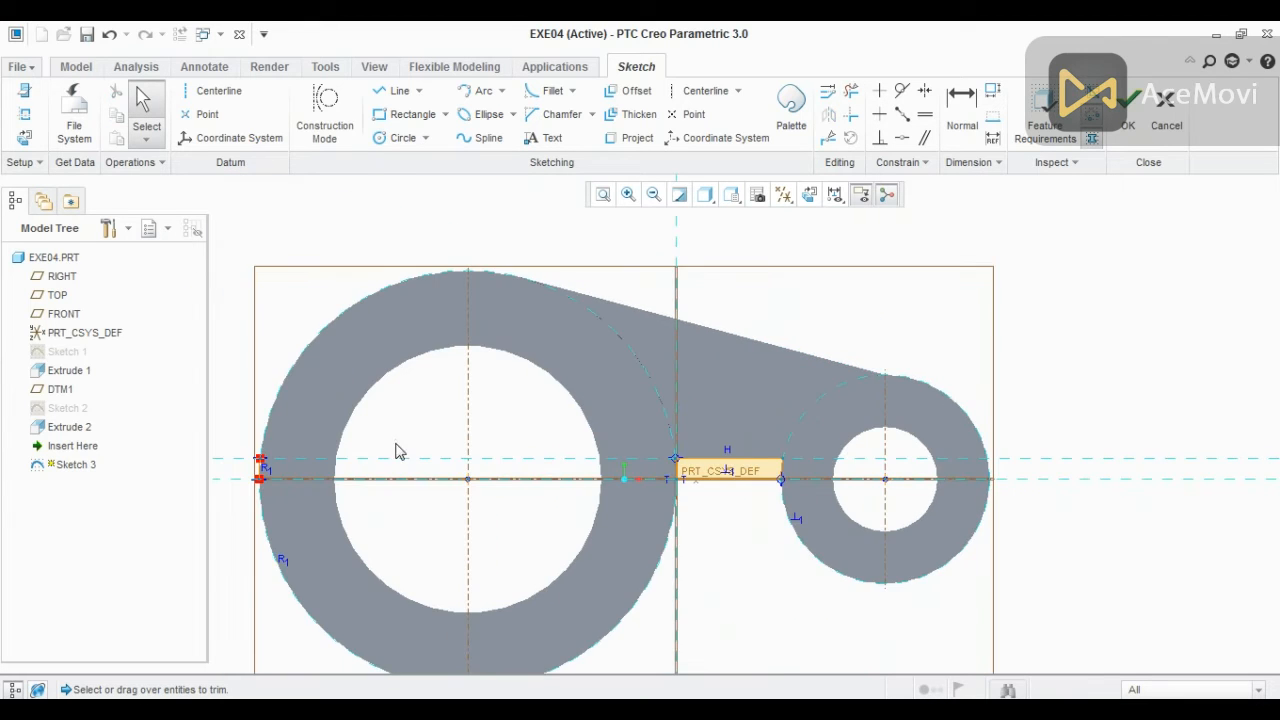
pyautogui.scroll(-2, 397, 451)
pyautogui.scroll(2, 365, 478)
pyautogui.scroll(-3, 275, 475)
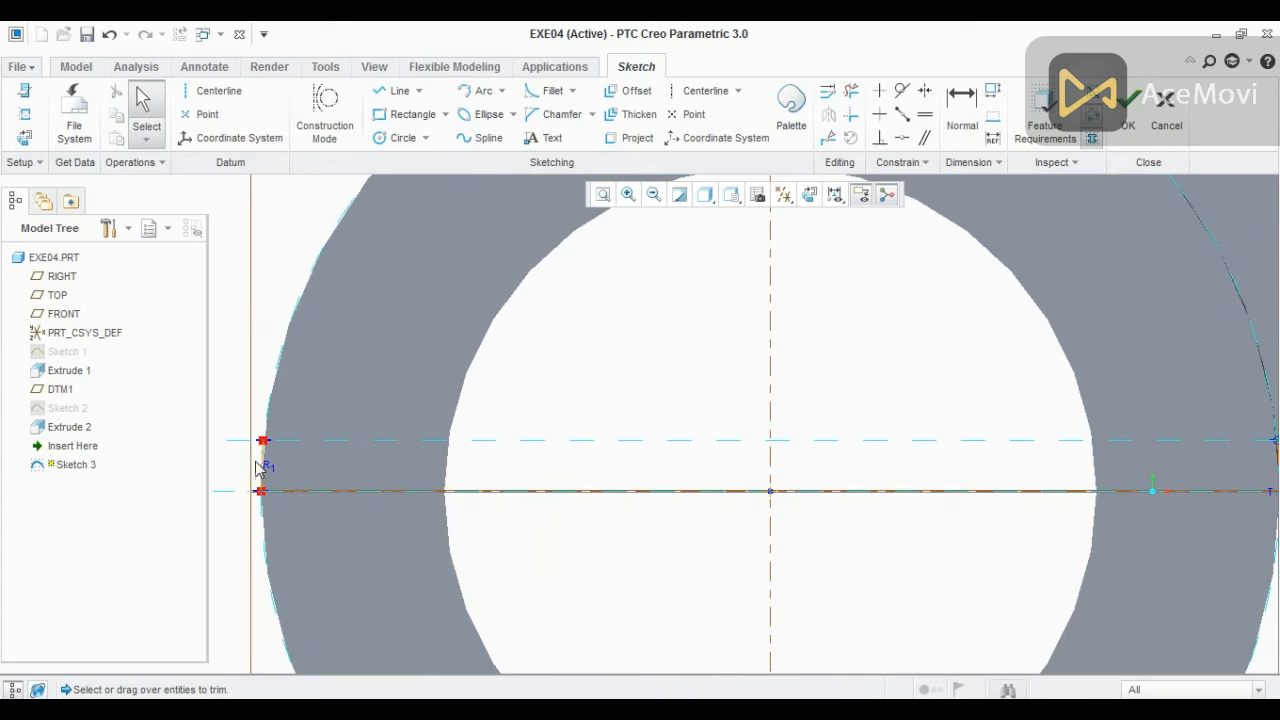
pyautogui.click(262, 466)
pyautogui.scroll(3, 274, 482)
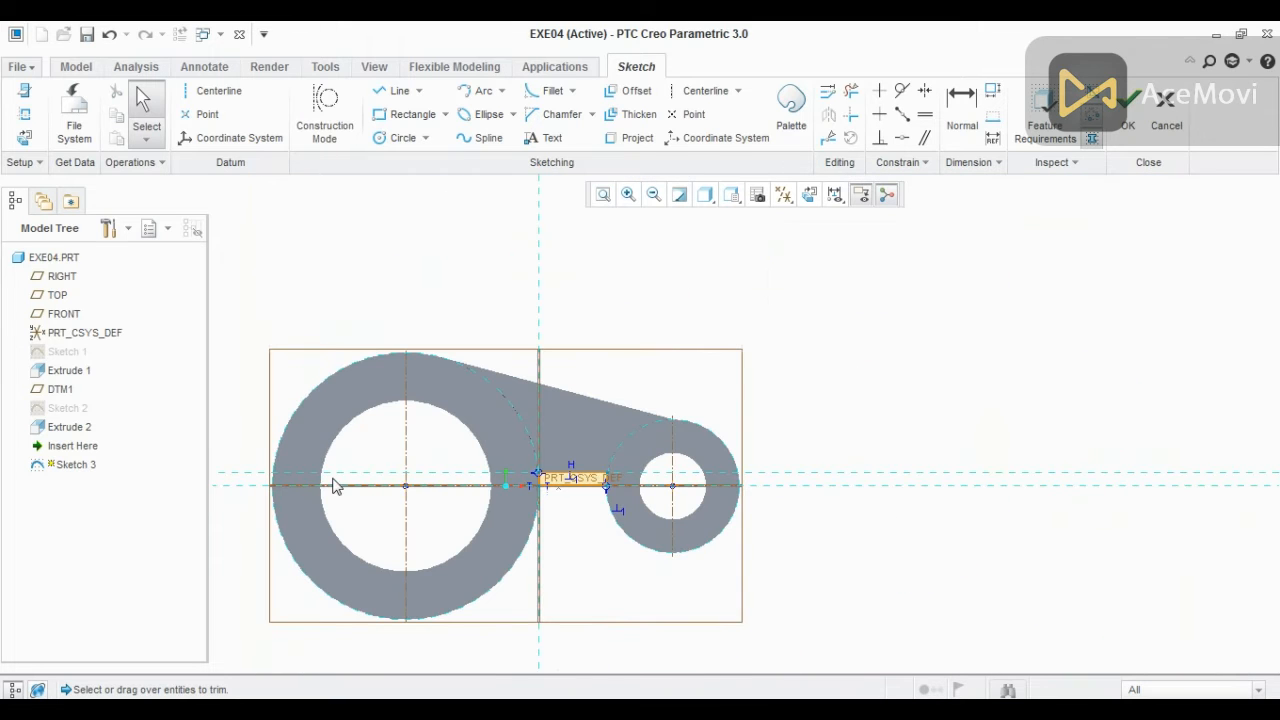
pyautogui.click(1128, 115)
# - Extrude the narrow strip sketch symmetrically about its sketch plane to a depth of 40 mm
pyautogui.moveTo(830, 318); pyautogui.dragTo(810, 356, button='middle')
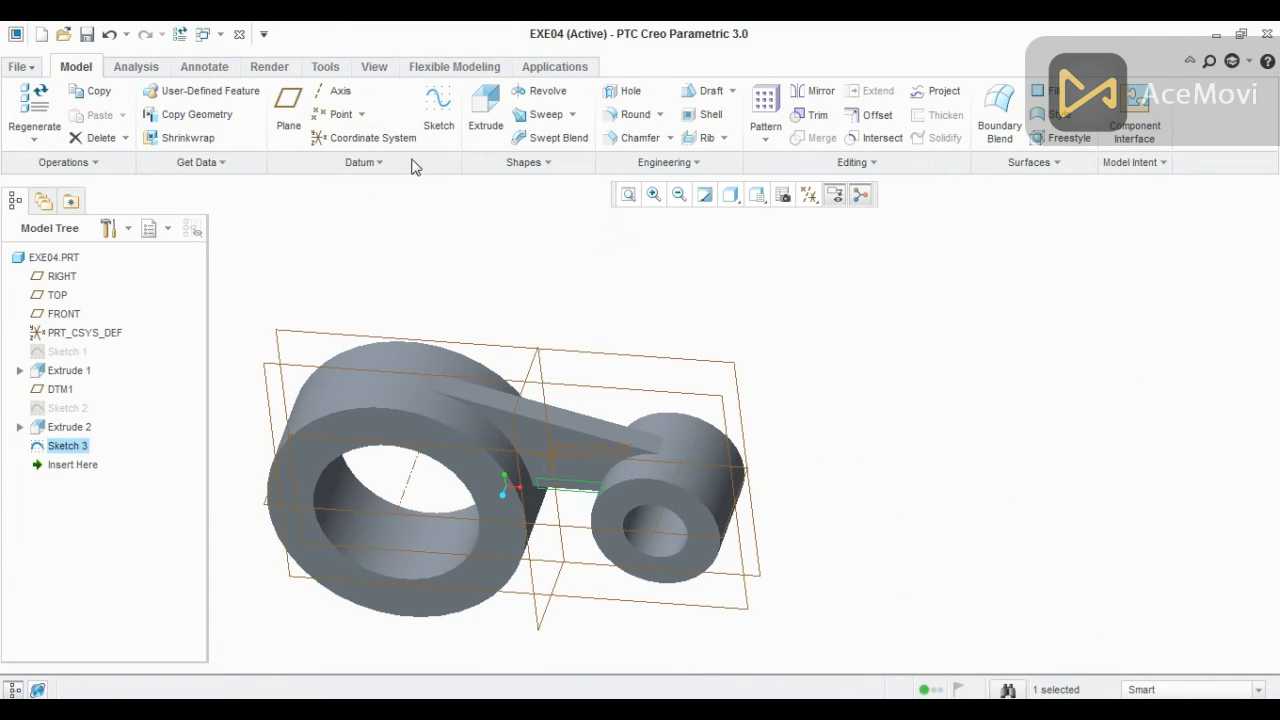
pyautogui.click(480, 120)
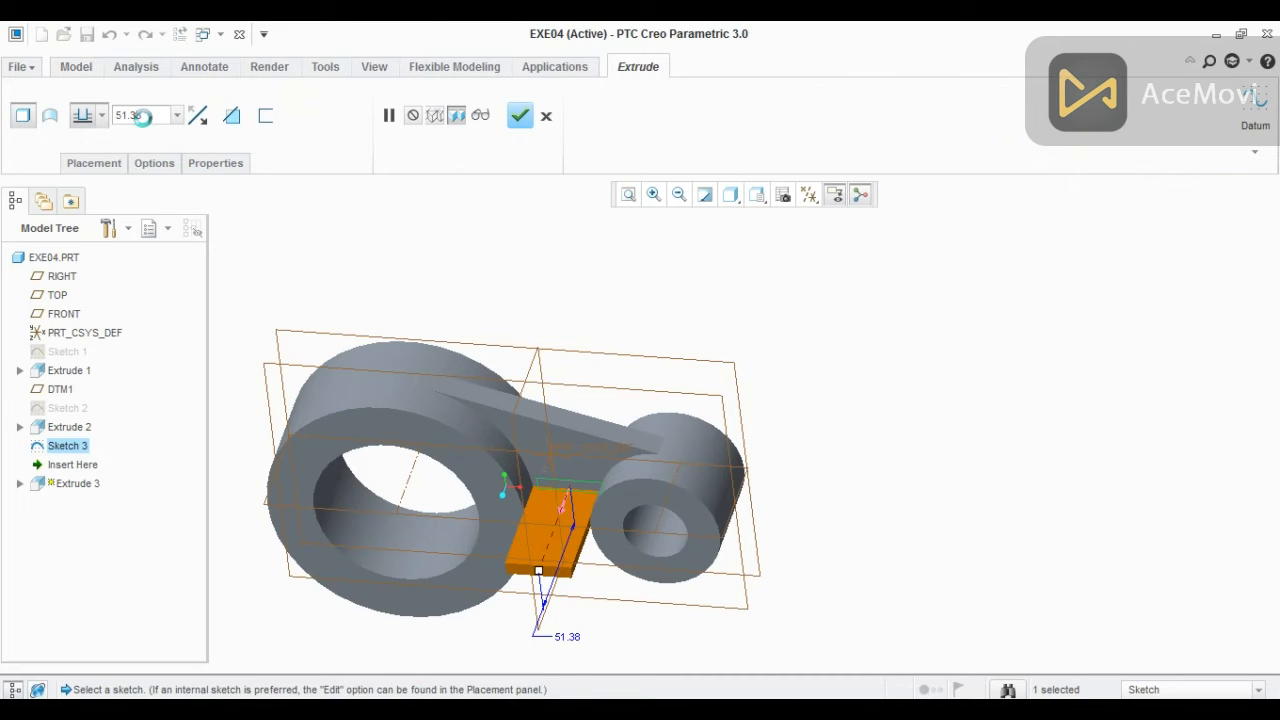
pyautogui.click(177, 115)
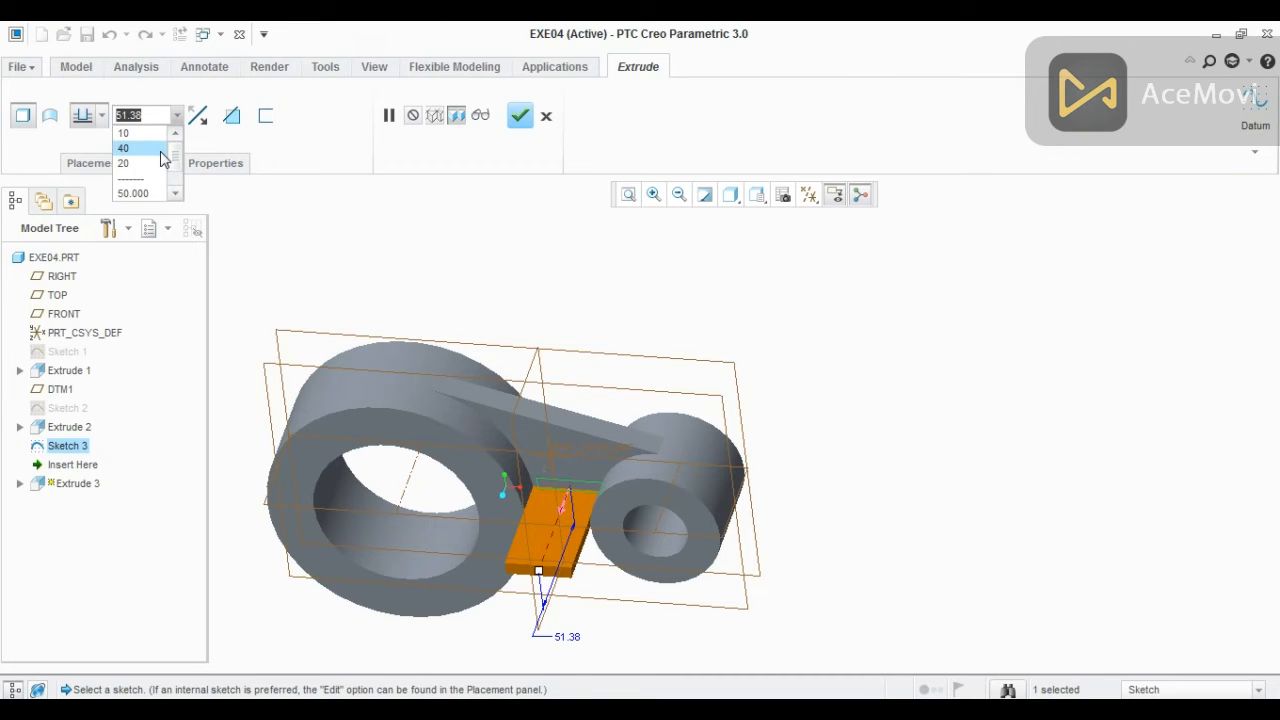
pyautogui.click(160, 151)
pyautogui.click(102, 116)
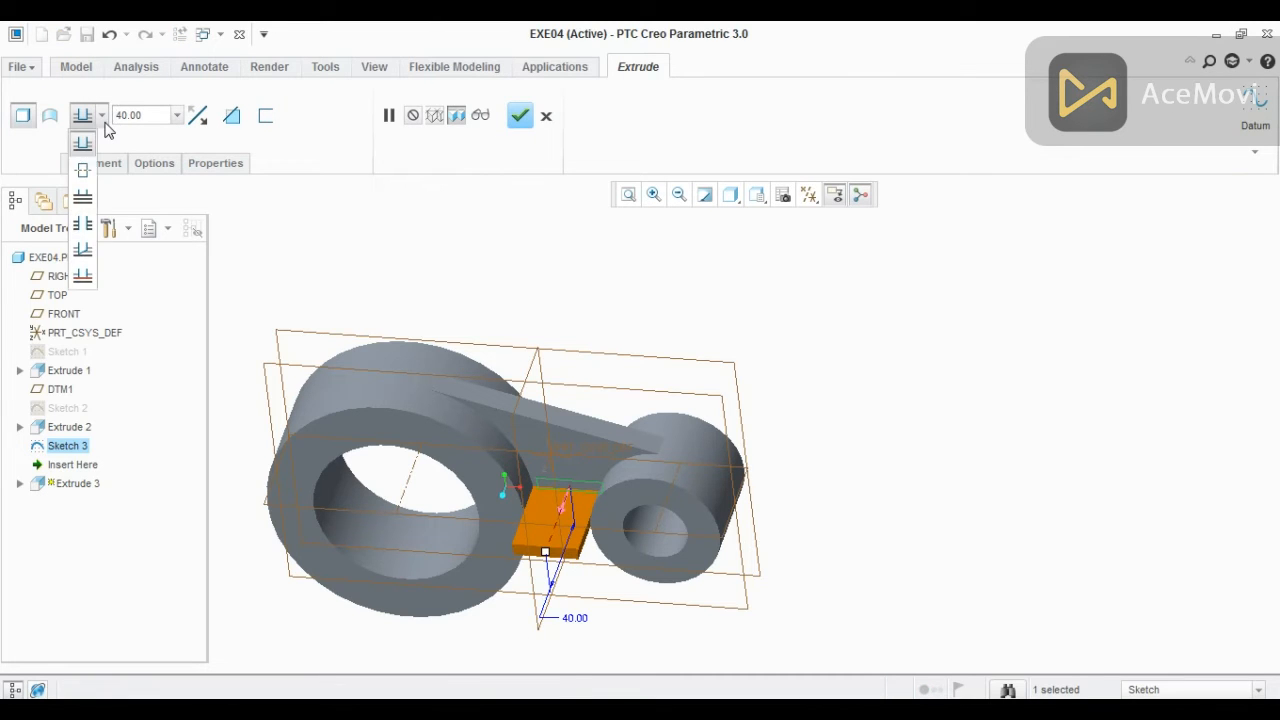
pyautogui.click(84, 168)
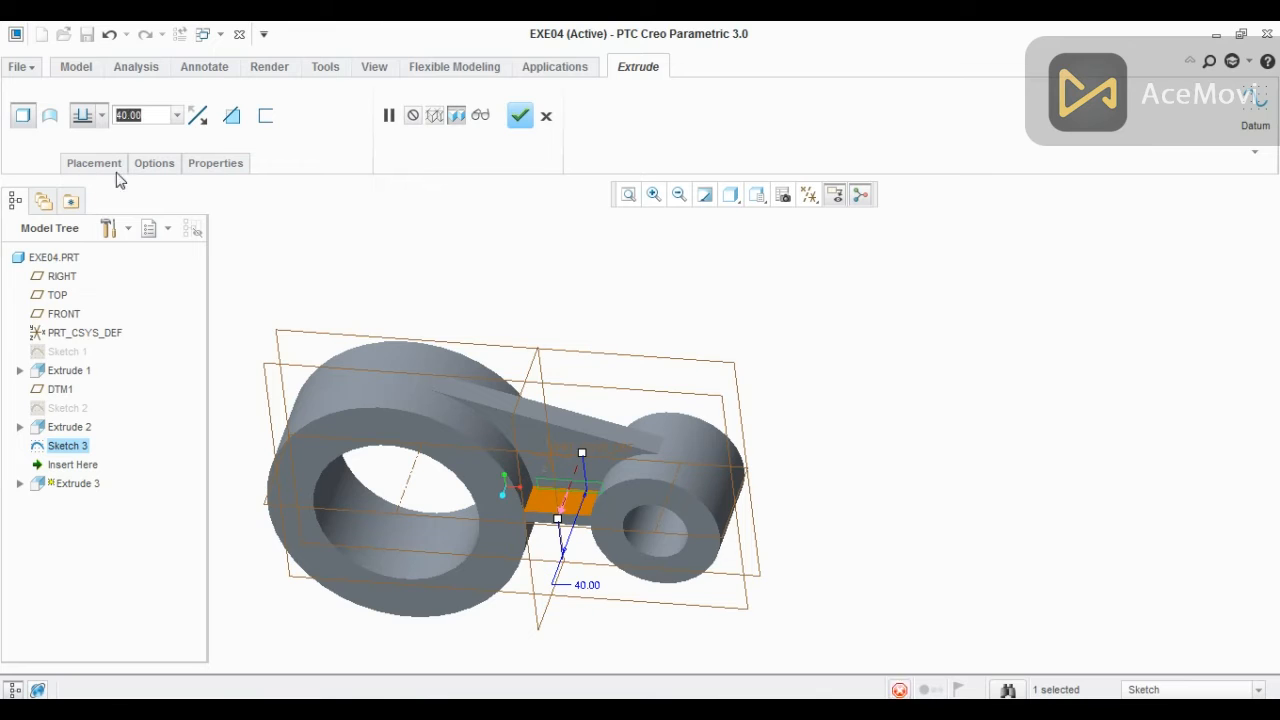
pyautogui.click(520, 116)
pyautogui.moveTo(820, 443)
pyautogui.mouseDown(button='middle')
pyautogui.moveTo(837, 491)
pyautogui.moveTo(812, 436)
pyautogui.moveTo(791, 503)
pyautogui.moveTo(771, 489)
pyautogui.moveTo(837, 454)
pyautogui.moveTo(836, 429)
pyautogui.moveTo(831, 454)
pyautogui.moveTo(837, 437)
pyautogui.moveTo(846, 451)
pyautogui.moveTo(834, 462)
pyautogui.mouseUp(button='middle')
pyautogui.scroll(-2, 567, 501)
pyautogui.scroll(2, 691, 485)
pyautogui.scroll(-1, 517, 508)
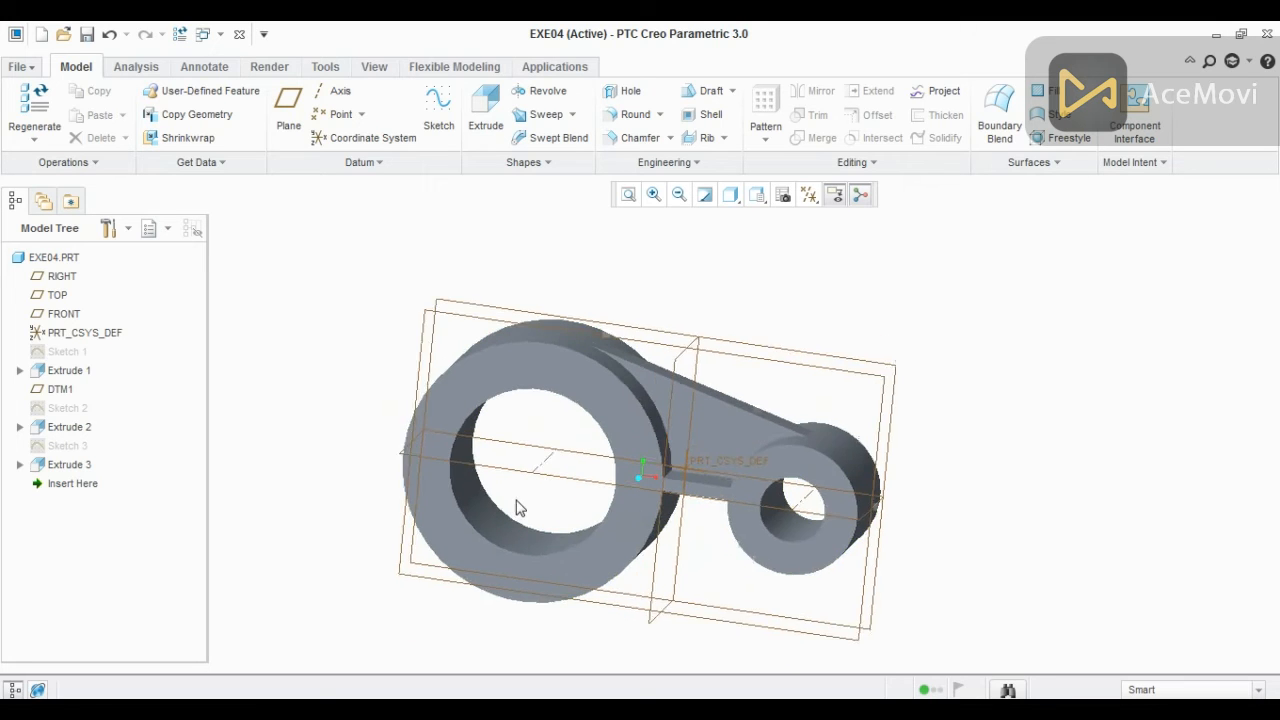
pyautogui.scroll(-1, 518, 508)
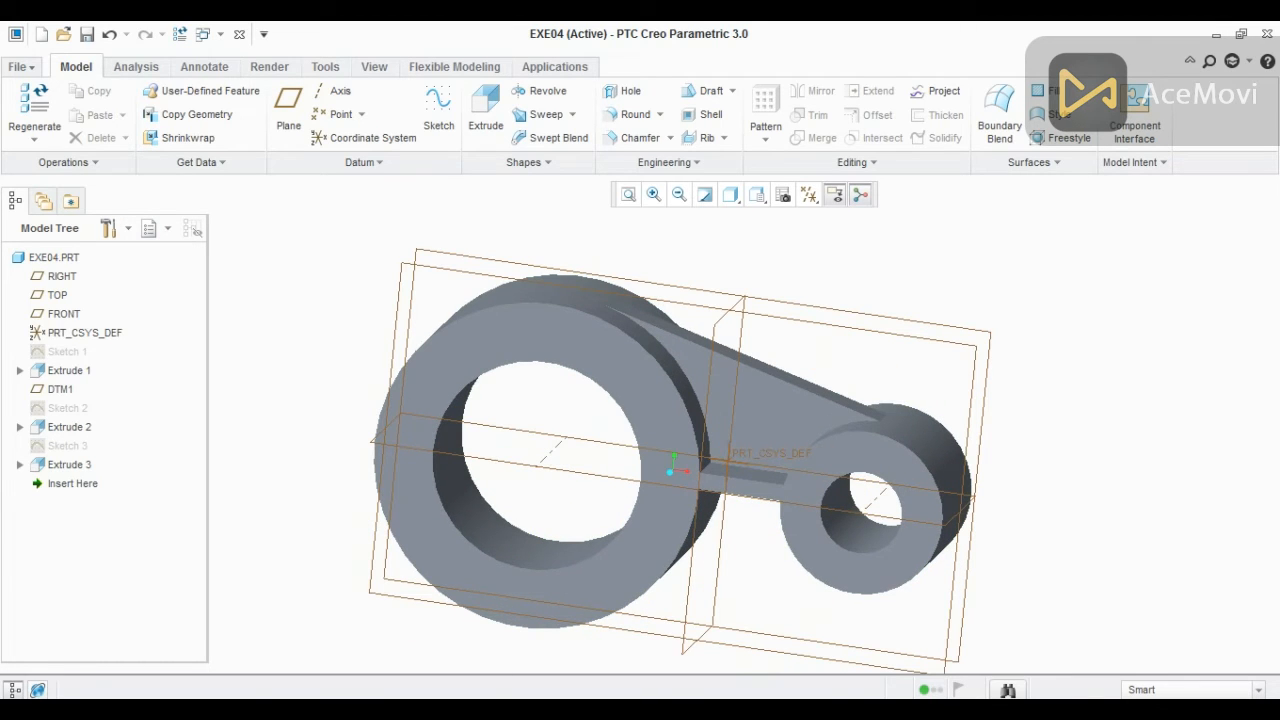
# - Start a sketch on datum plane DTM1 and add the large cylinder's outer circle and bore as sketch references
pyautogui.click(496, 709)
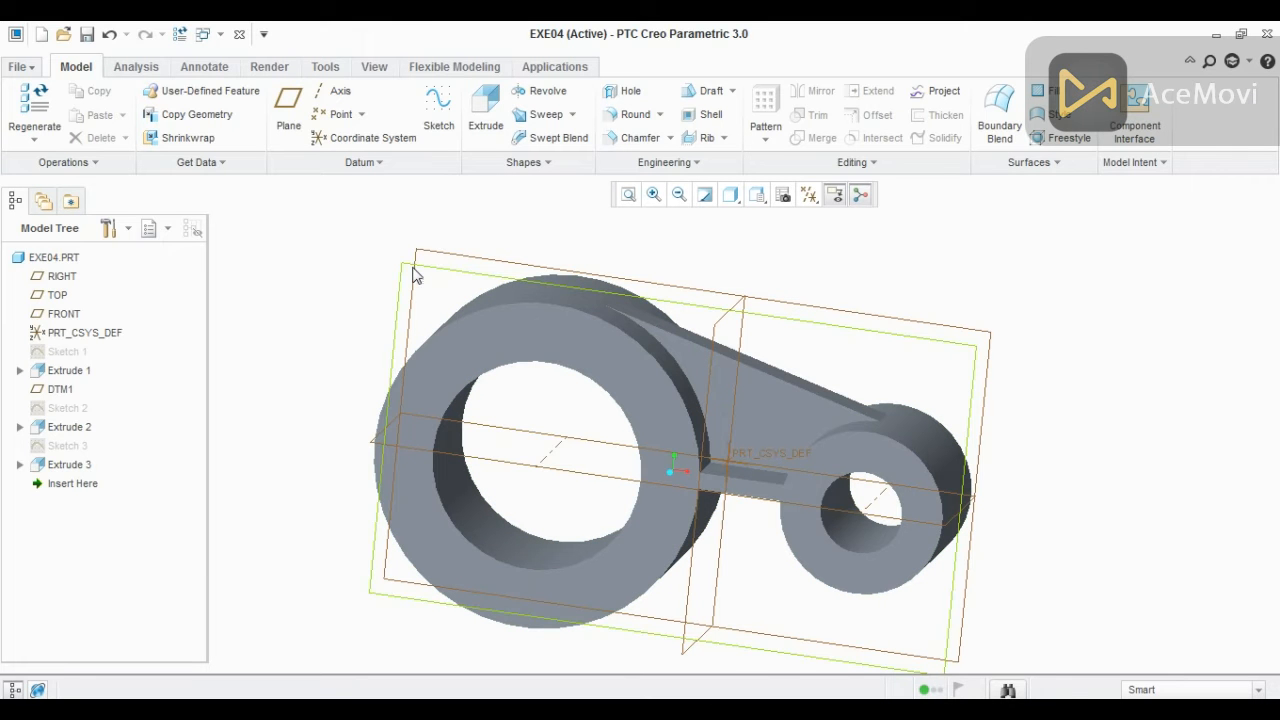
pyautogui.click(415, 274)
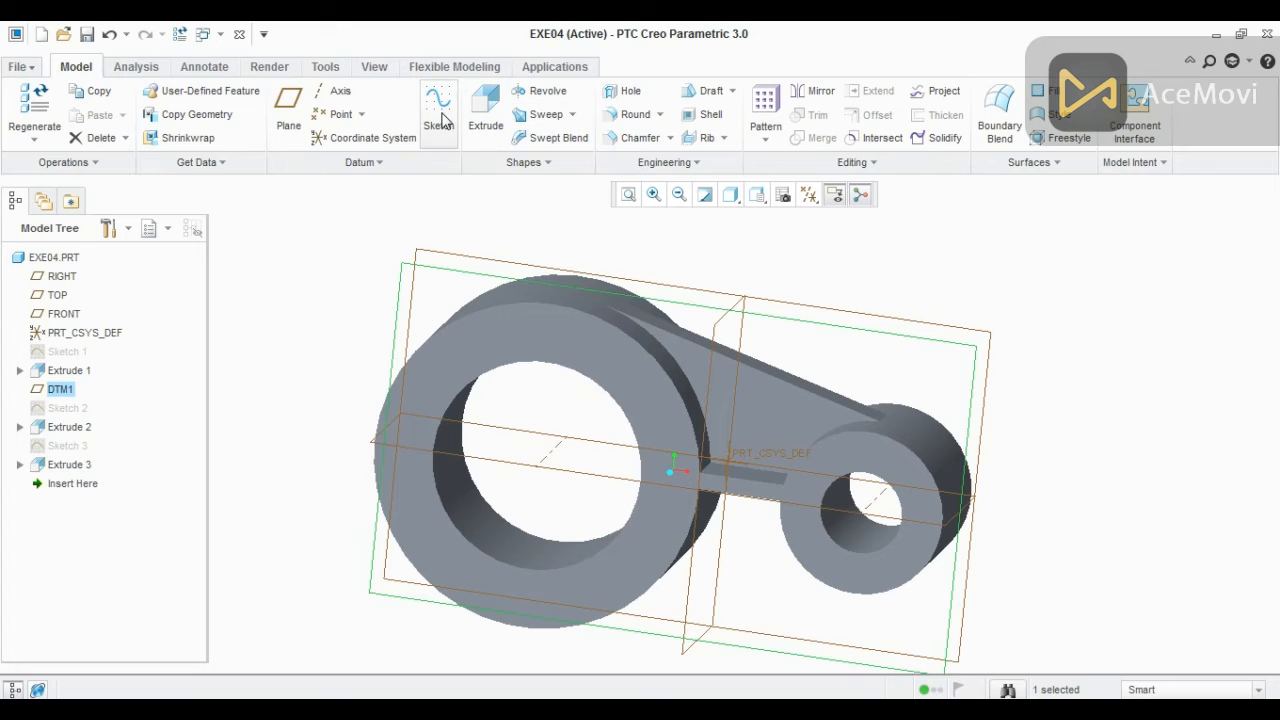
pyautogui.click(441, 120)
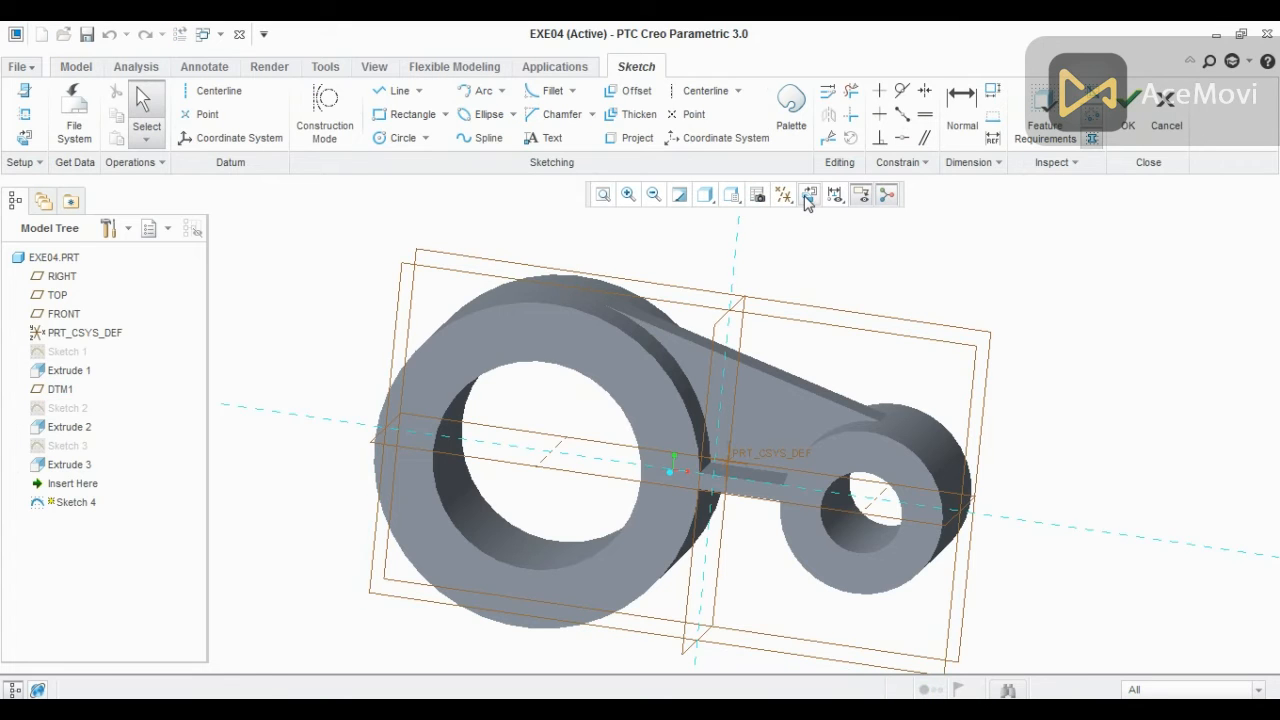
pyautogui.click(808, 198)
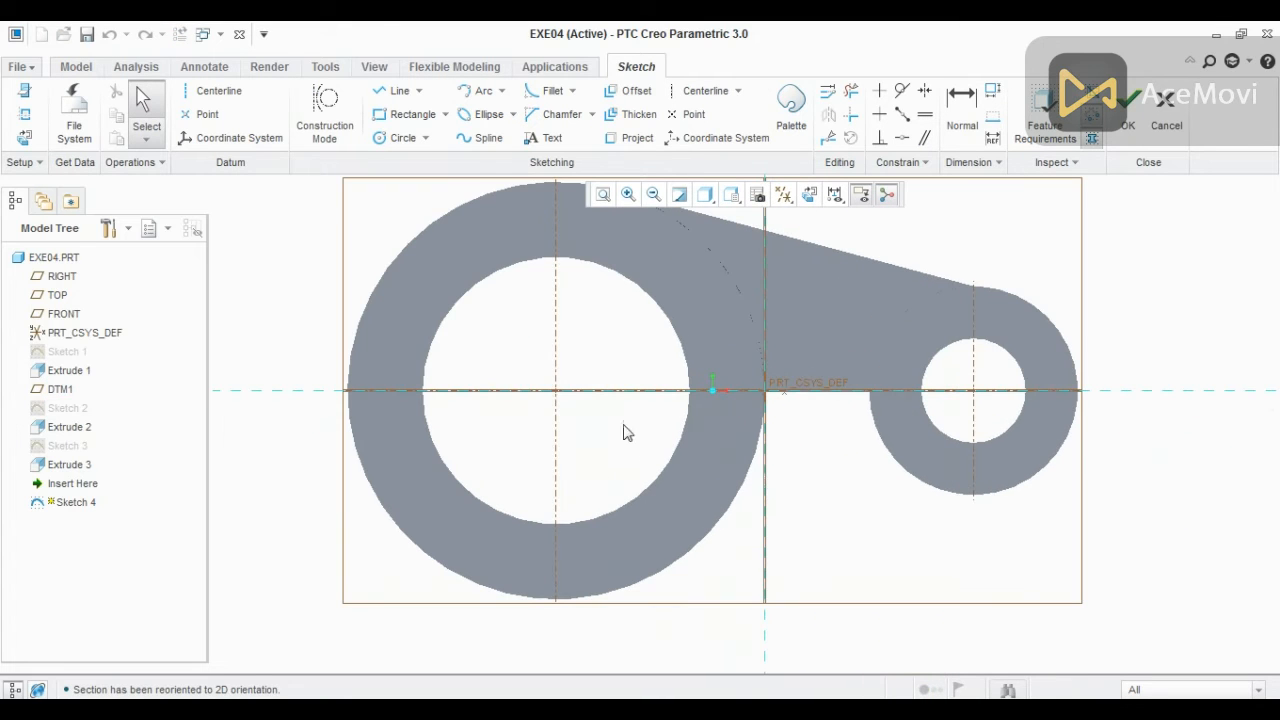
pyautogui.click(24, 114)
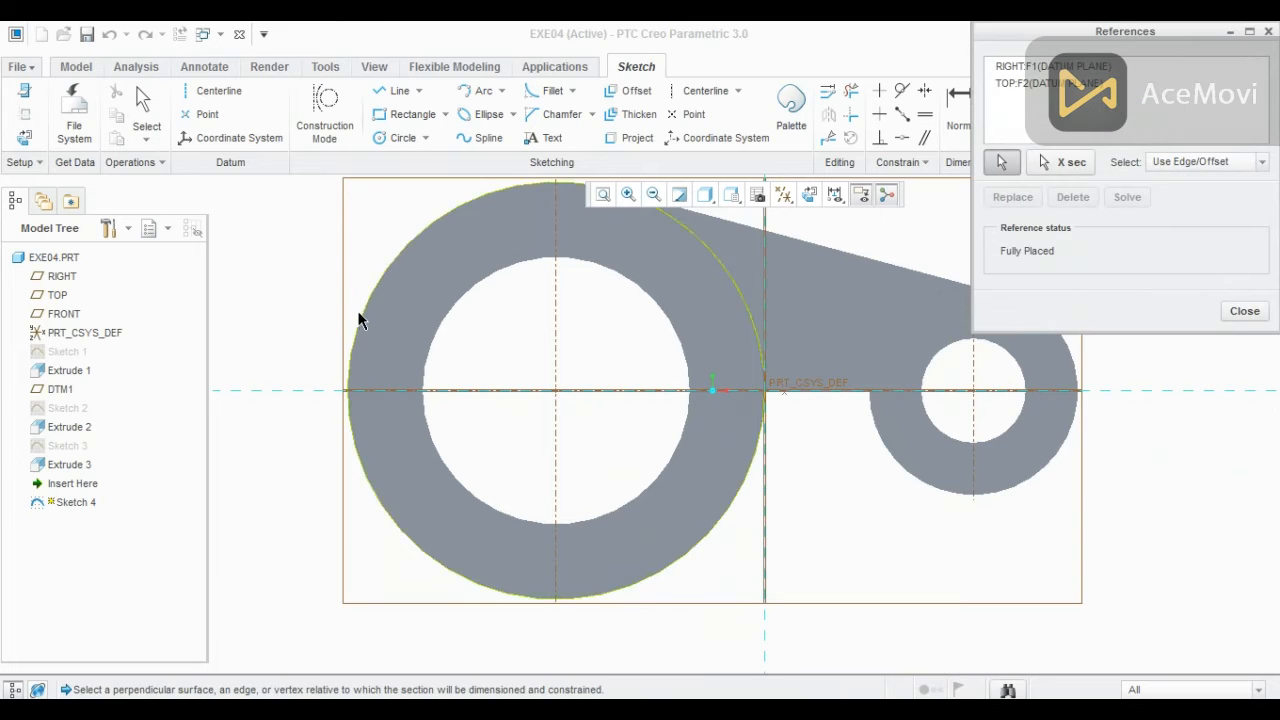
pyautogui.click(361, 319)
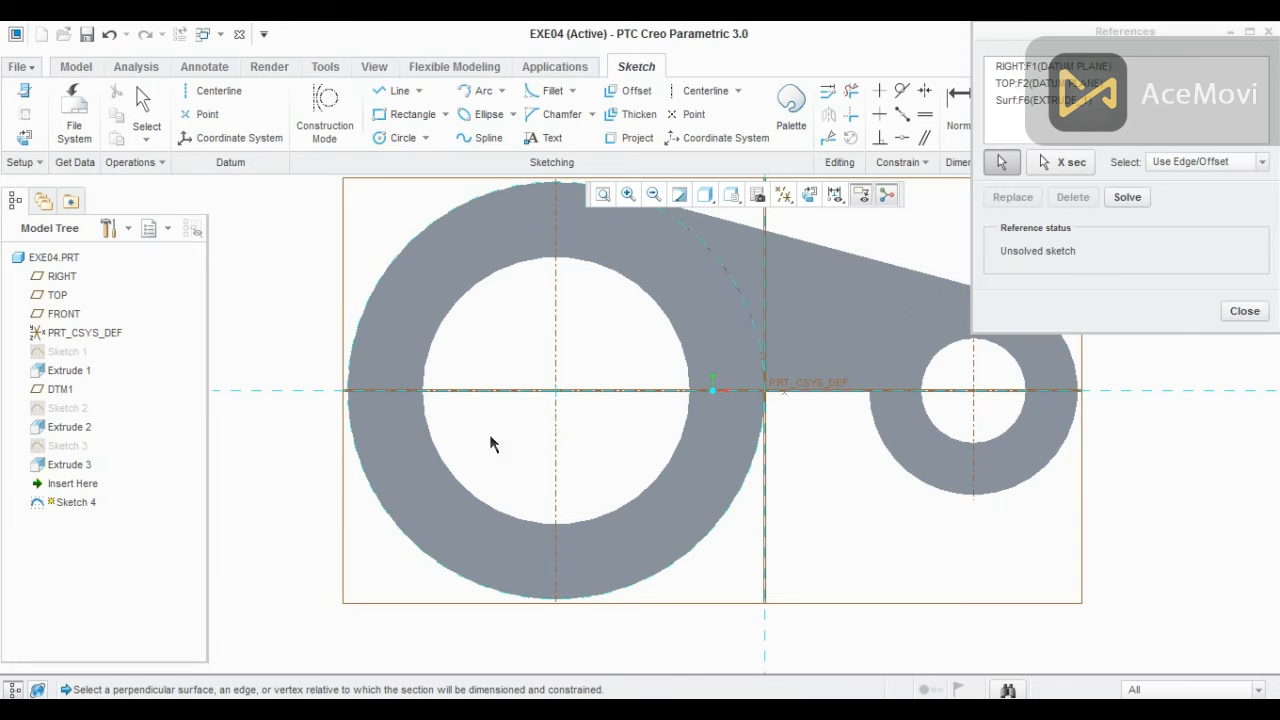
pyautogui.click(625, 500)
pyautogui.click(1244, 311)
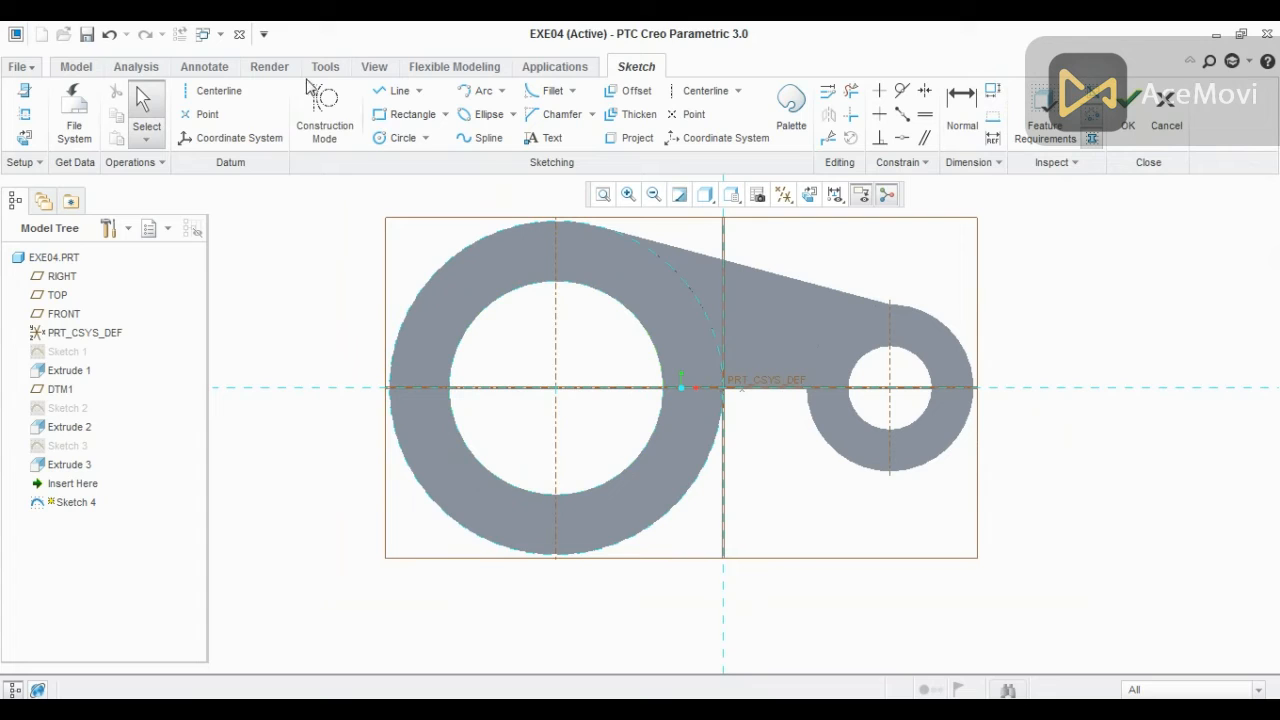
# - Draw a horizontal line about 116 mm long on the centre axis across the large cylinder and offset a copy 75 mm below it
pyautogui.click(395, 91)
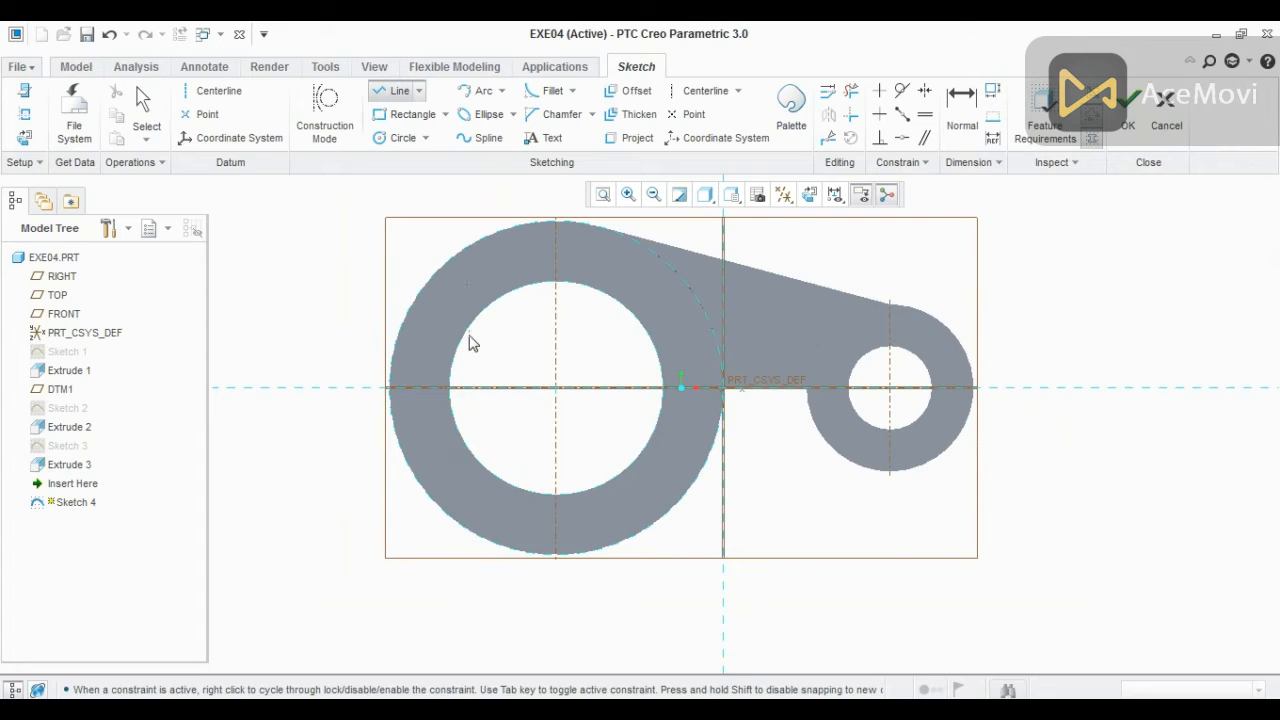
pyautogui.click(722, 389)
pyautogui.click(338, 388)
pyautogui.middleClick(335, 338)
pyautogui.middleClick(549, 329)
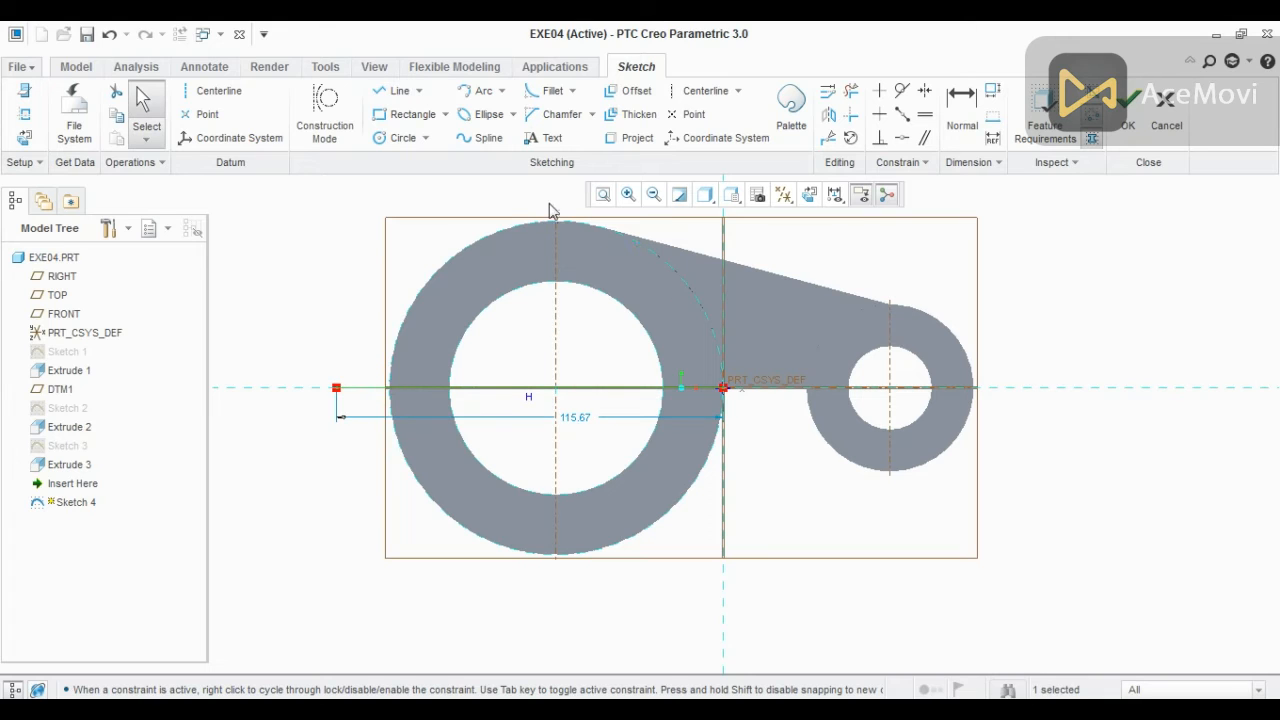
pyautogui.click(625, 92)
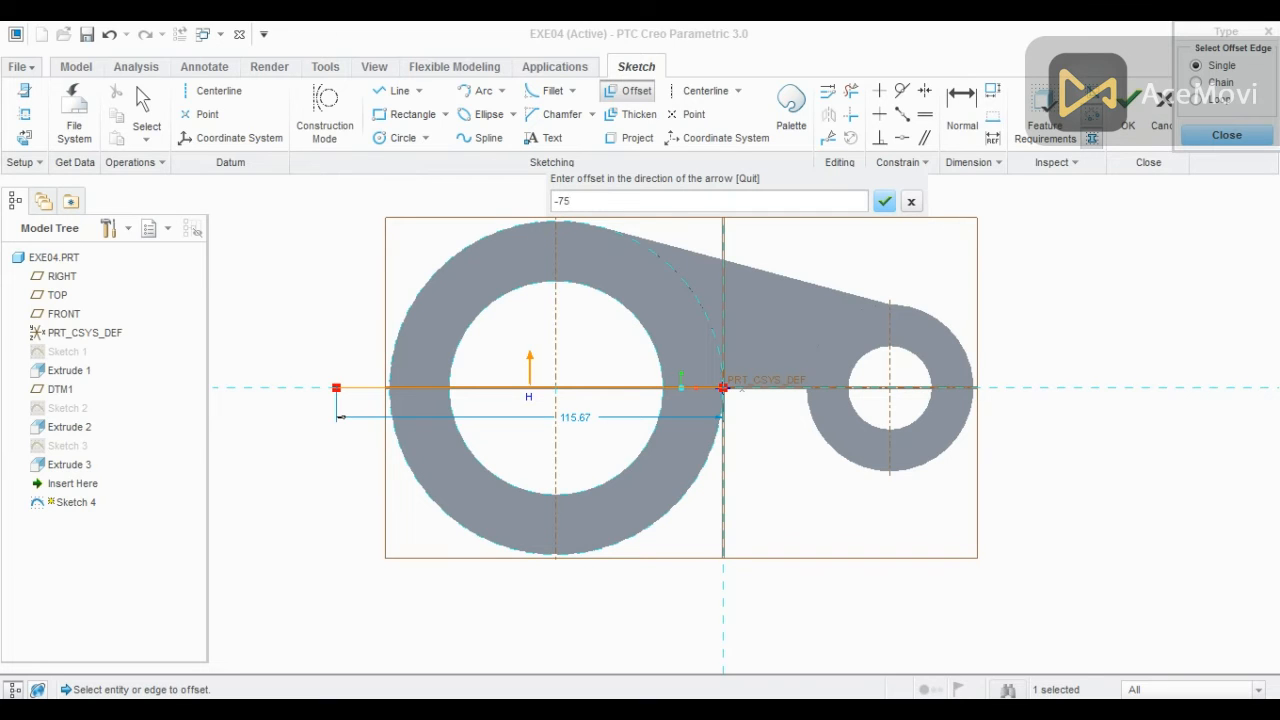
pyautogui.press('Return')
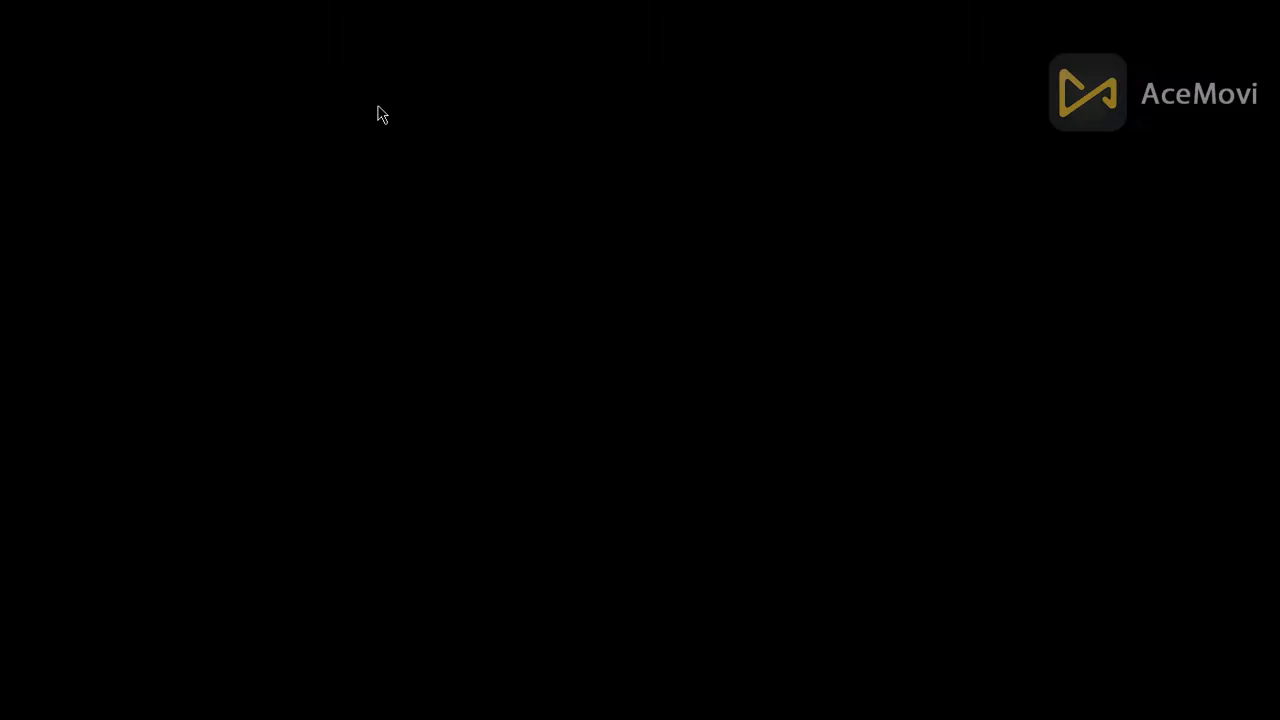
# - Draw a vertical line from the large bore's centre down to the lower horizontal line
pyautogui.click(393, 90)
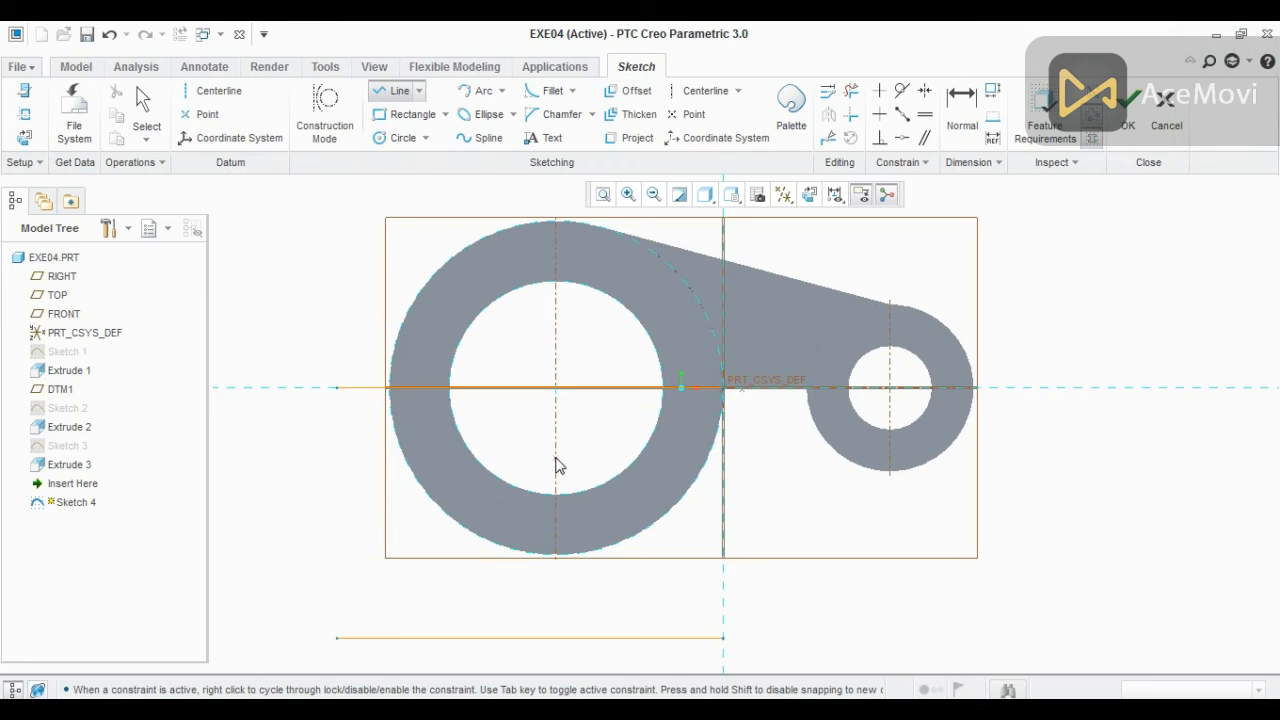
pyautogui.click(556, 389)
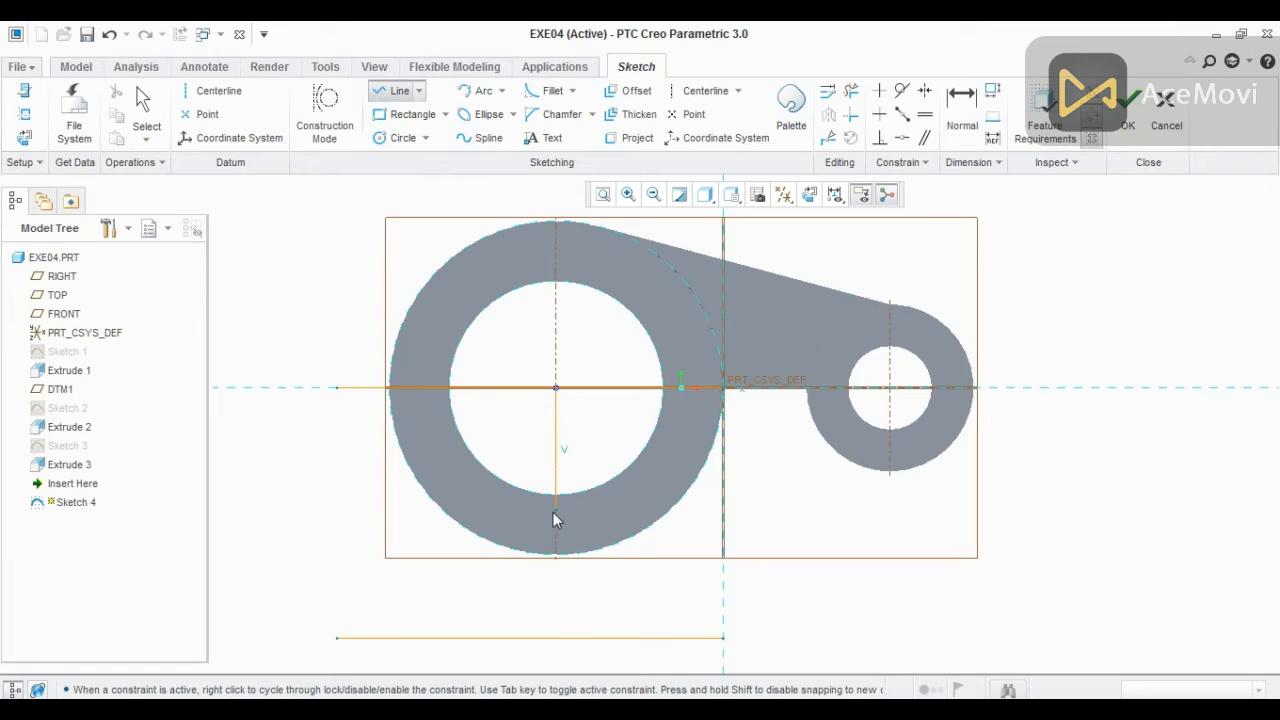
pyautogui.click(563, 636)
pyautogui.middleClick(616, 584)
pyautogui.middleClick(622, 592)
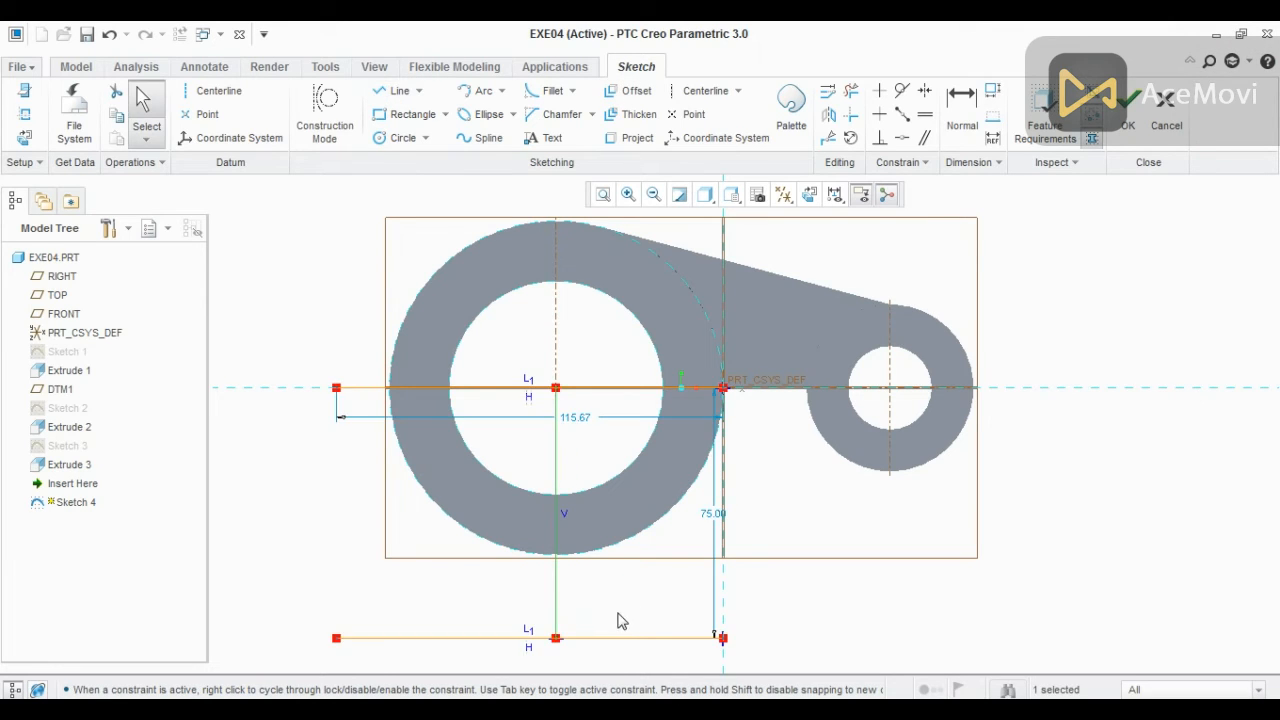
# - Offset the vertical centre line by 5 mm to each side
pyautogui.scroll(-2, 585, 618)
pyautogui.click(627, 90)
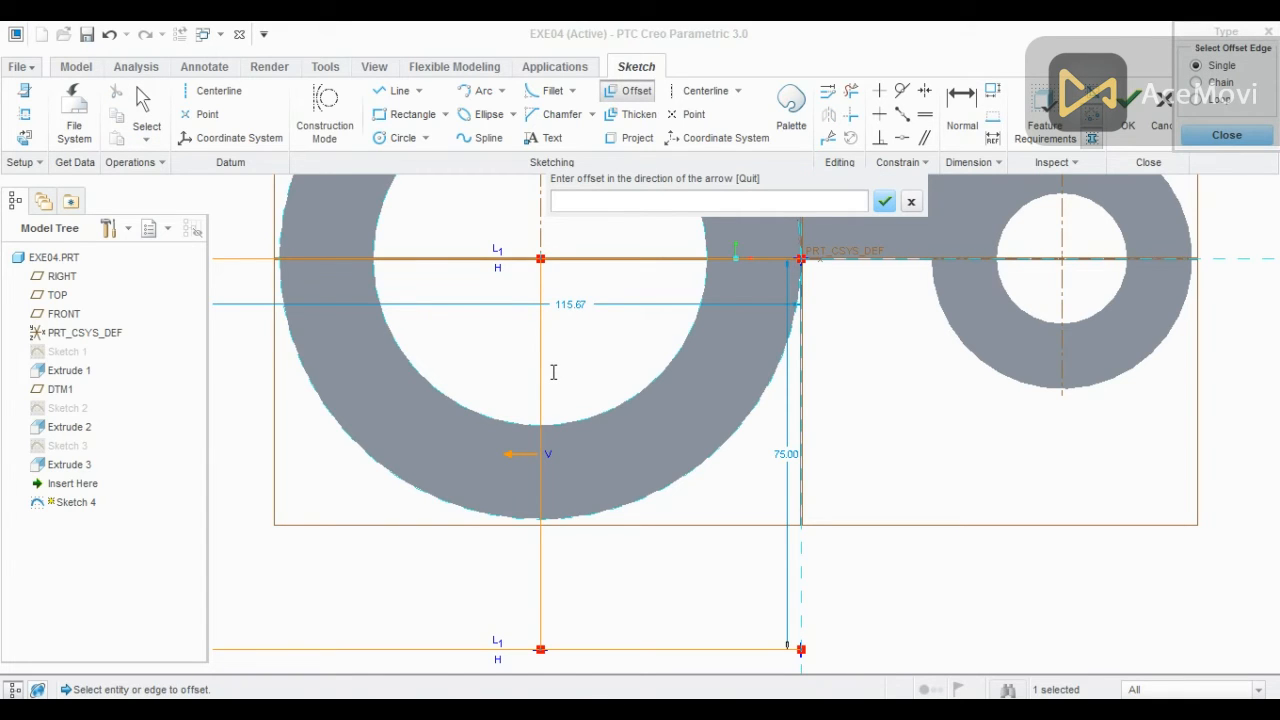
pyautogui.press('Return')
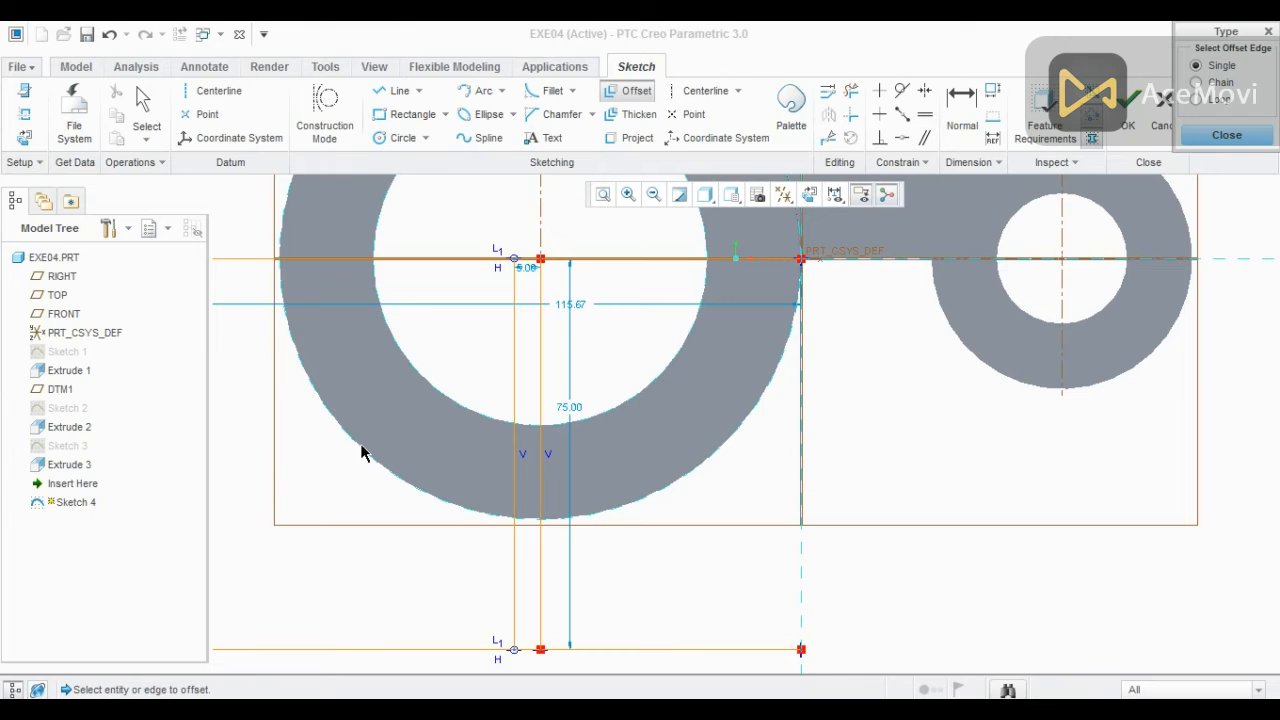
pyautogui.click(542, 386)
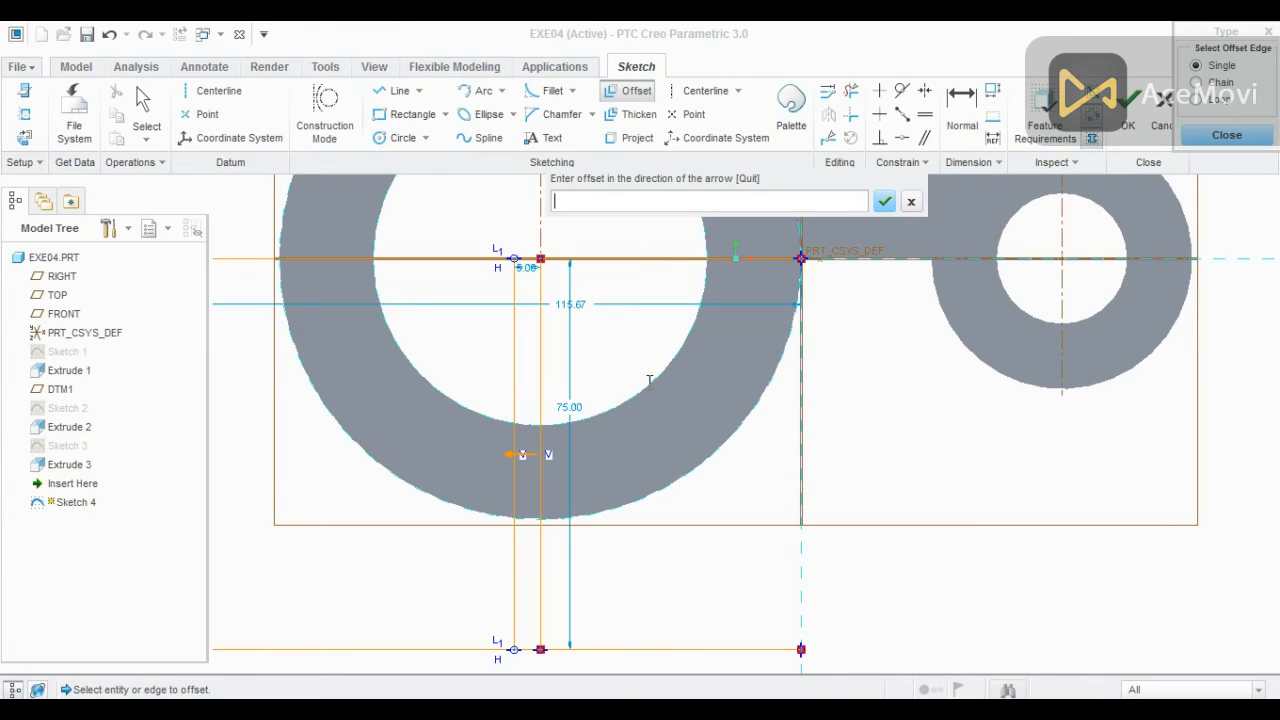
pyautogui.write('-5')
pyautogui.press('Return')
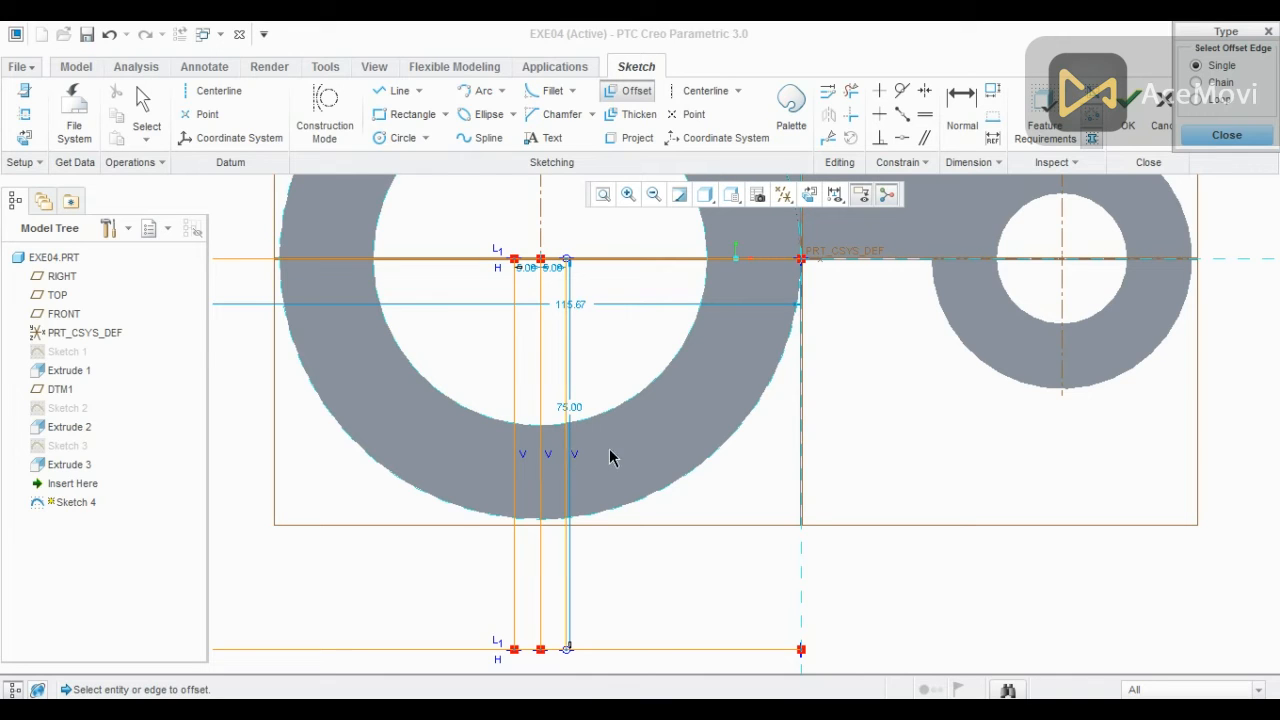
# - Offset the vertical centre line by 25 mm to each side for the outer edges of the clamp lugs
pyautogui.middleClick(539, 470)
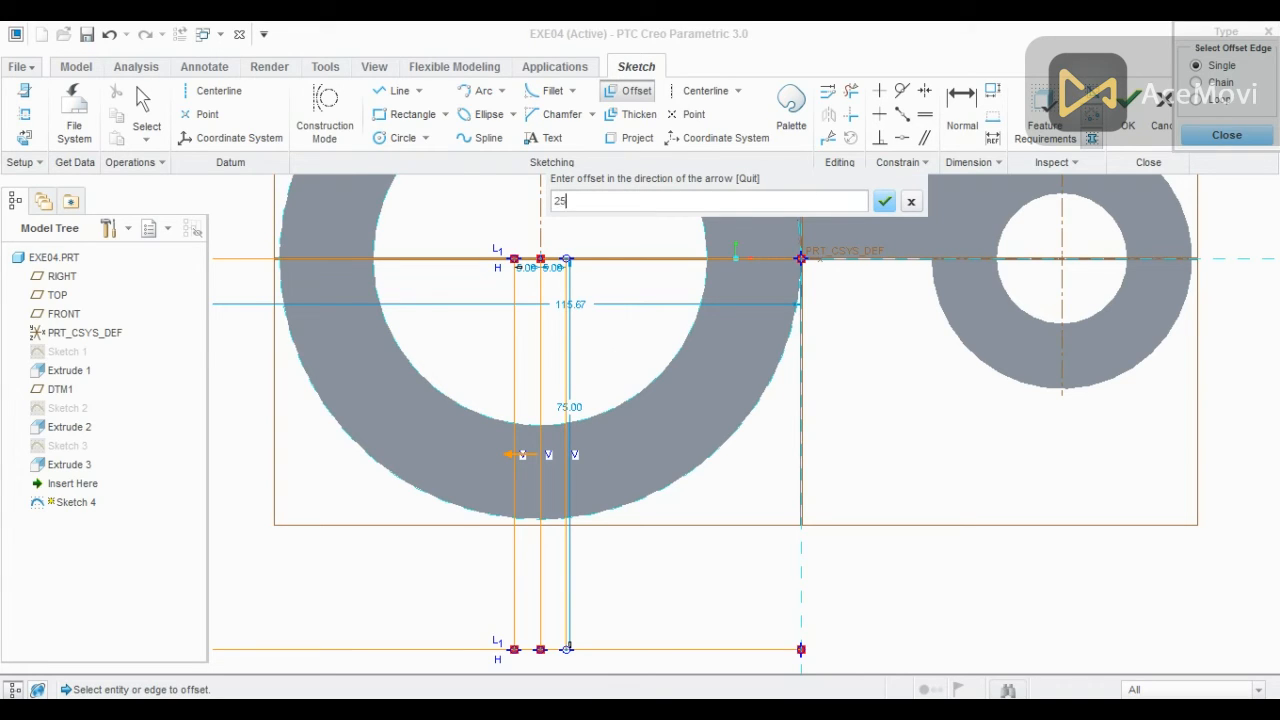
pyautogui.write('25')
pyautogui.press('Return')
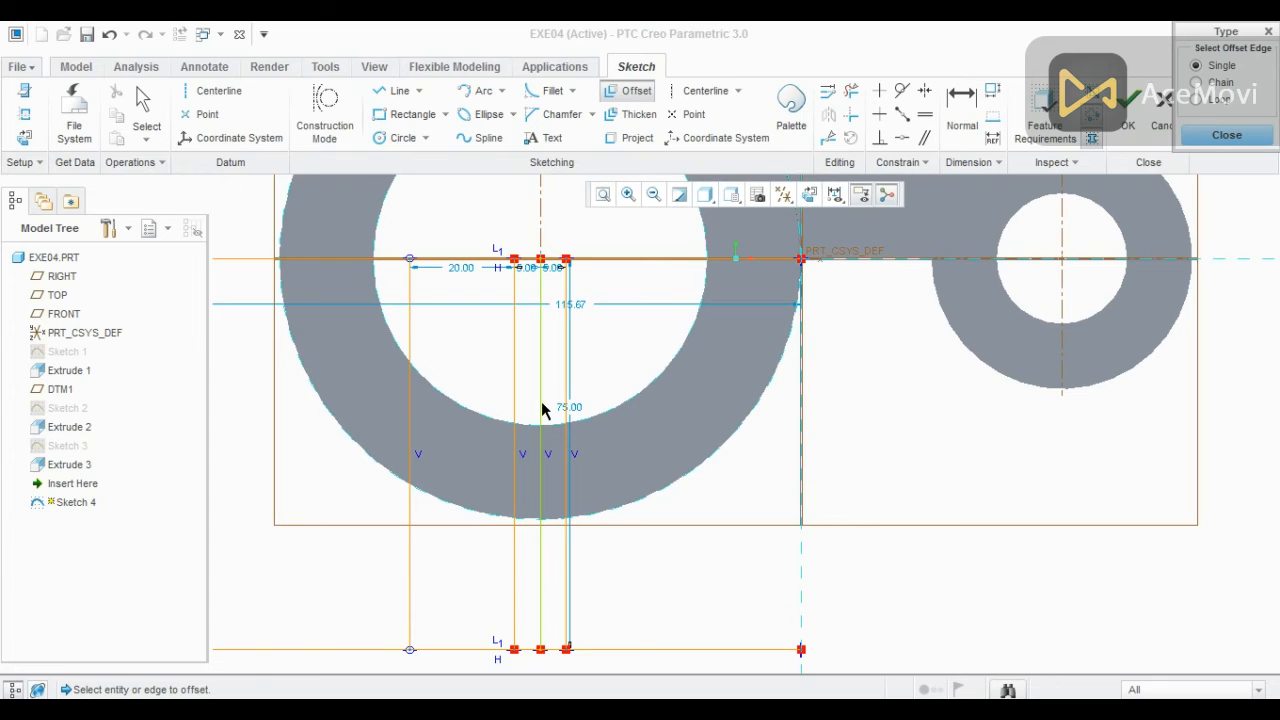
pyautogui.click(541, 408)
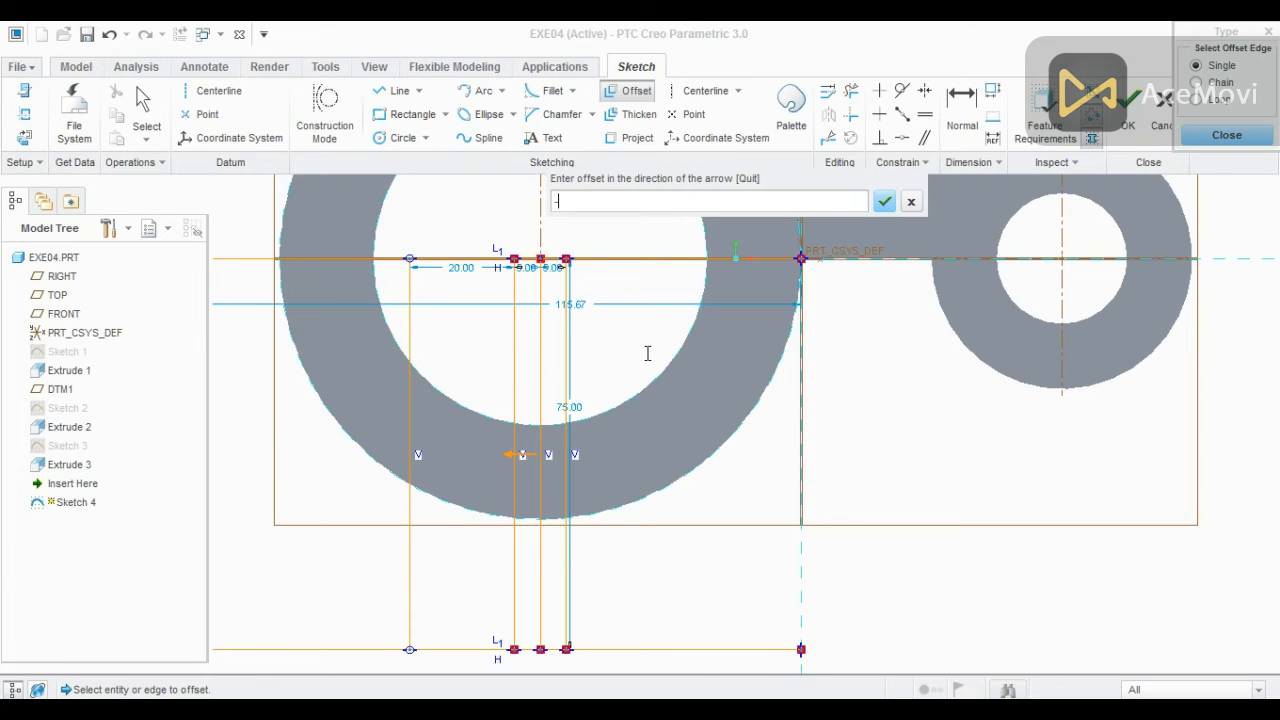
pyautogui.write('-20')
pyautogui.press('Return')
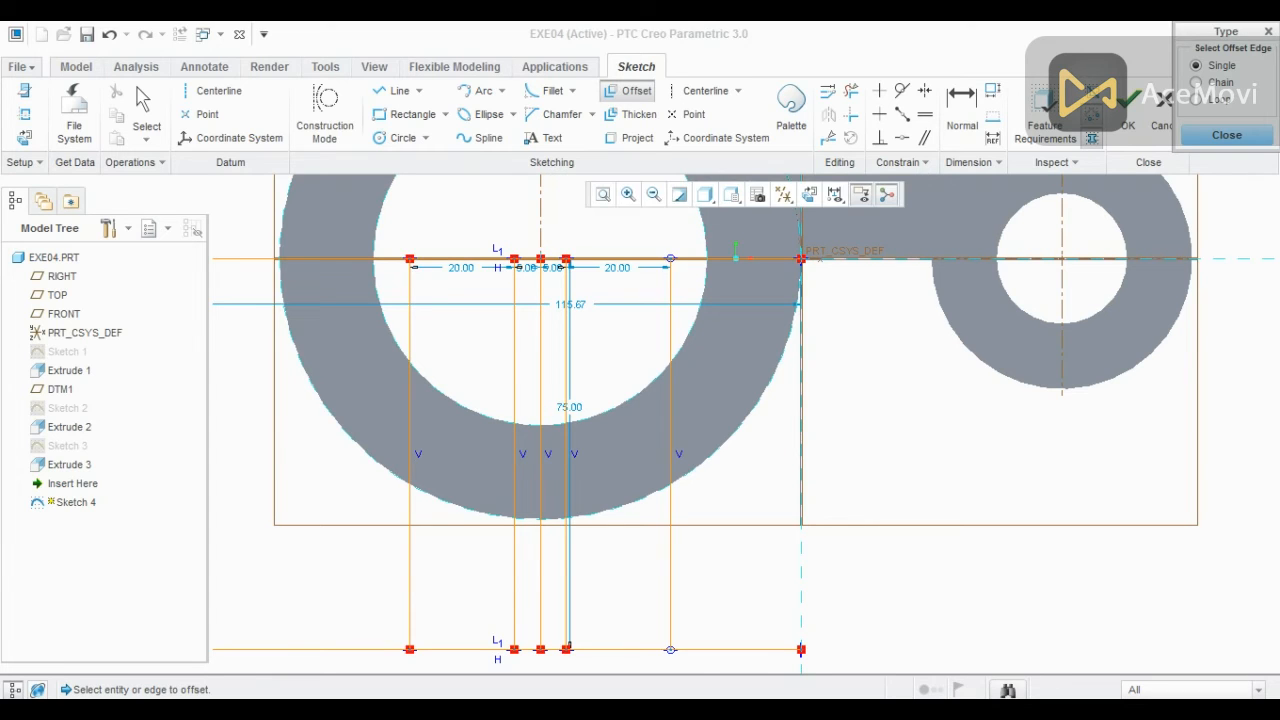
pyautogui.middleClick(609, 586)
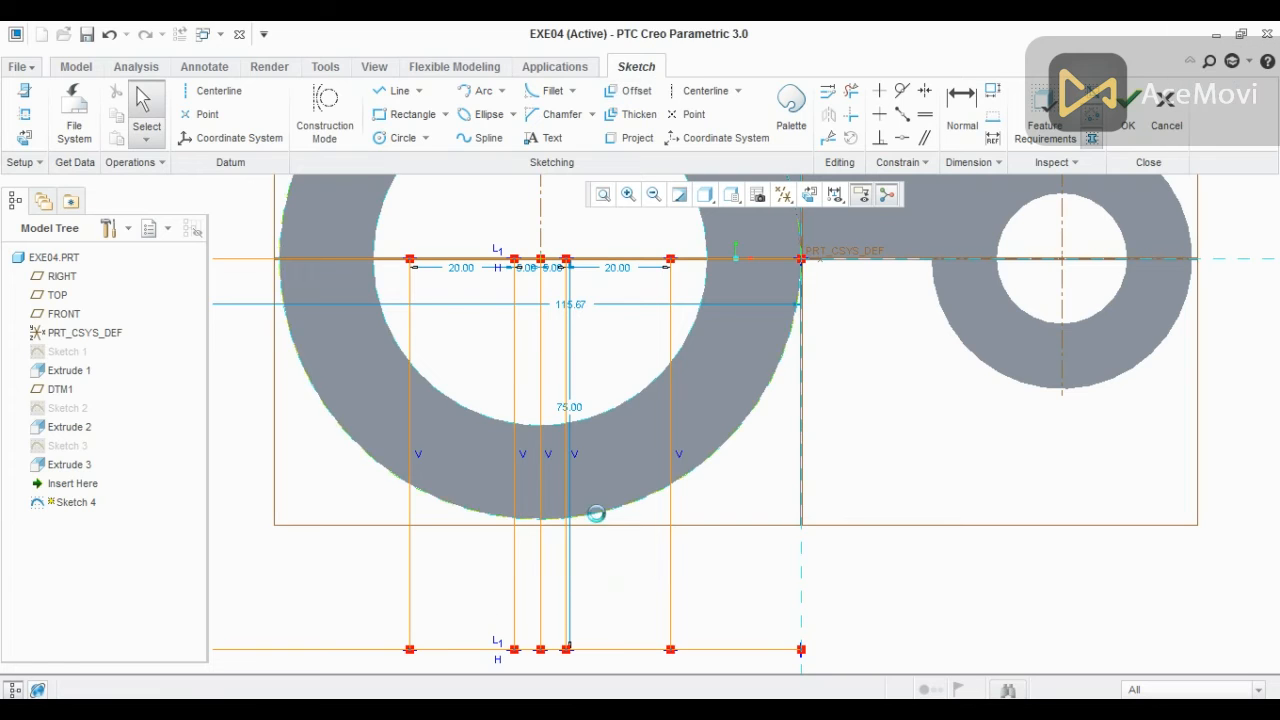
pyautogui.scroll(-1, 594, 520)
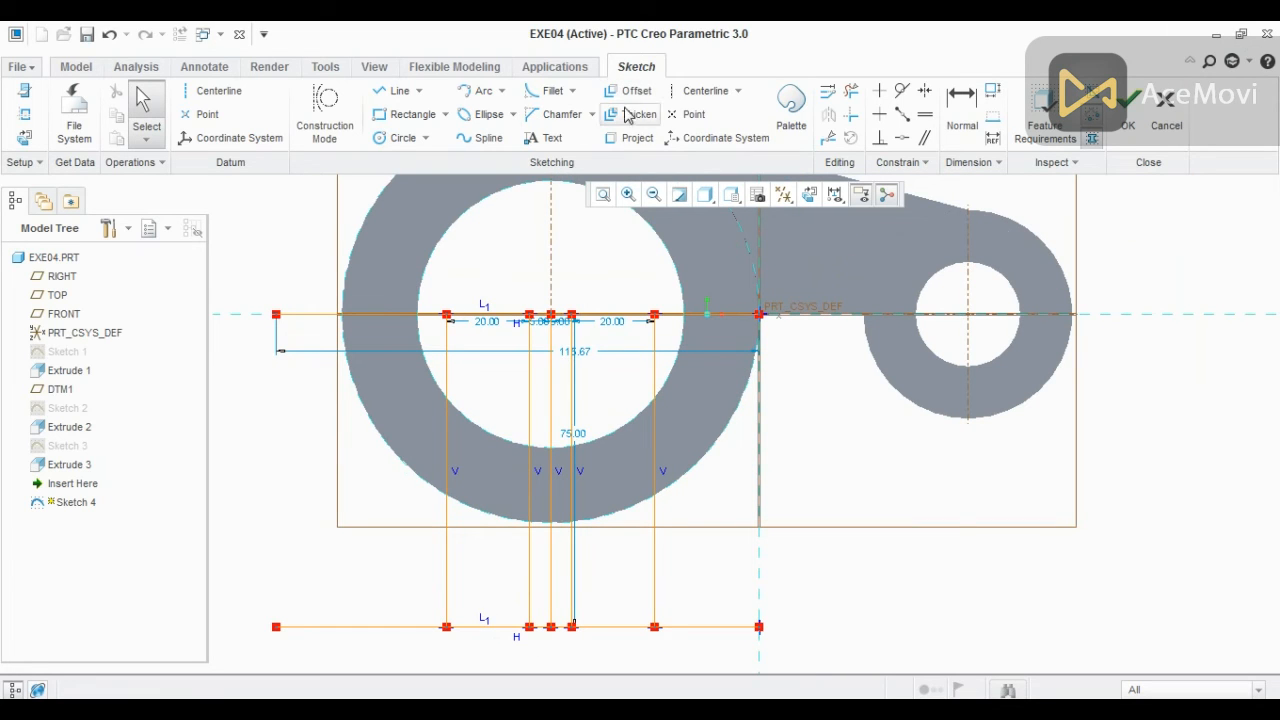
# - Draw a circle centred on the large bore and coincident with the large cylinder's outer circle
pyautogui.click(852, 93)
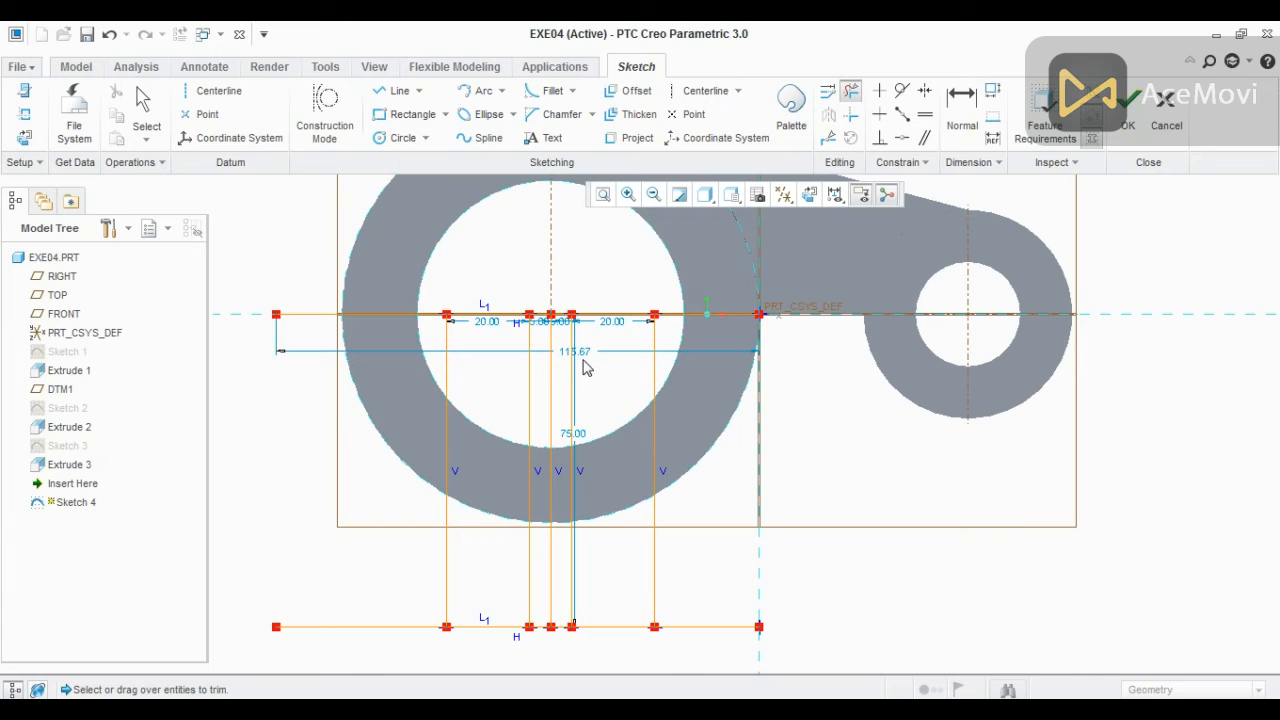
pyautogui.click(396, 138)
pyautogui.click(550, 316)
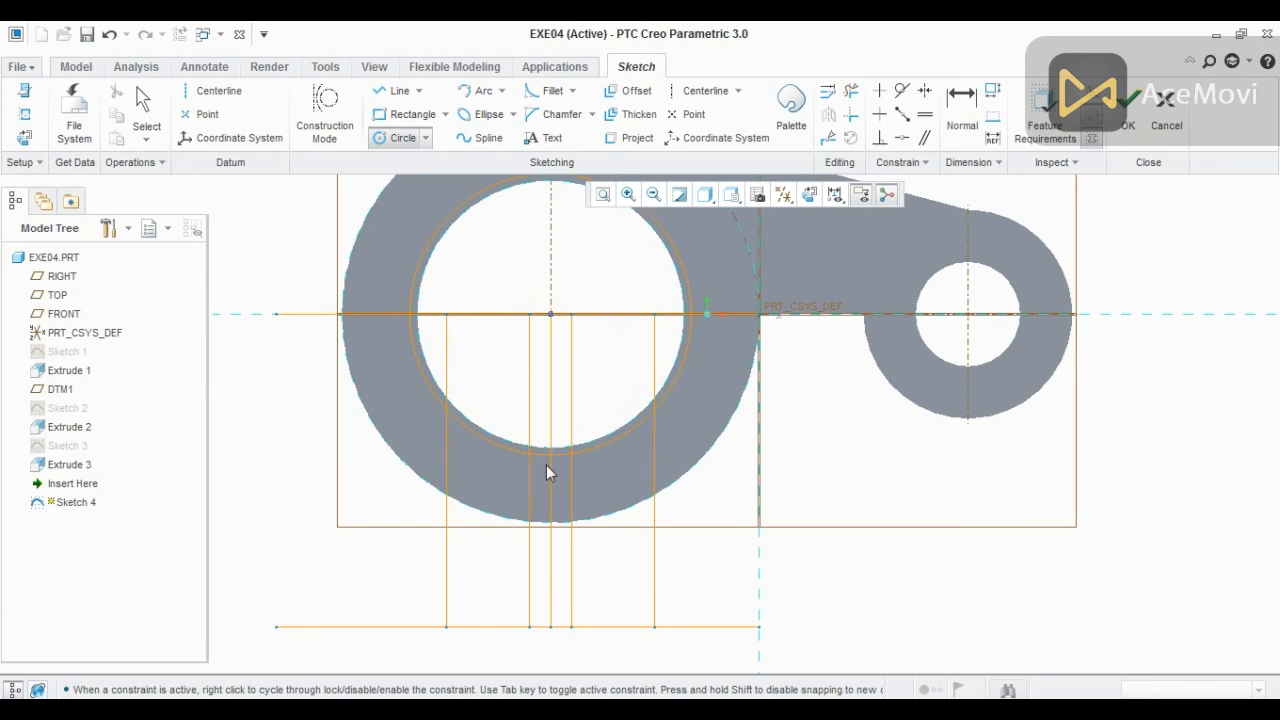
pyautogui.click(543, 529)
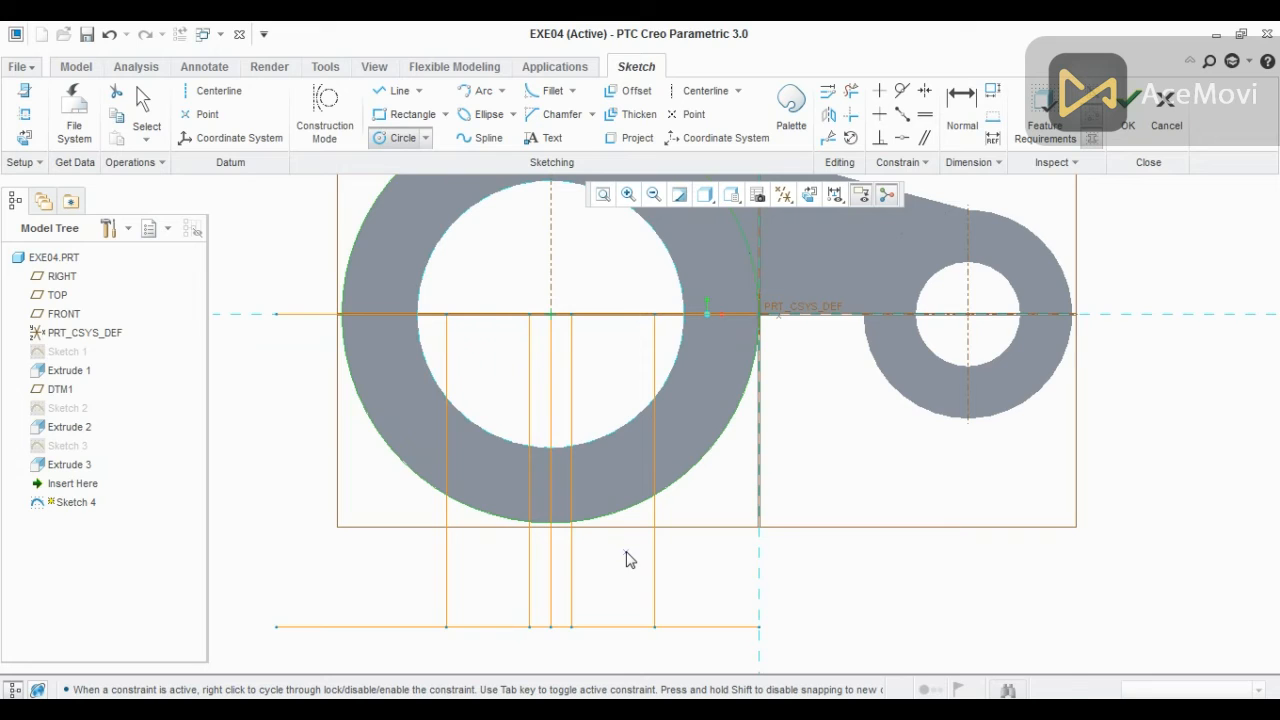
pyautogui.middleClick(625, 559)
pyautogui.scroll(-1, 625, 559)
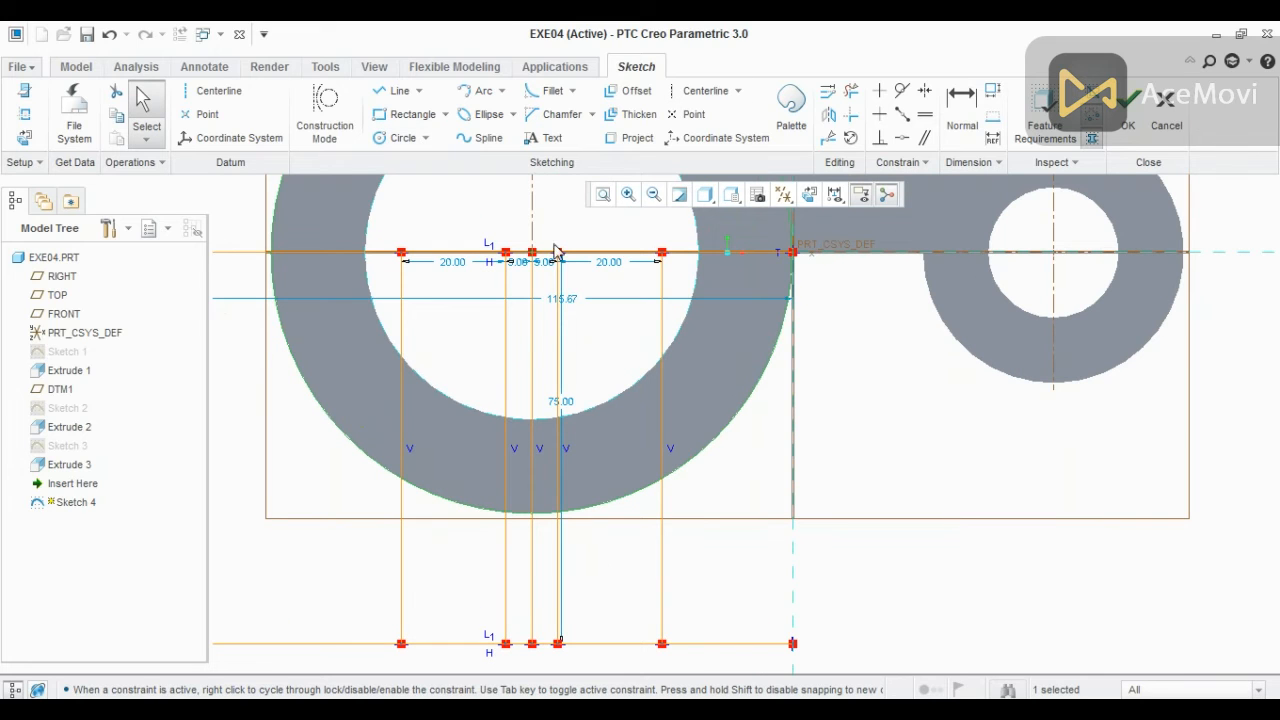
# - Delete the central vertical line and corner-trim the lower horizontal line to the right lug's inner and outer vertical lines
pyautogui.click(533, 313)
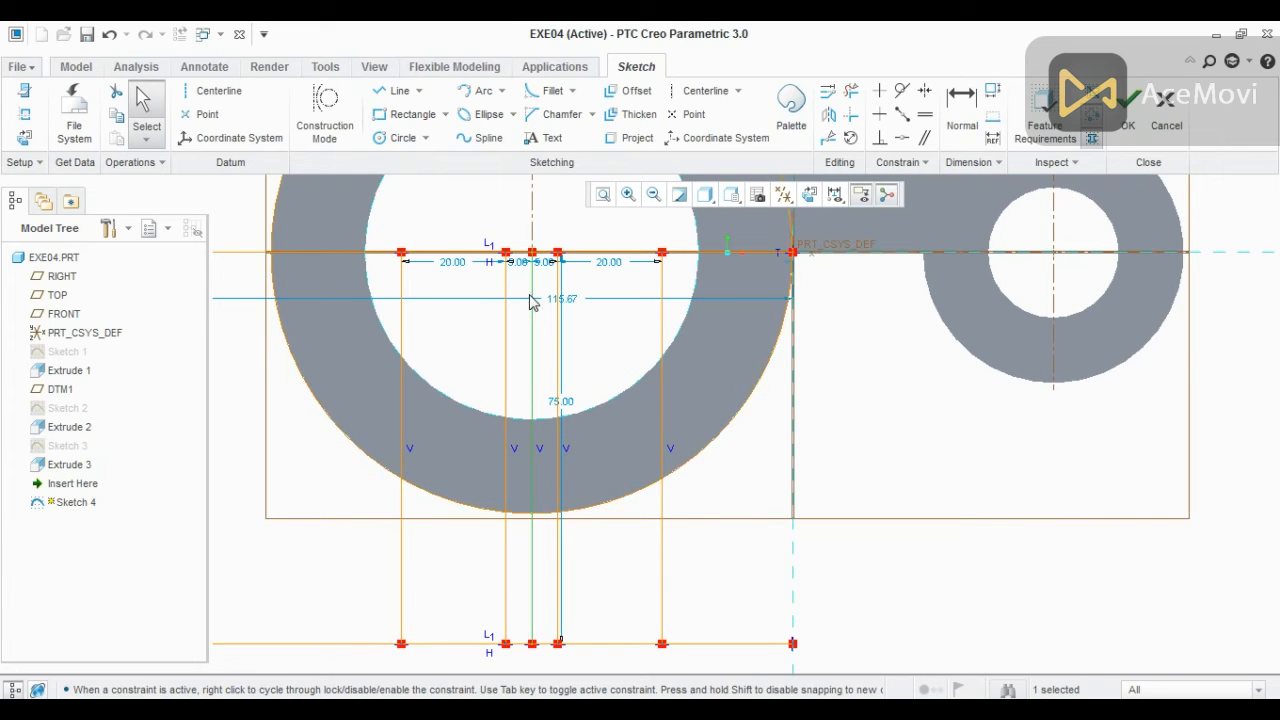
pyautogui.press('Delete')
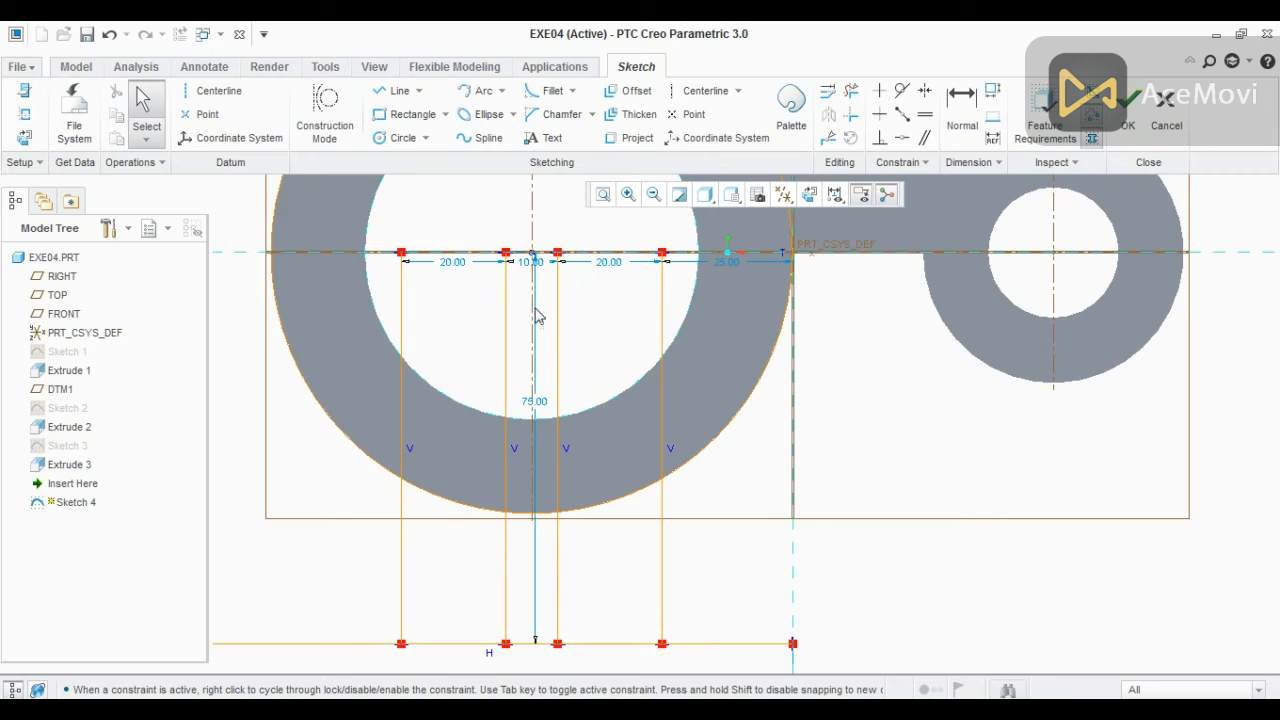
pyautogui.scroll(1, 537, 316)
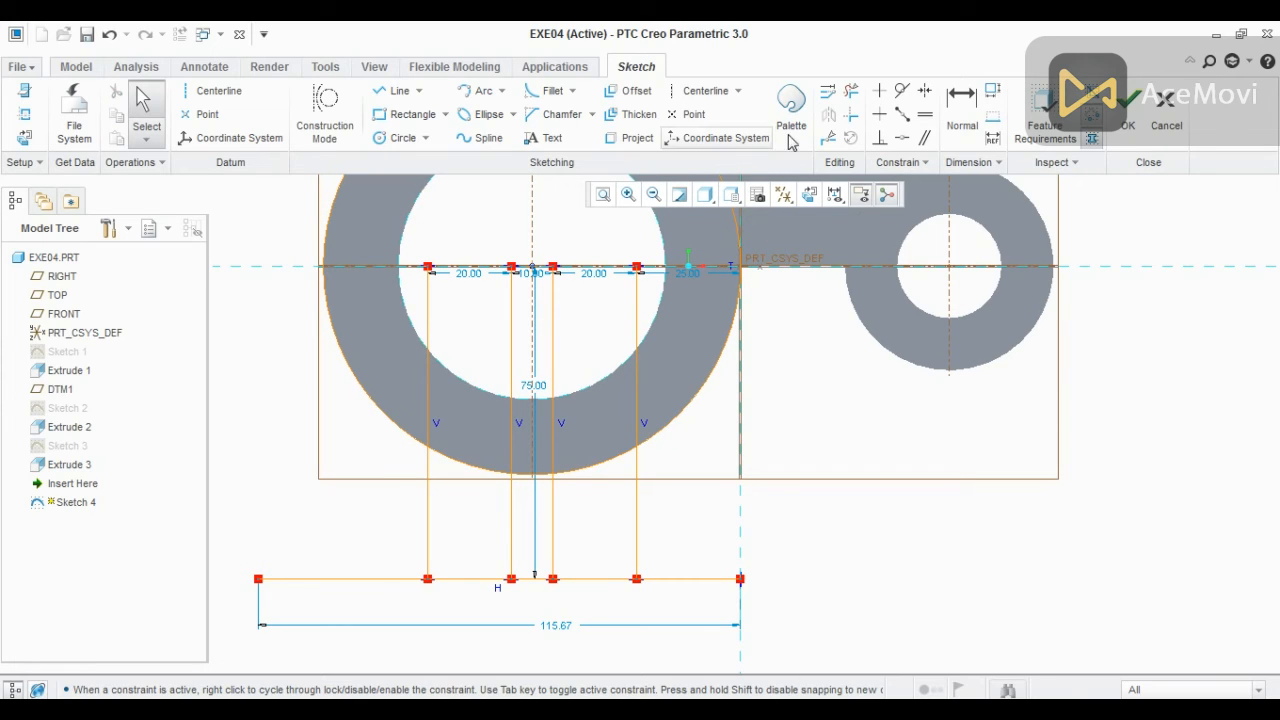
pyautogui.click(851, 114)
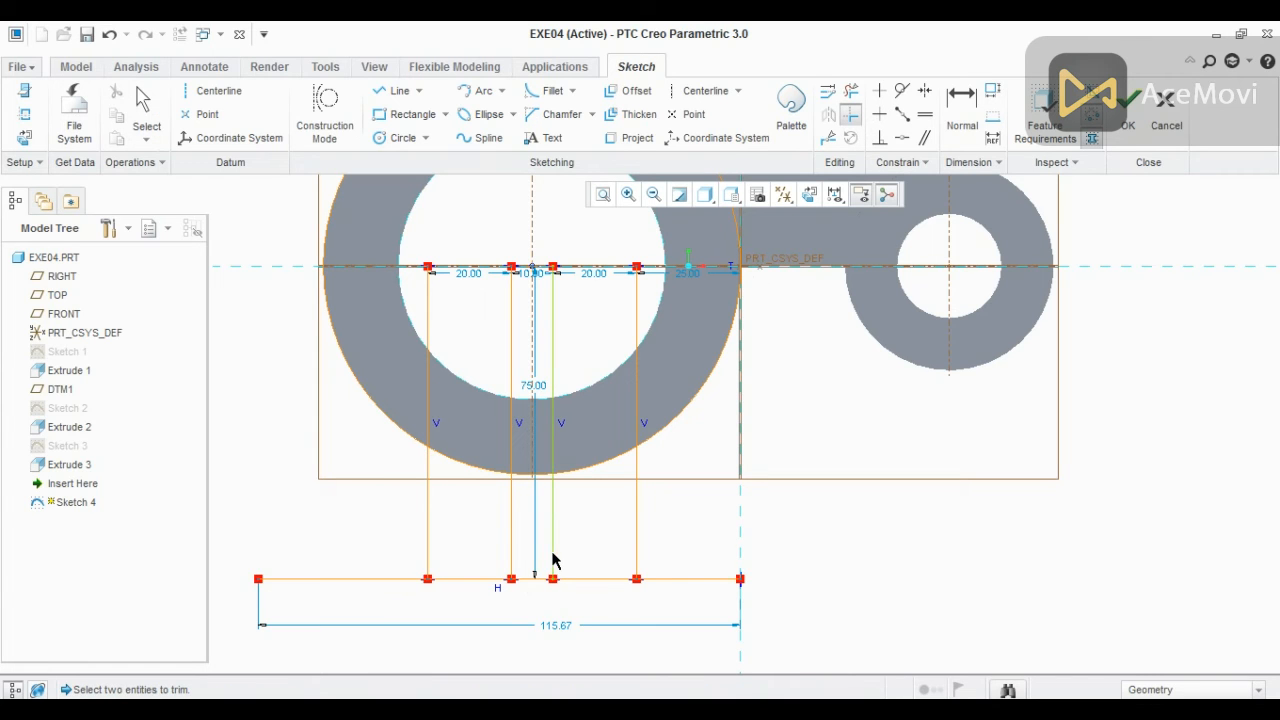
pyautogui.click(553, 578)
pyautogui.click(570, 579)
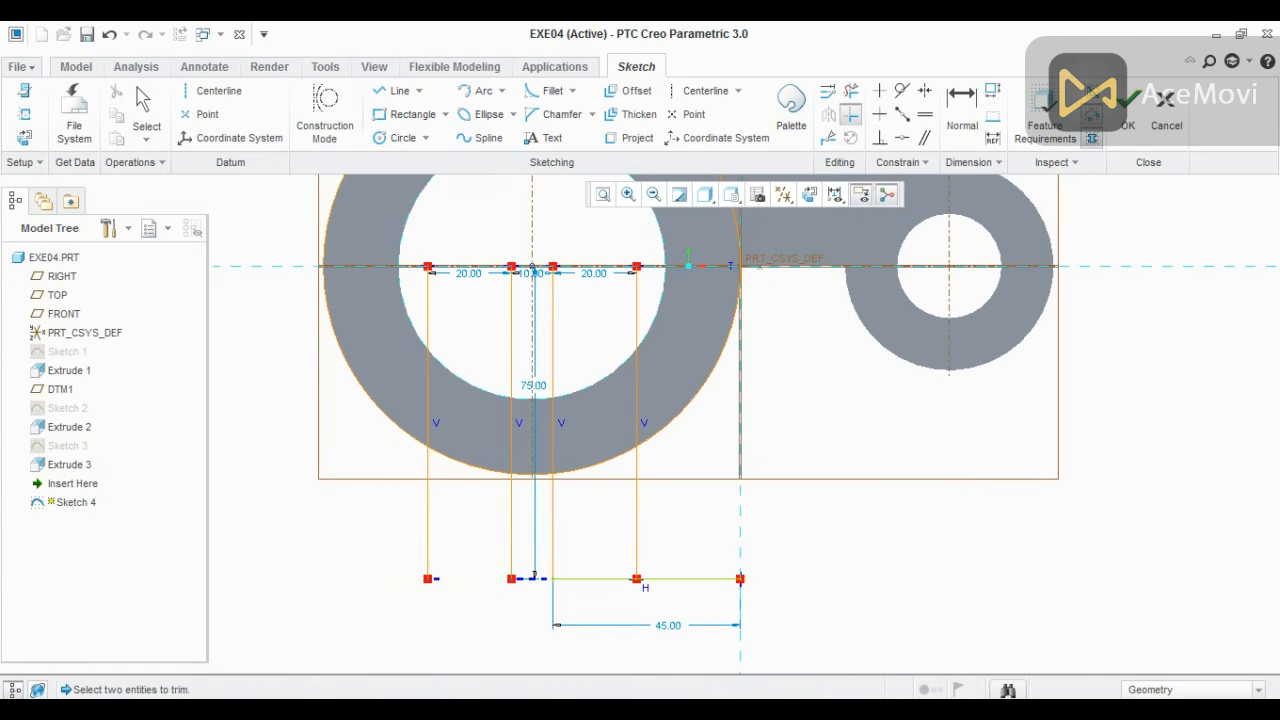
pyautogui.click(616, 579)
pyautogui.click(637, 565)
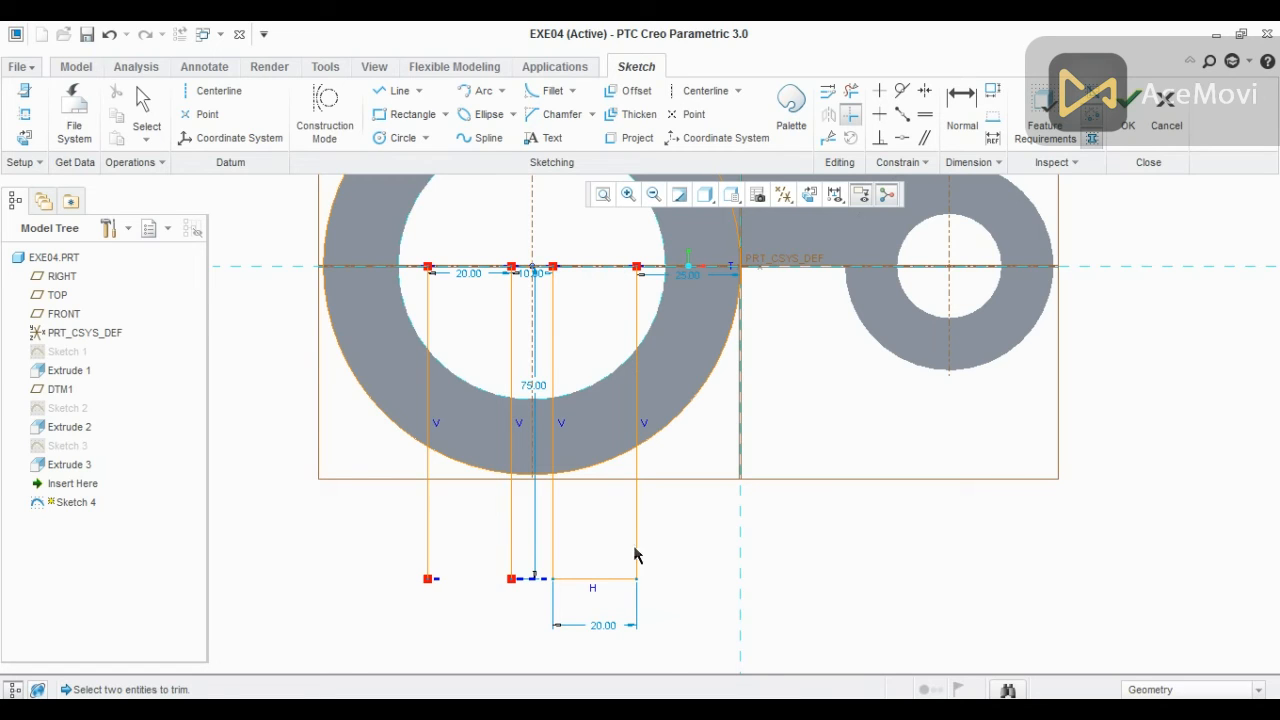
# - Try to corner-trim the right lug's inner vertical line against the large circle
pyautogui.click(554, 494)
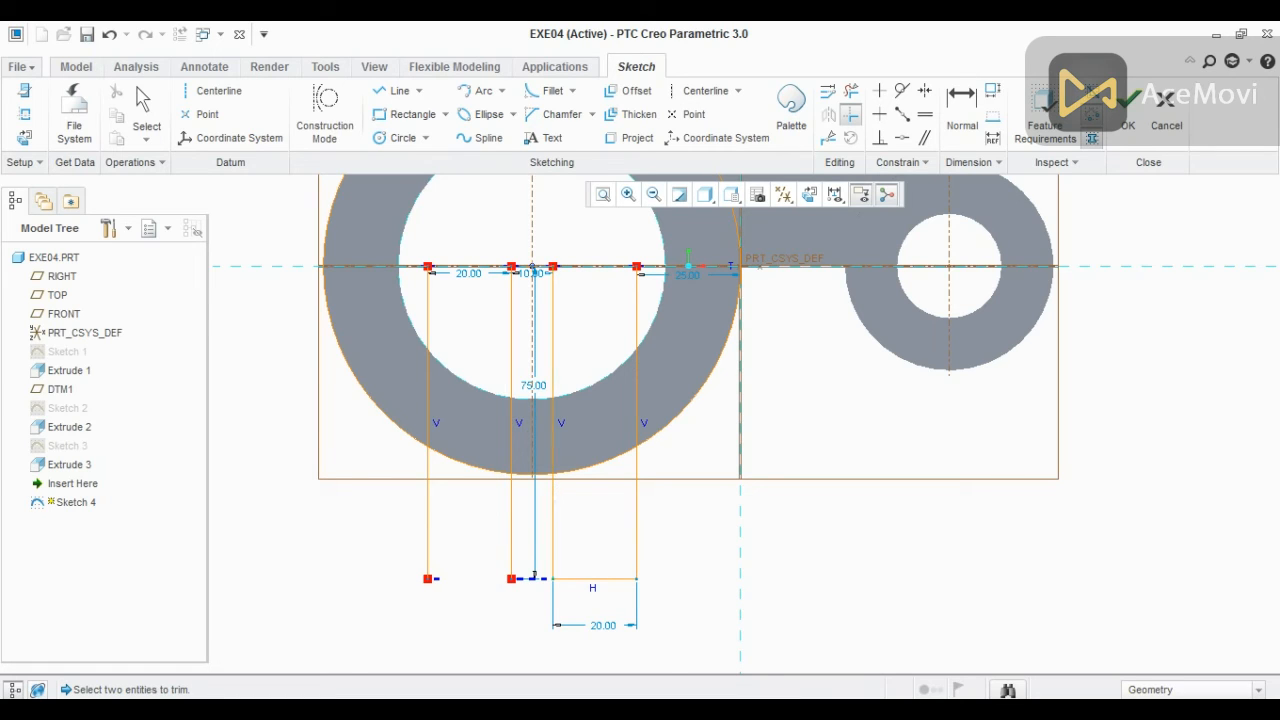
pyautogui.click(581, 473)
pyautogui.middleClick(620, 508)
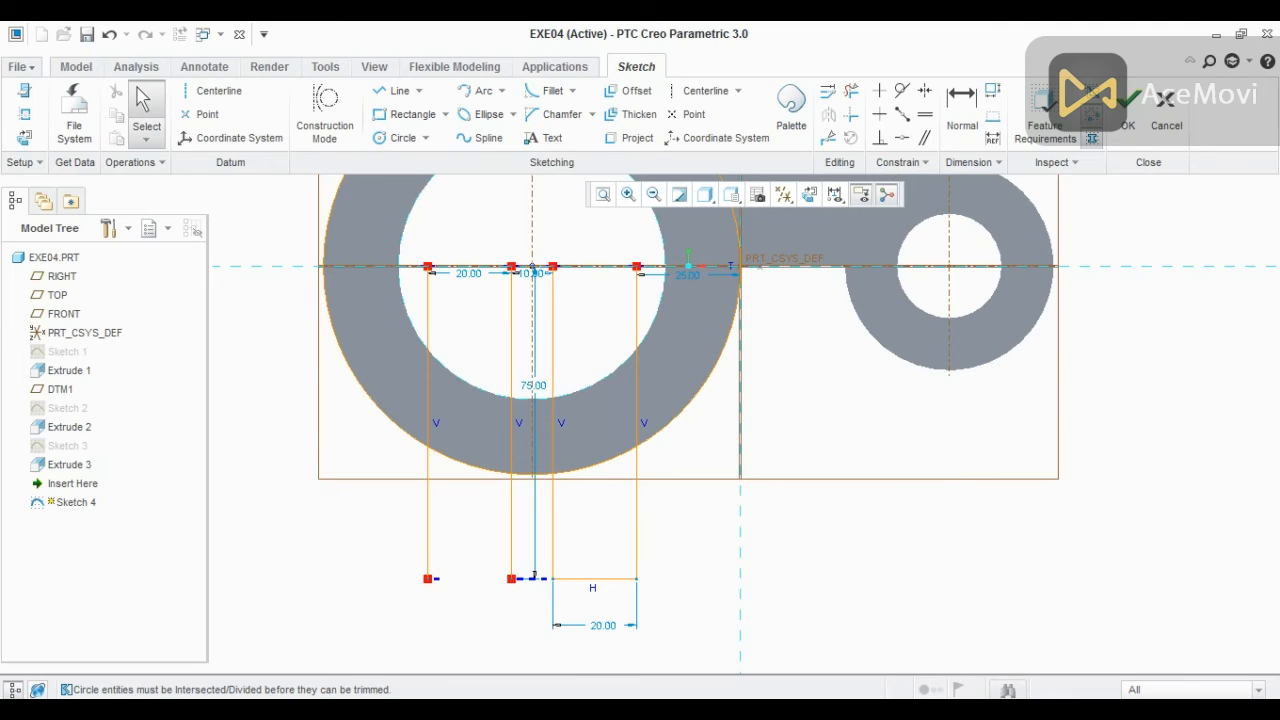
# - Trim away the vertical line portions inside the large circle and the short arc between the two lugs
pyautogui.click(851, 90)
pyautogui.moveTo(646, 368)
pyautogui.mouseDown()
pyautogui.moveTo(430, 408)
pyautogui.moveTo(396, 373)
pyautogui.mouseUp()
pyautogui.moveTo(656, 300); pyautogui.dragTo(393, 298)
pyautogui.click(552, 318)
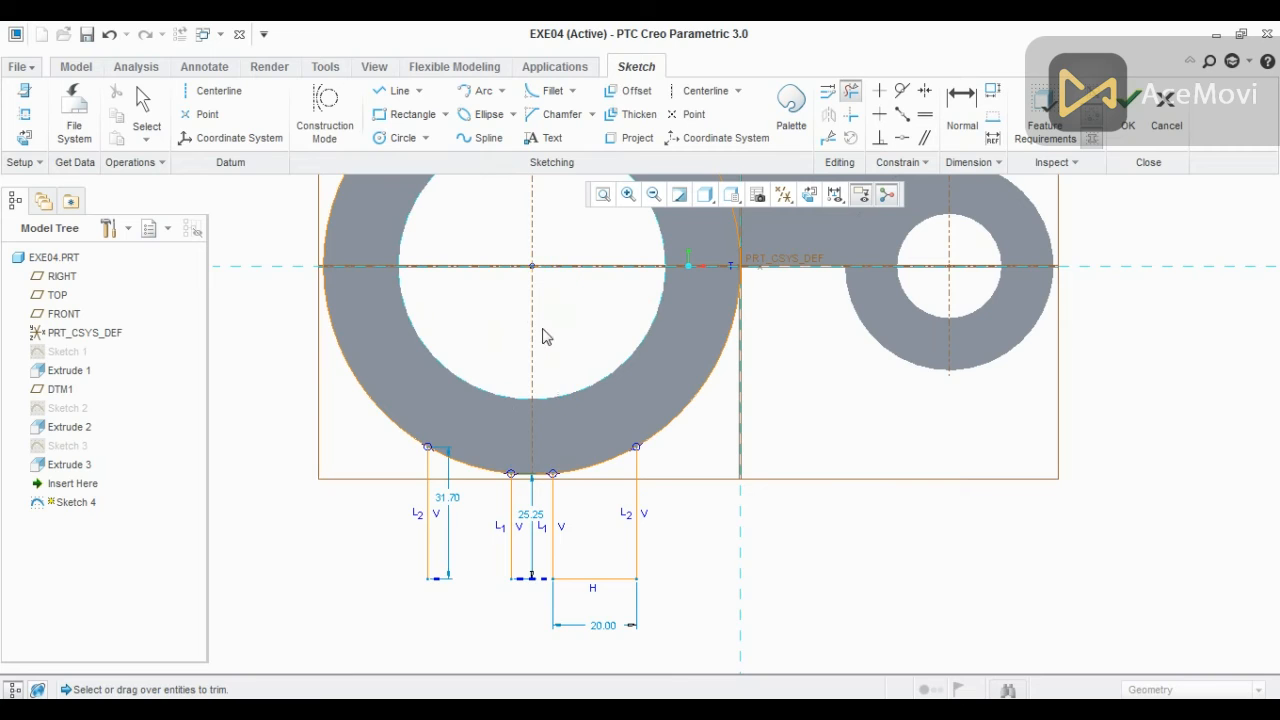
pyautogui.click(529, 477)
pyautogui.middleClick(706, 577)
# - Draw a horizontal line closing the bottom of the left lug between its two vertical sides
pyautogui.scroll(1, 706, 577)
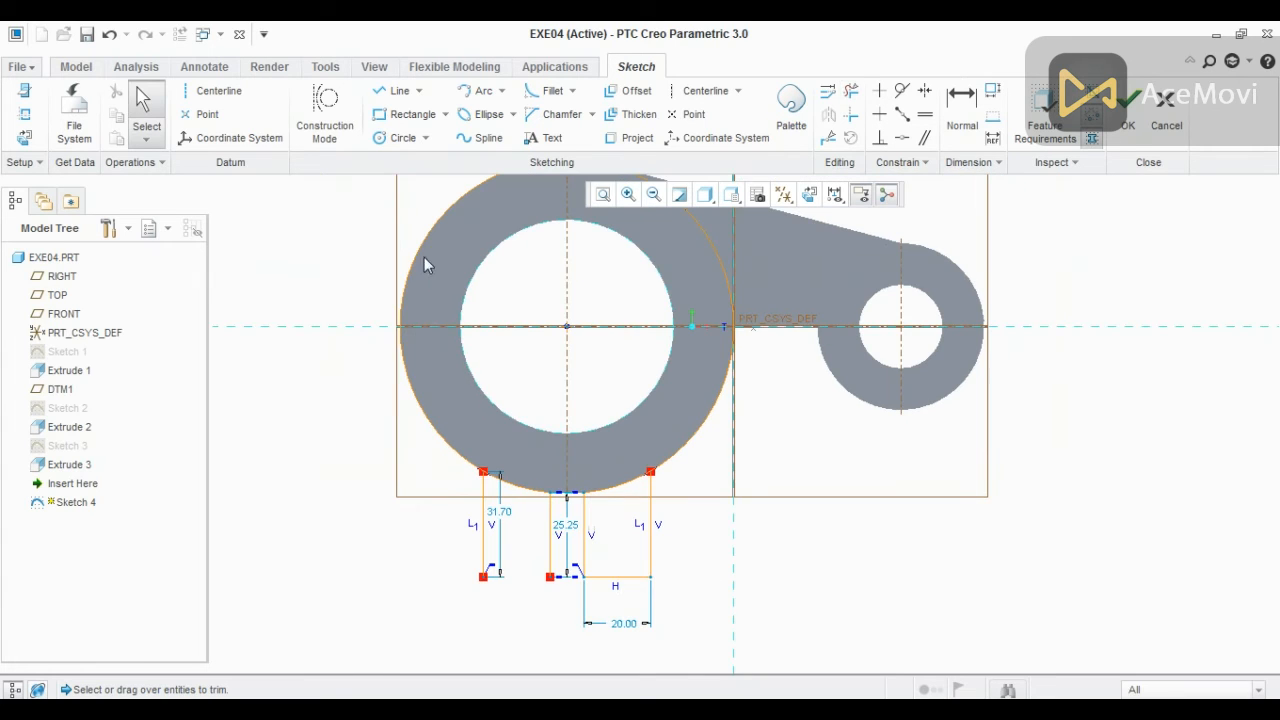
pyautogui.click(390, 91)
pyautogui.scroll(-2, 470, 610)
pyautogui.click(615, 487)
pyautogui.click(485, 486)
pyautogui.middleClick(407, 580)
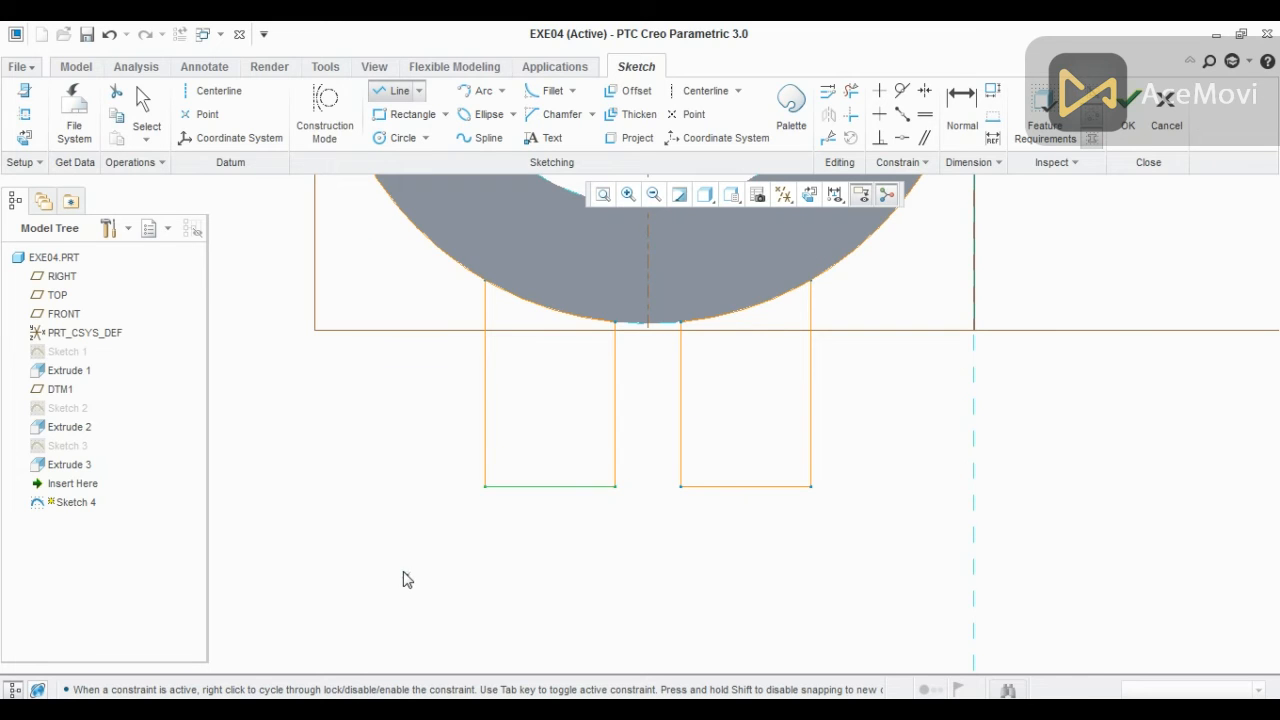
pyautogui.middleClick(407, 580)
# - Trim the large circle's arc beyond the right lug's outer edge to close the right lug profile
pyautogui.scroll(3, 405, 583)
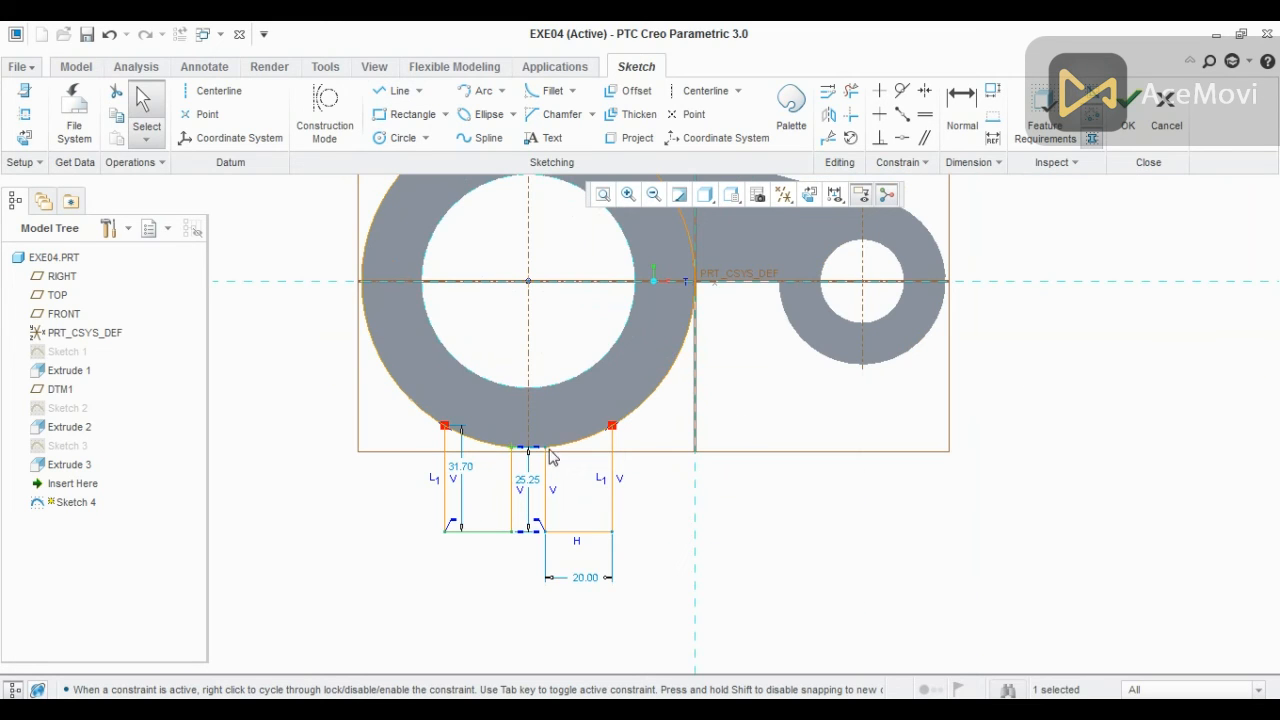
pyautogui.scroll(-2, 549, 457)
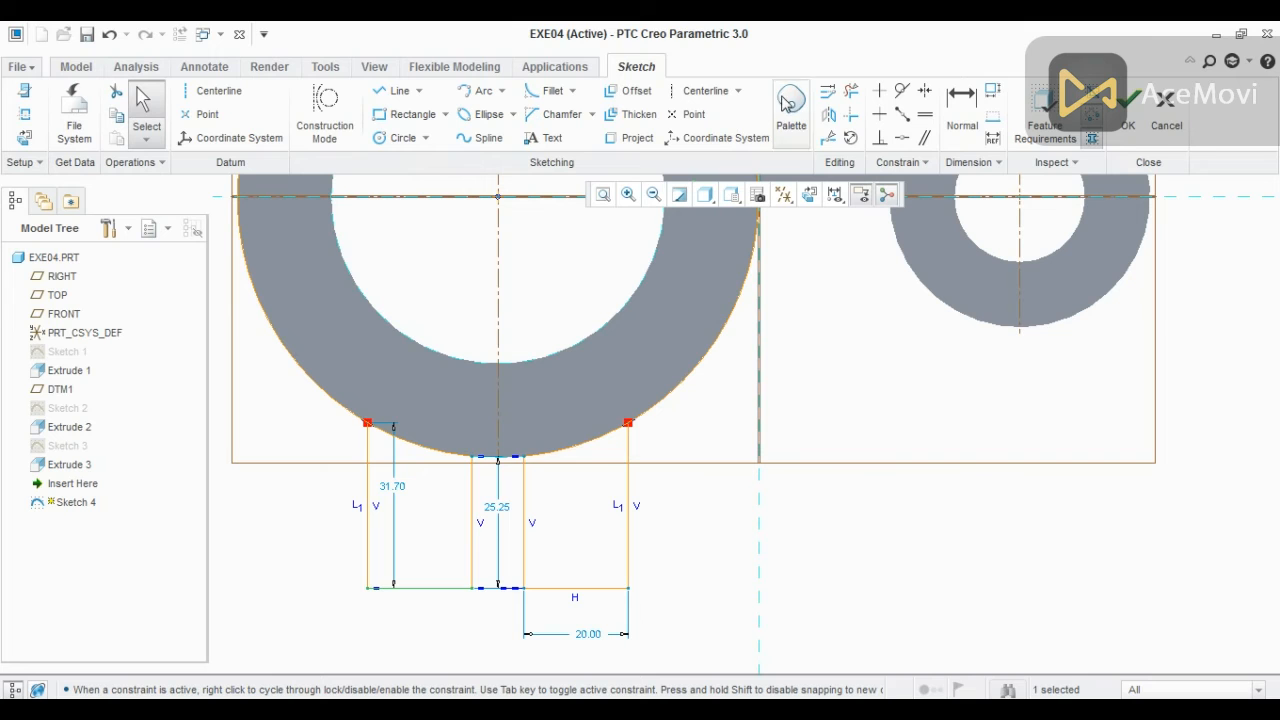
pyautogui.click(851, 91)
pyautogui.moveTo(707, 425); pyautogui.dragTo(714, 471)
pyautogui.scroll(1, 711, 513)
pyautogui.scroll(1, 708, 518)
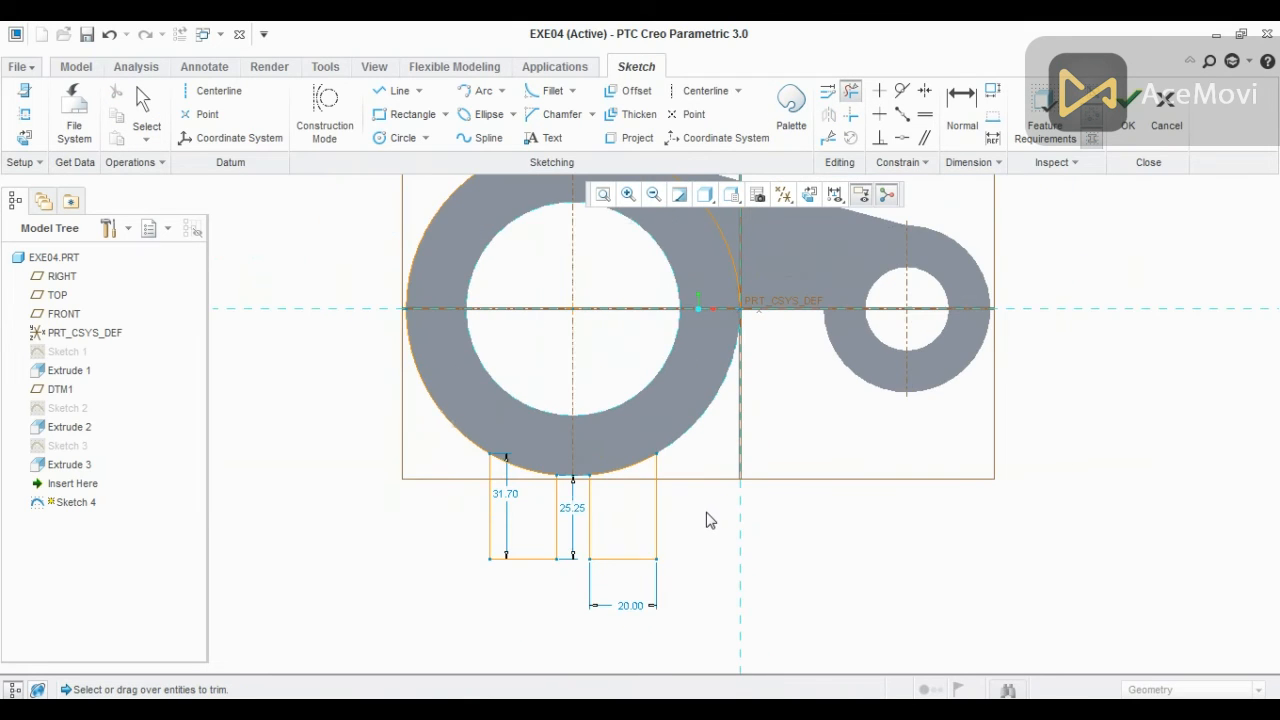
pyautogui.middleClick(709, 520)
pyautogui.scroll(-2, 522, 466)
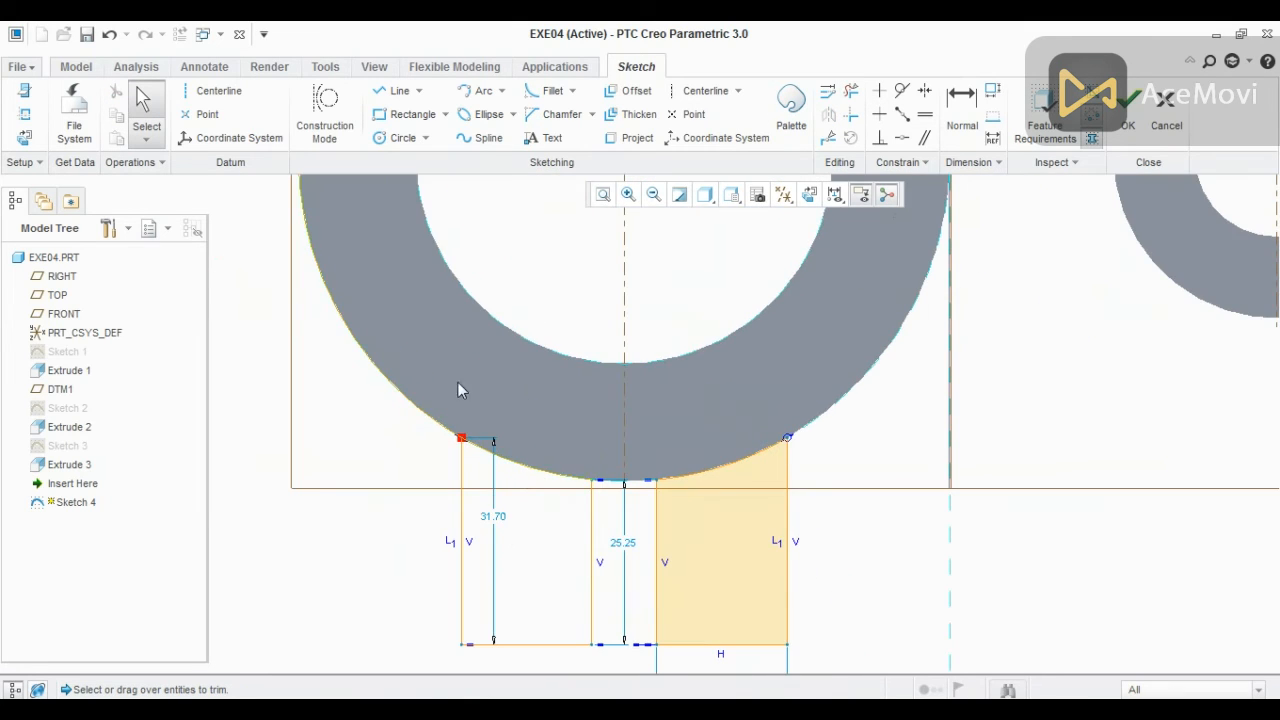
# - Remove the circle's remaining arcs outside the lug profiles and finish the sketch
pyautogui.click(856, 94)
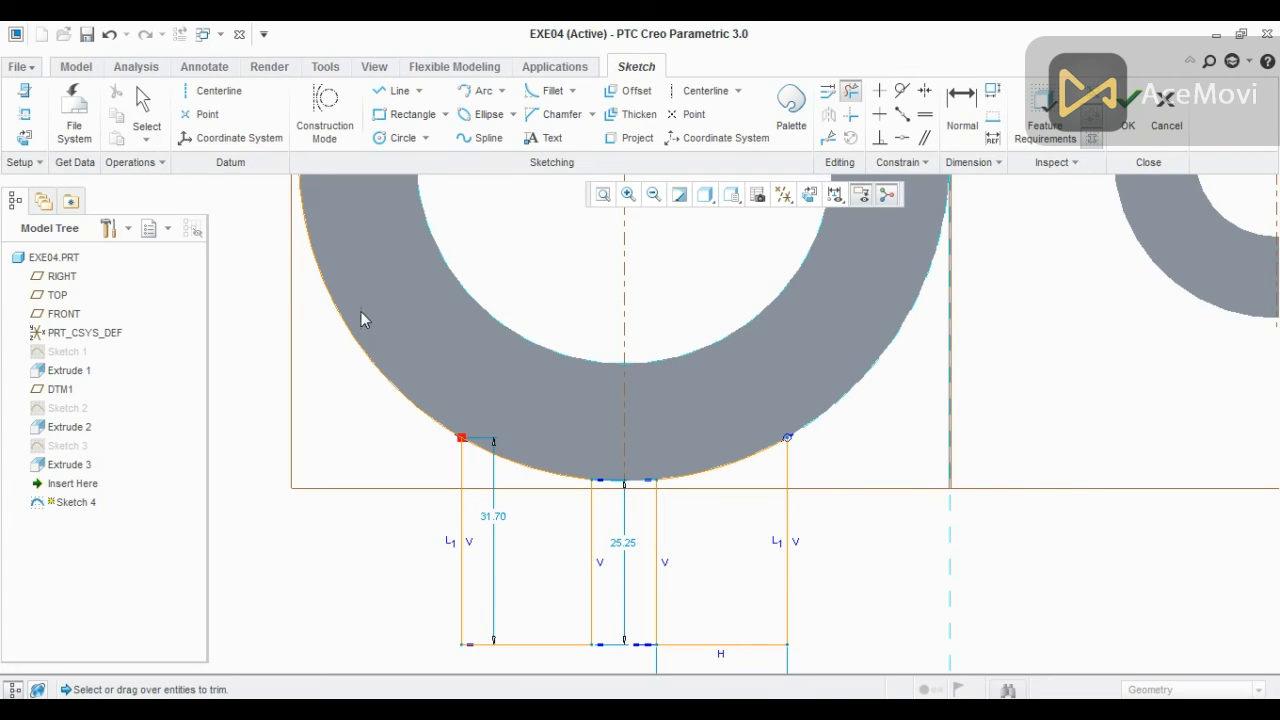
pyautogui.middleClick(398, 449)
pyautogui.scroll(1, 398, 449)
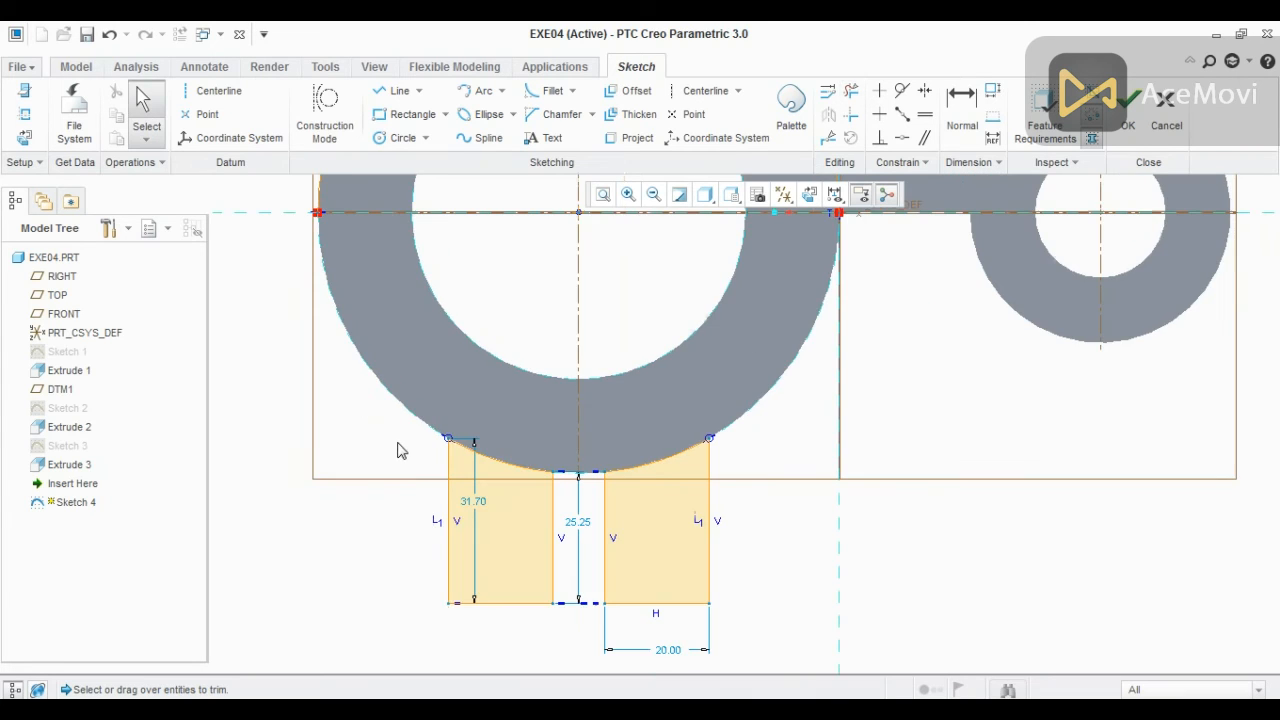
pyautogui.scroll(3, 412, 495)
pyautogui.click(382, 278)
pyautogui.press('Delete')
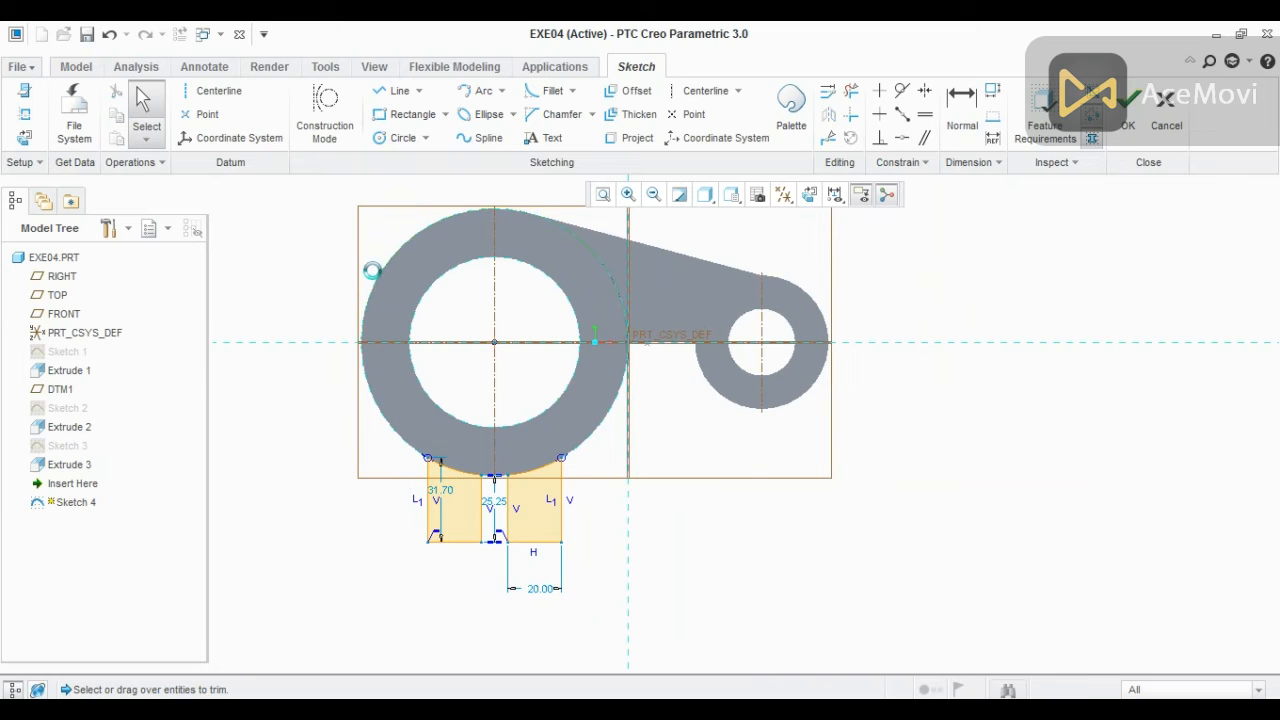
pyautogui.click(1131, 138)
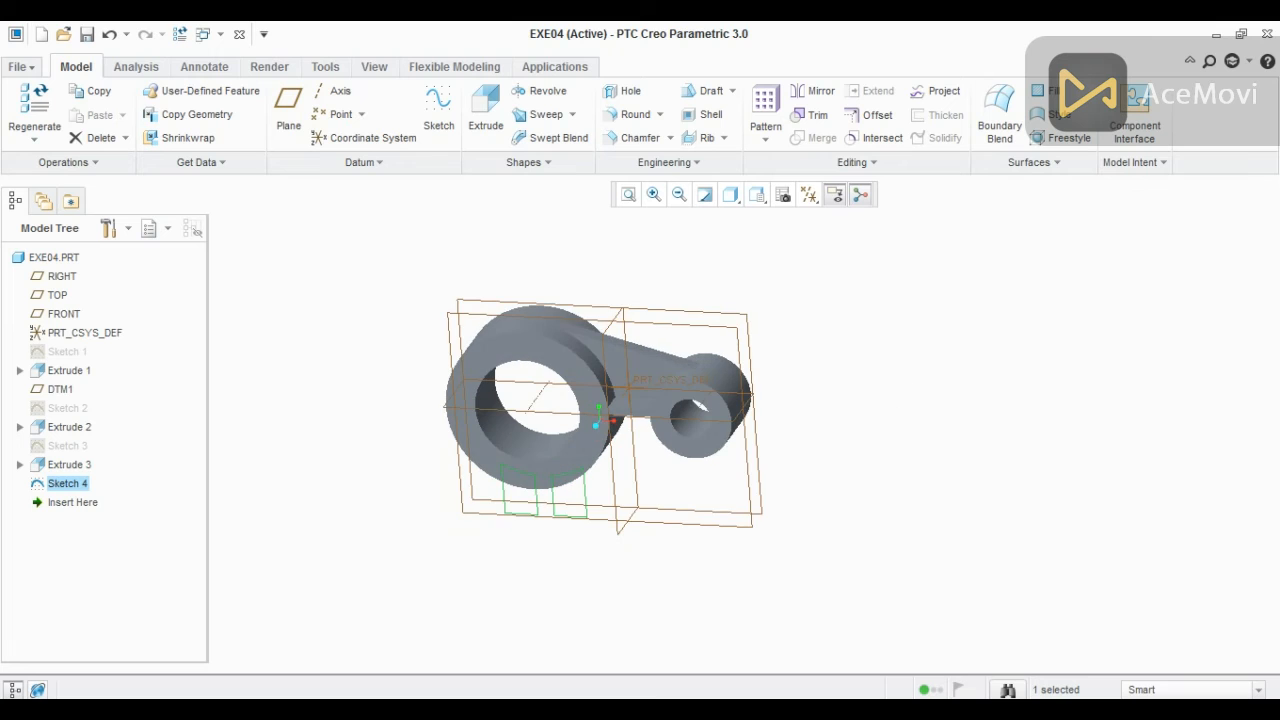
# - Extrude the two lug profiles symmetrically about the sketch plane to a total depth of 40 mm
pyautogui.click(478, 118)
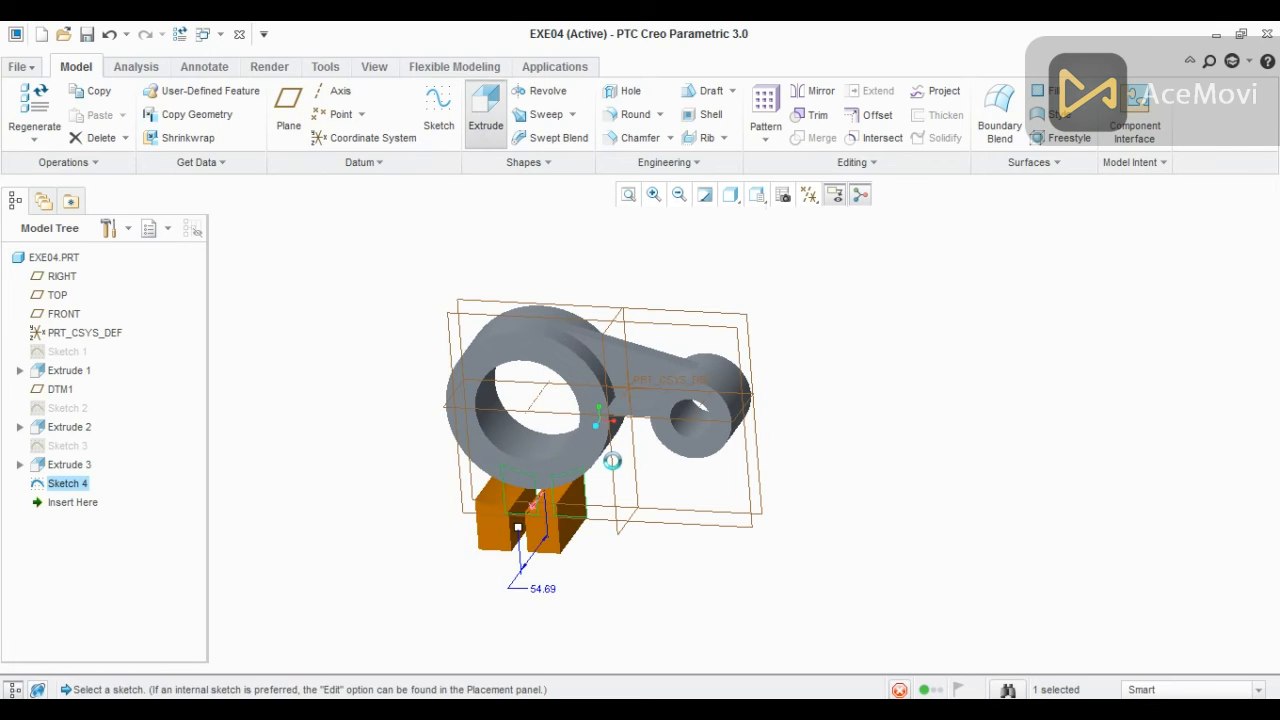
pyautogui.click(102, 116)
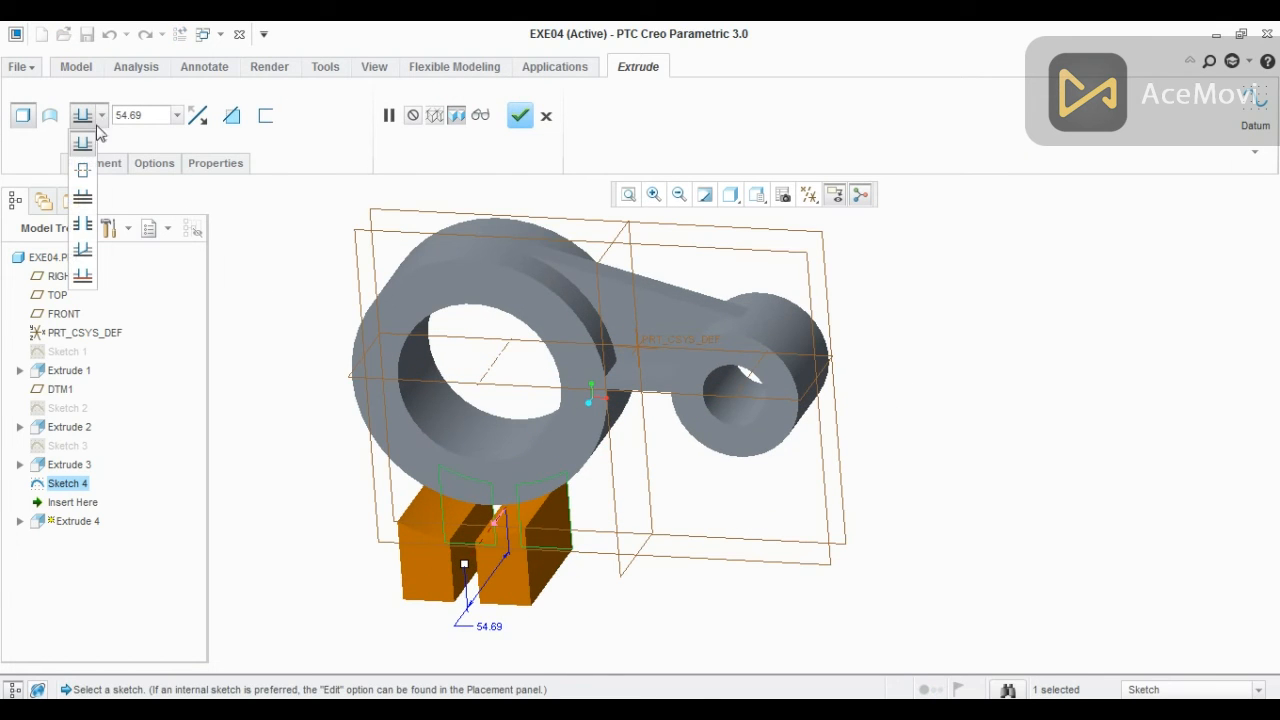
pyautogui.click(85, 170)
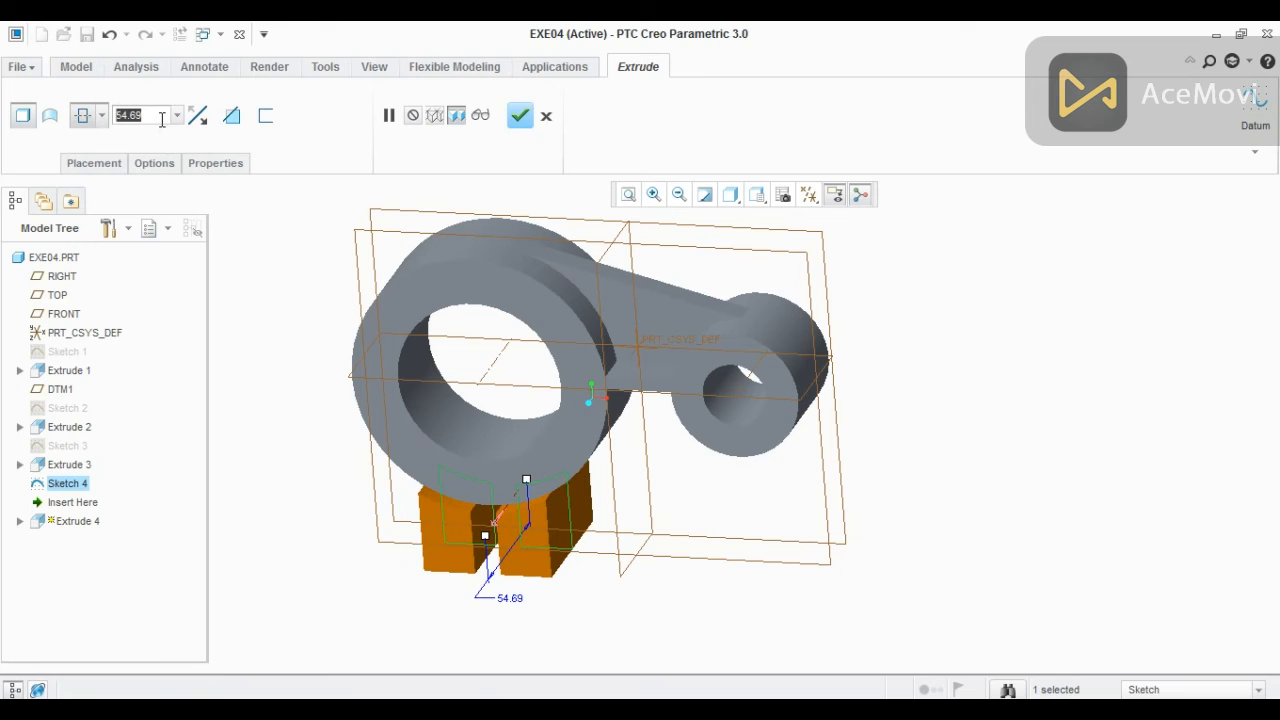
pyautogui.click(177, 115)
pyautogui.click(150, 130)
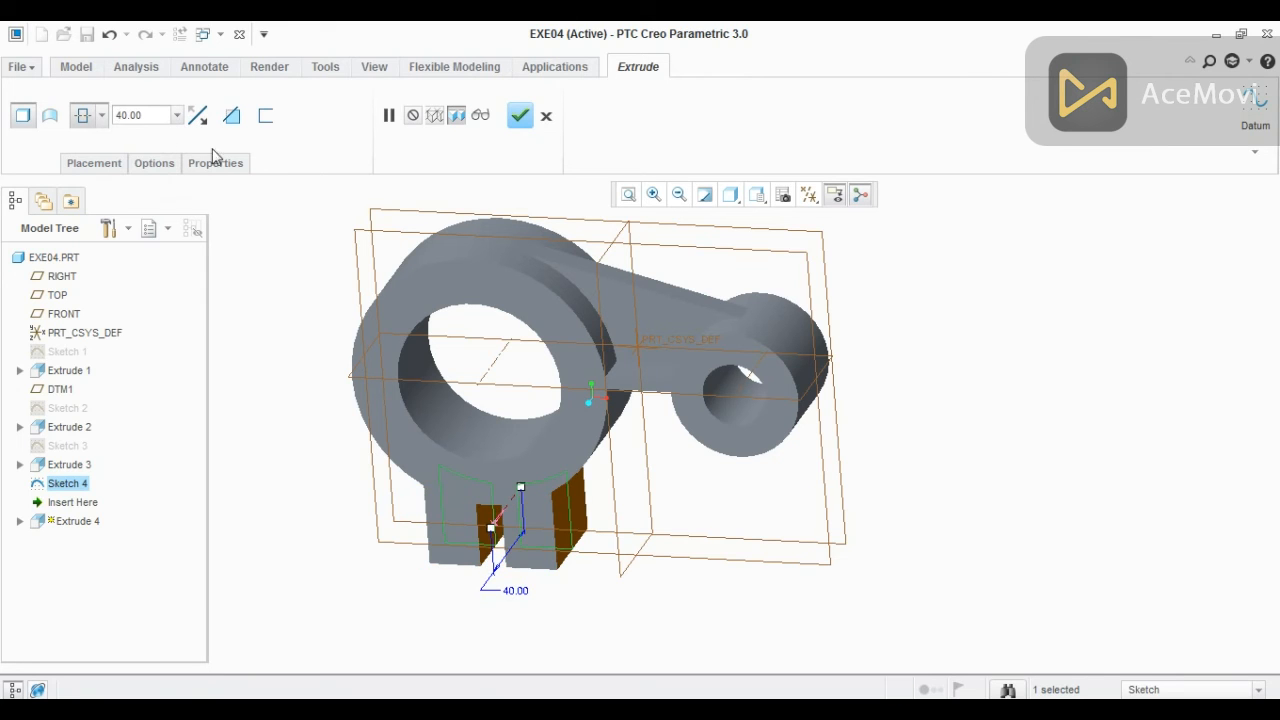
pyautogui.click(519, 116)
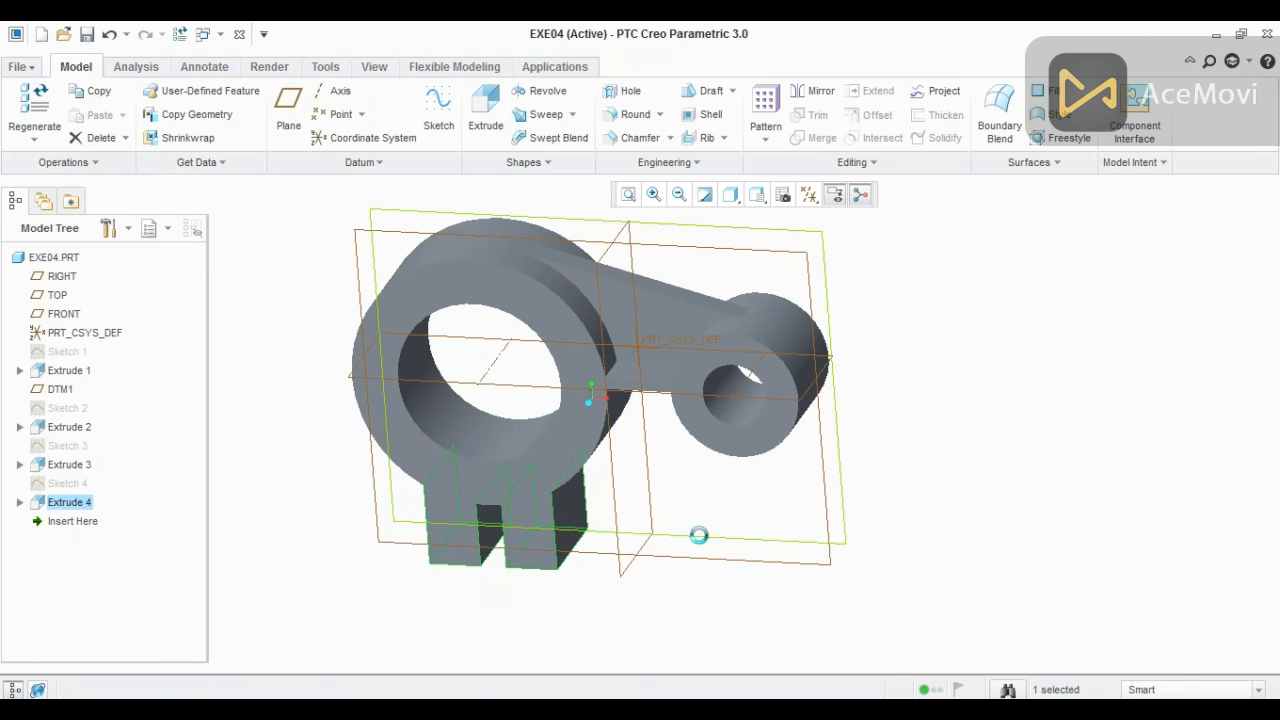
# - Start a new sketch on the FRONT plane and orient the view square to it
pyautogui.click(700, 530)
pyautogui.moveTo(694, 589); pyautogui.dragTo(715, 558, button='middle')
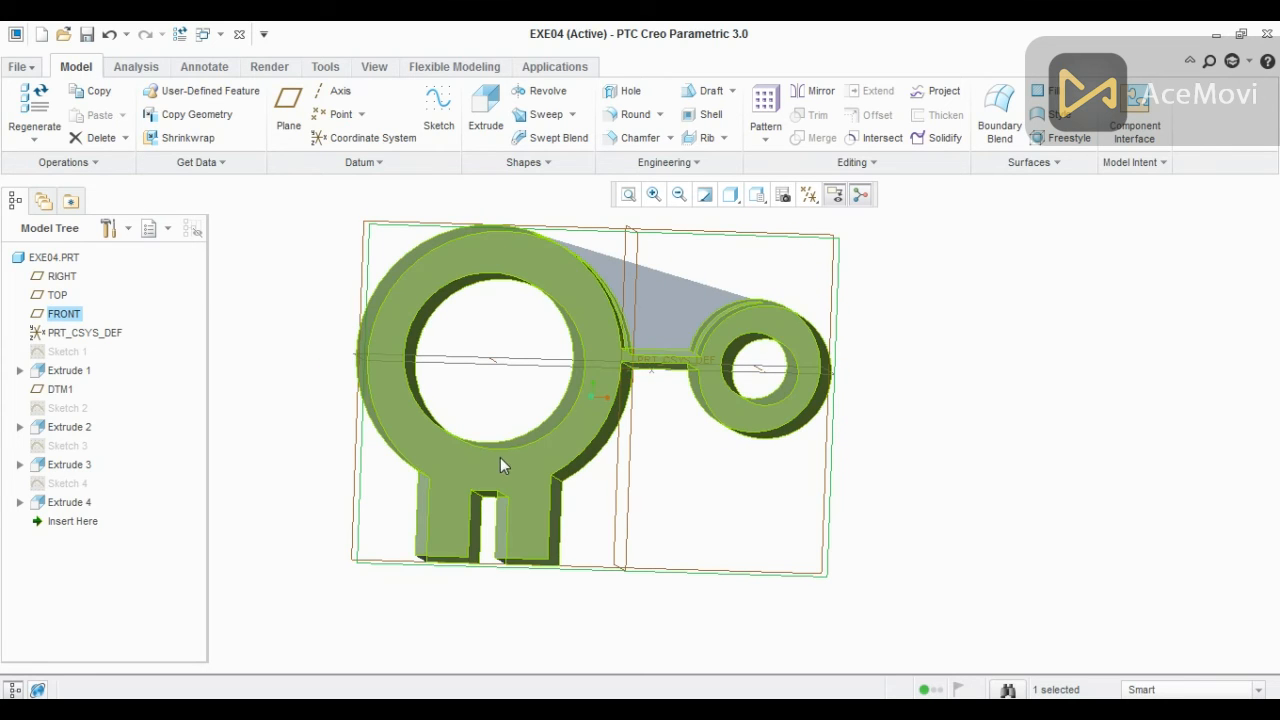
pyautogui.click(437, 108)
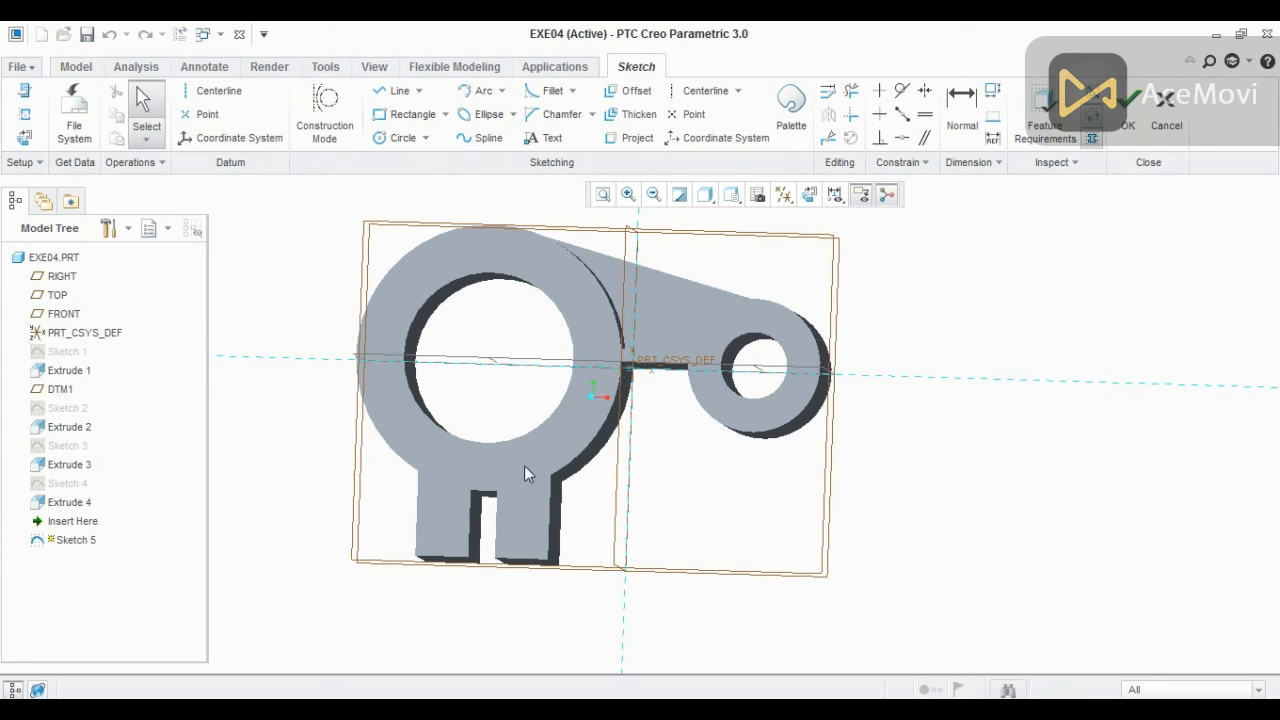
pyautogui.click(810, 196)
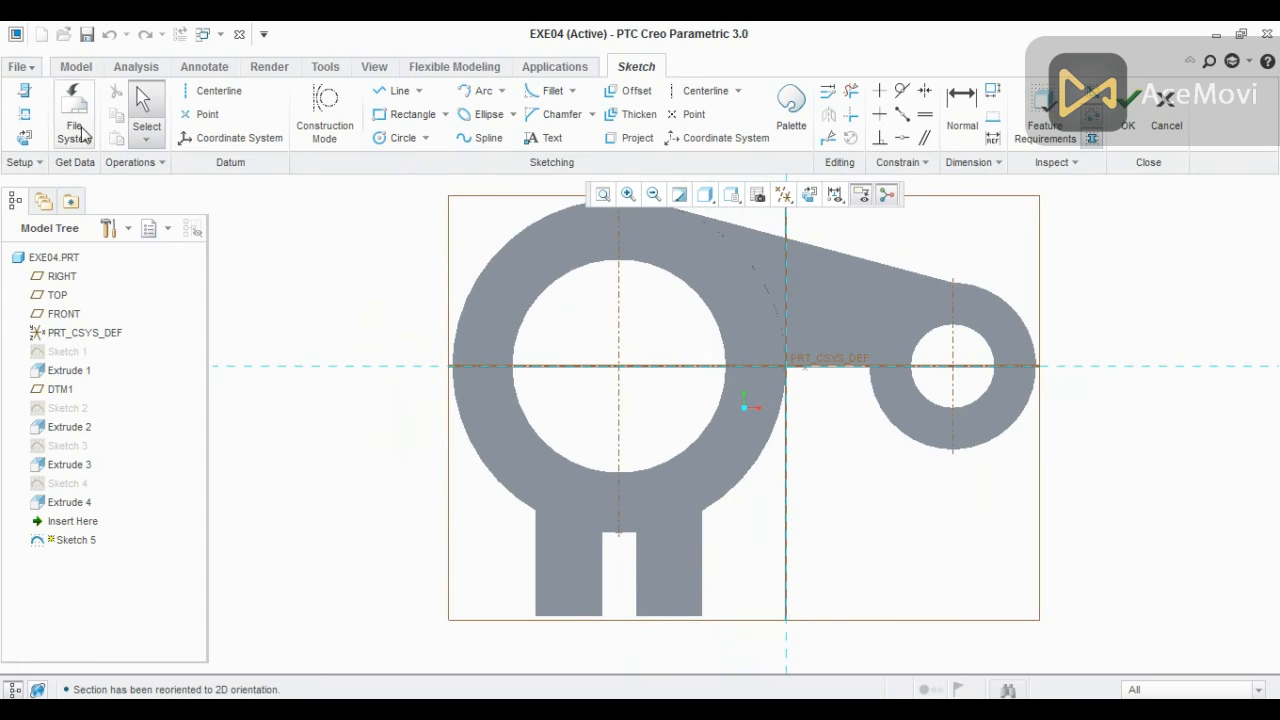
# - Add the inner side faces of both lugs and the large cylinder's outer surface as sketch references
pyautogui.click(24, 113)
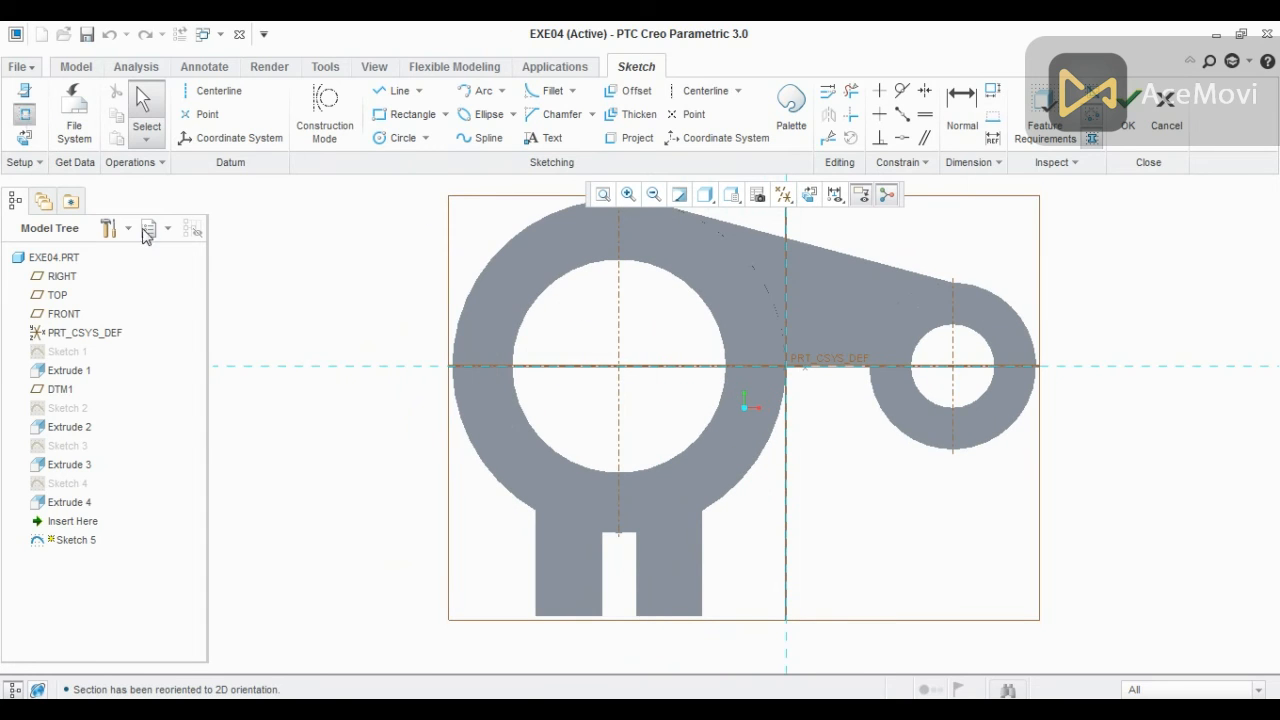
pyautogui.click(604, 550)
pyautogui.click(637, 552)
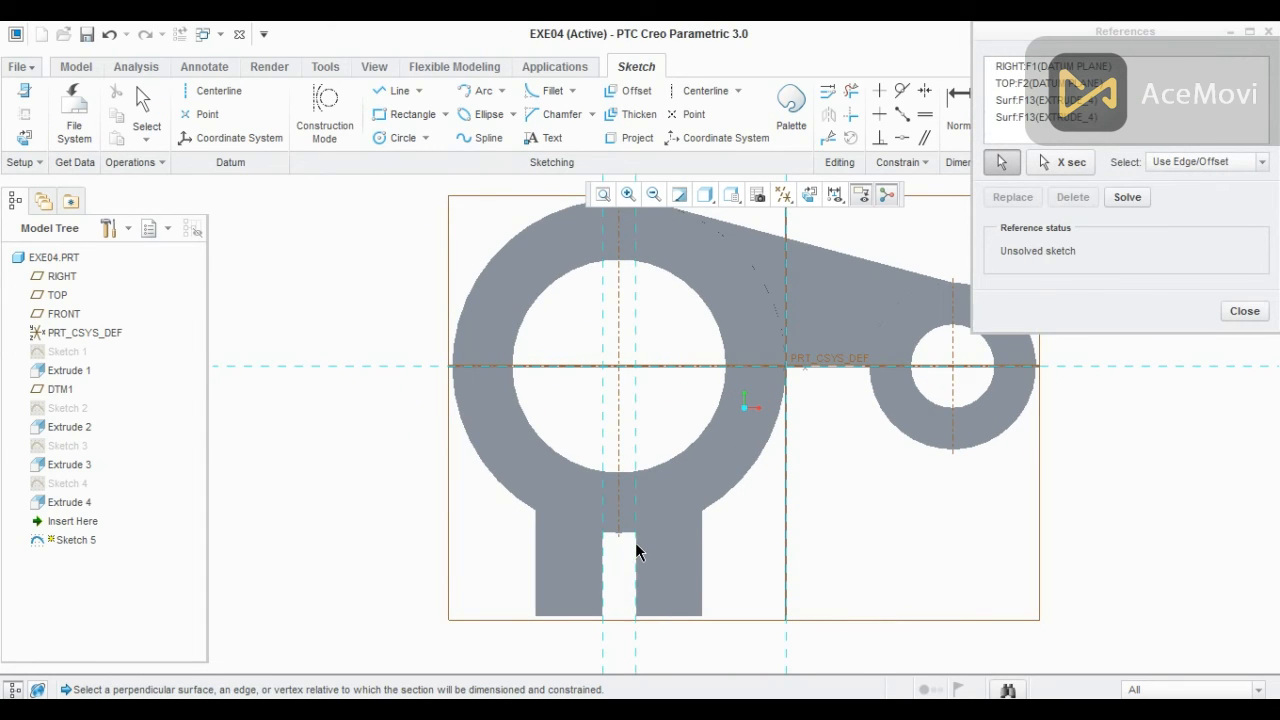
pyautogui.click(617, 528)
pyautogui.click(1243, 312)
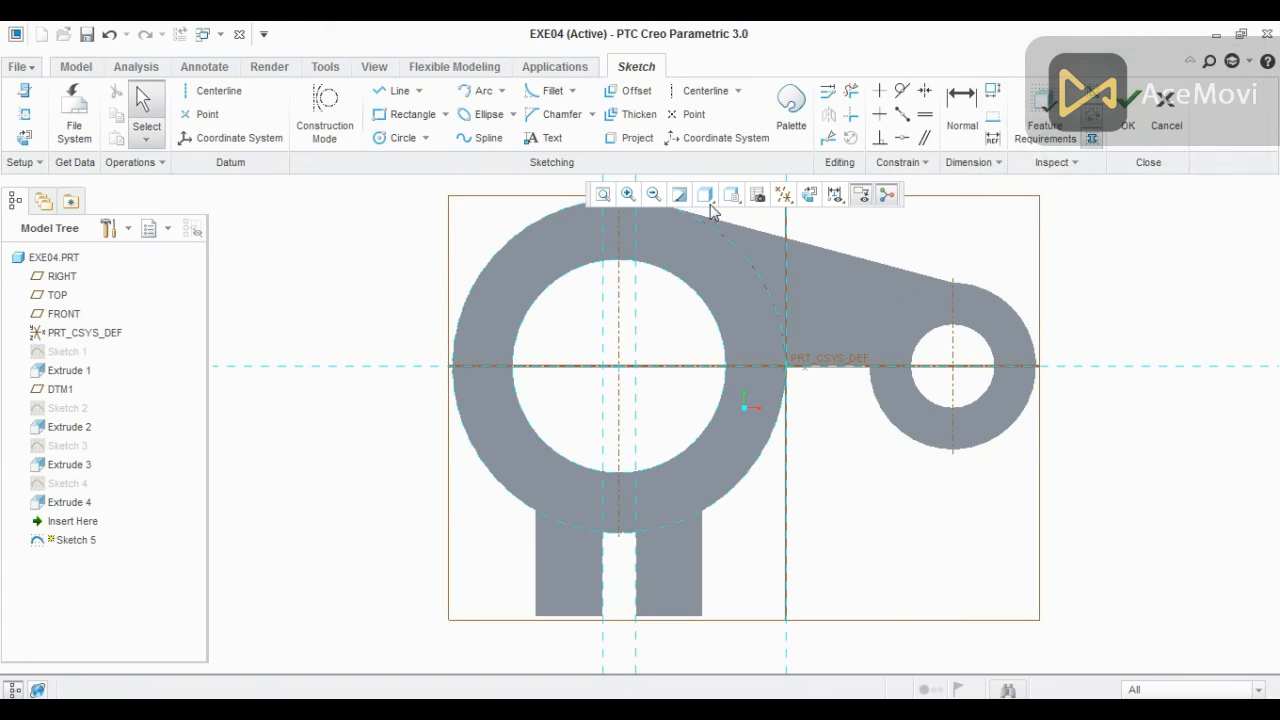
# - Draw two circles centred on the large bore, one on the bore edge and one on the cylinder's outer edge
pyautogui.click(397, 138)
pyautogui.click(619, 366)
pyautogui.click(635, 472)
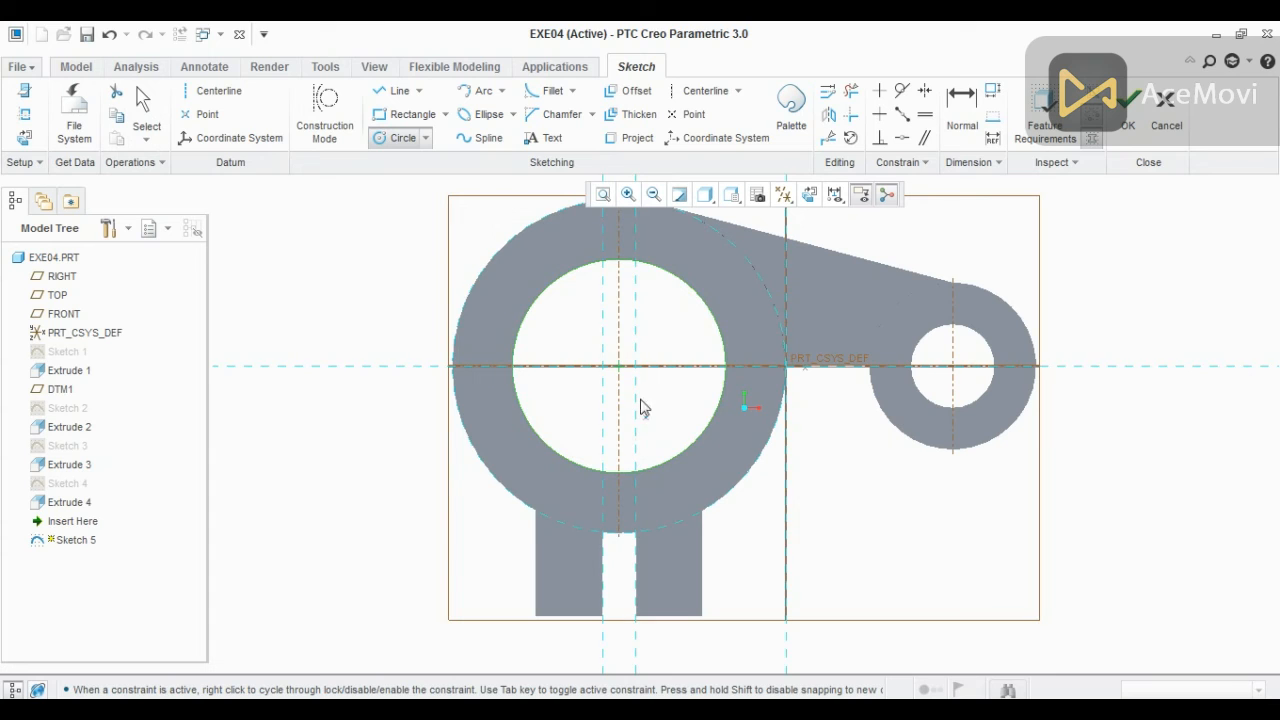
pyautogui.click(619, 366)
pyautogui.click(624, 533)
pyautogui.middleClick(737, 551)
# - Draw two vertical lines between the inner and outer circles, aligned with the side faces of the gap between the lugs
pyautogui.scroll(3, 634, 563)
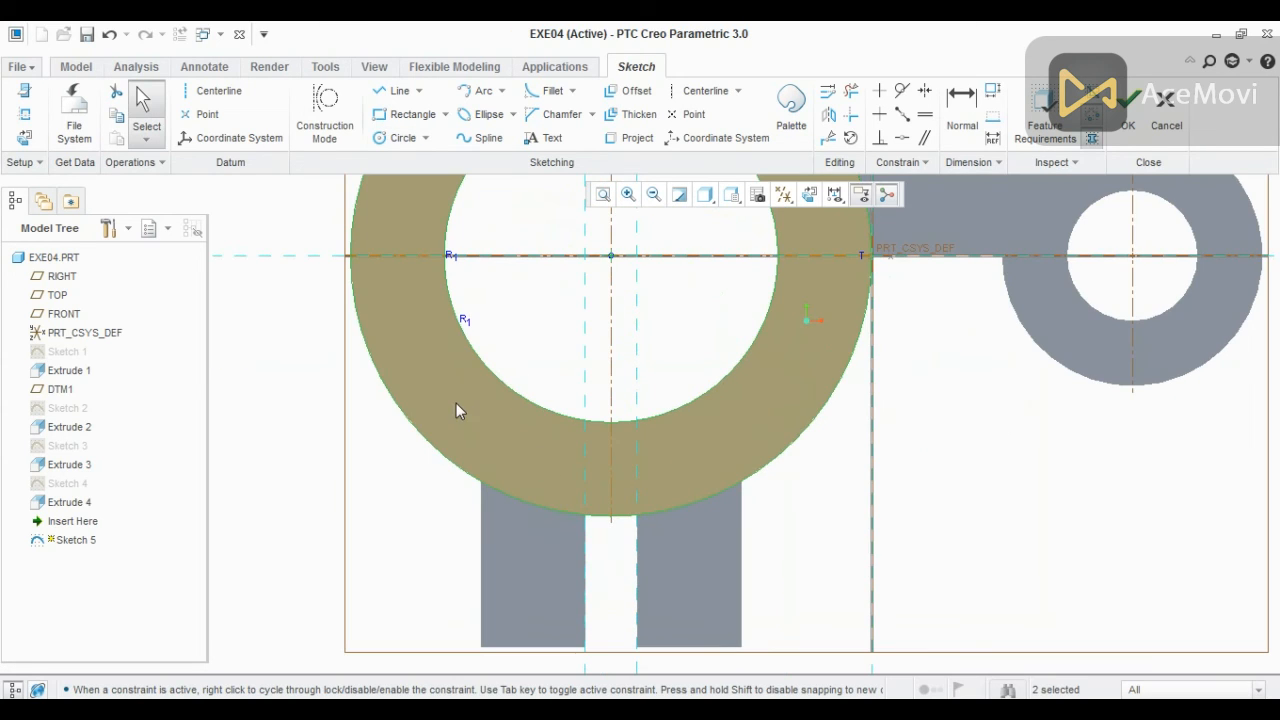
pyautogui.click(395, 90)
pyautogui.click(585, 516)
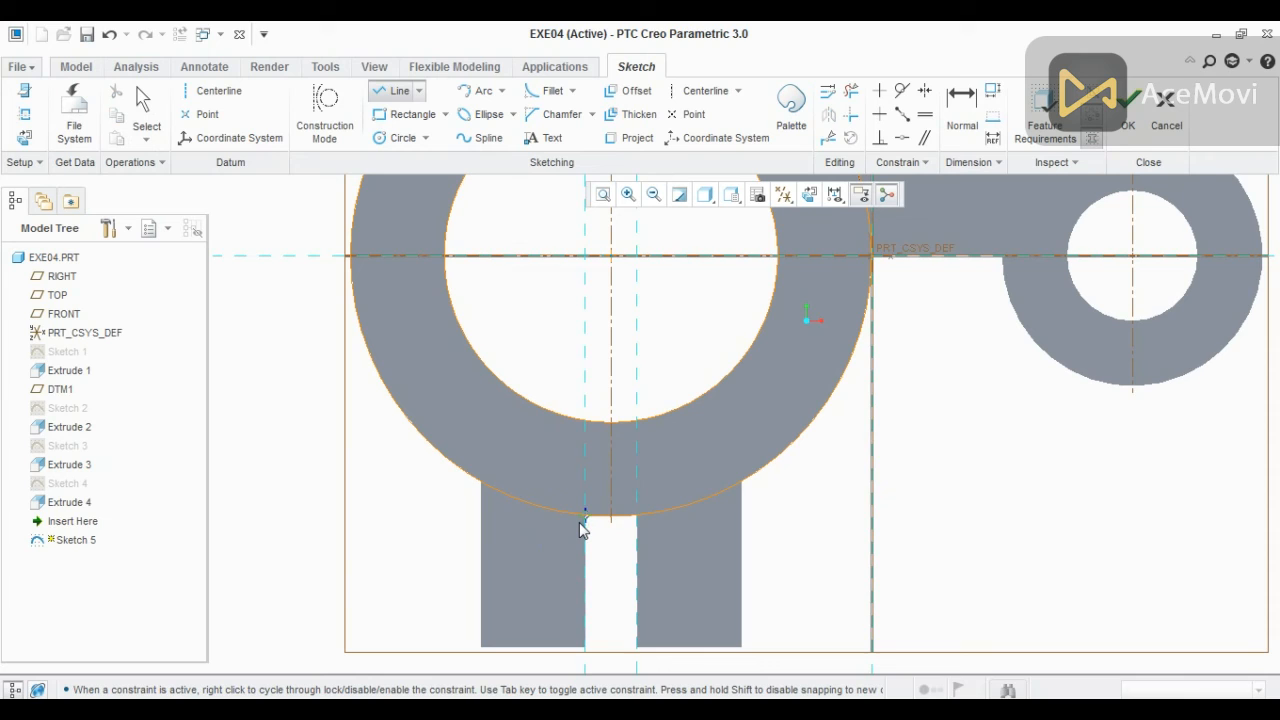
pyautogui.click(584, 423)
pyautogui.click(637, 422)
pyautogui.click(636, 516)
pyautogui.middleClick(627, 582)
pyautogui.middleClick(626, 581)
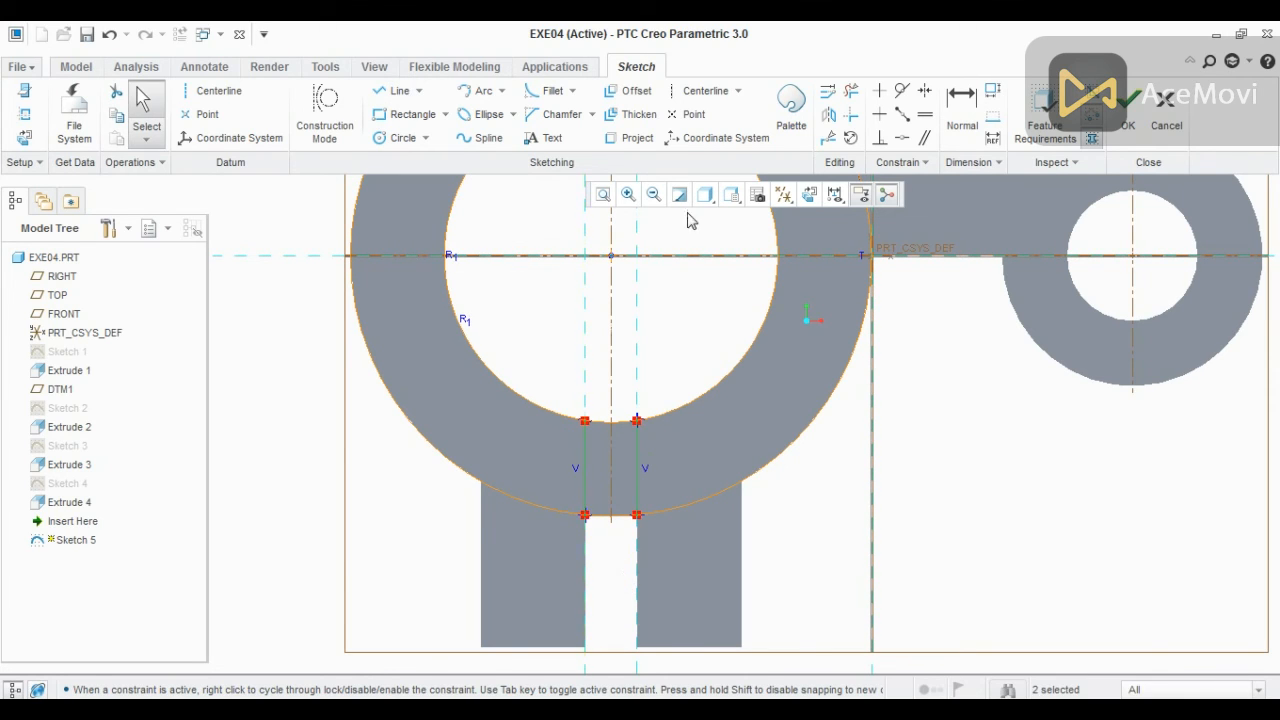
# - Trim the lower arcs of both sketched circles outside the two vertical lines in the large cylinder's wall
pyautogui.click(851, 91)
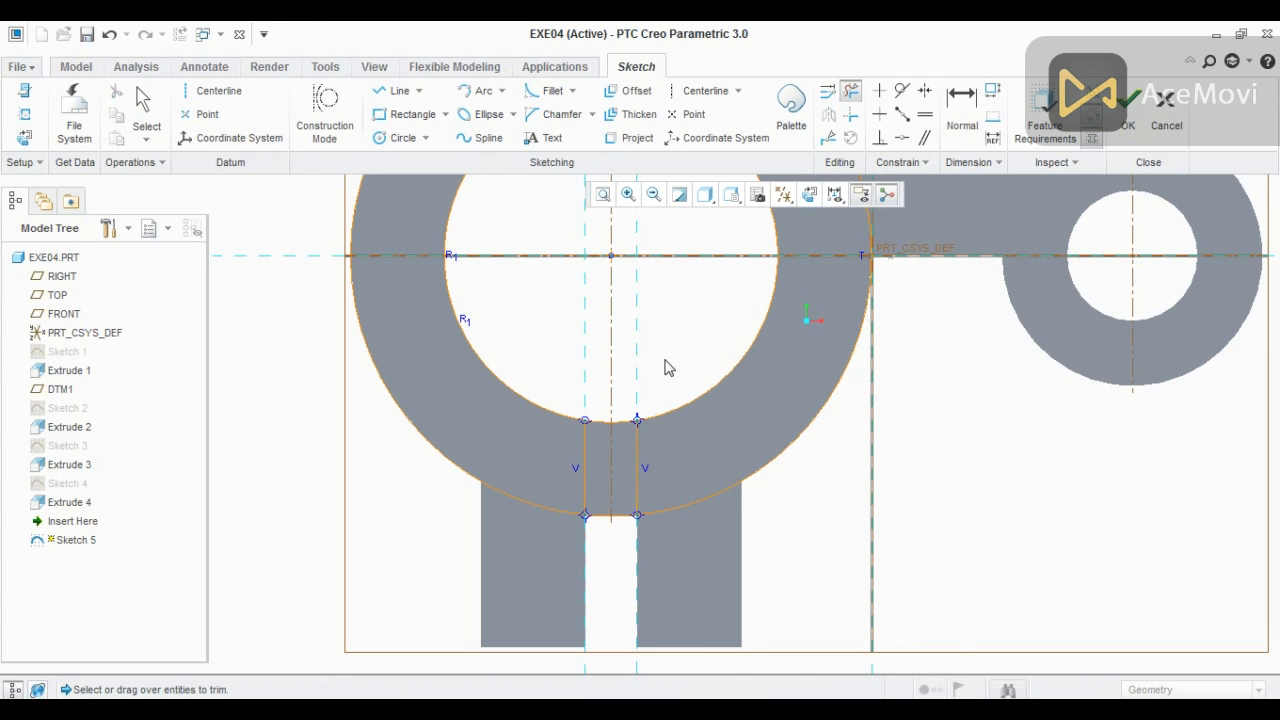
pyautogui.moveTo(520, 380); pyautogui.dragTo(519, 573)
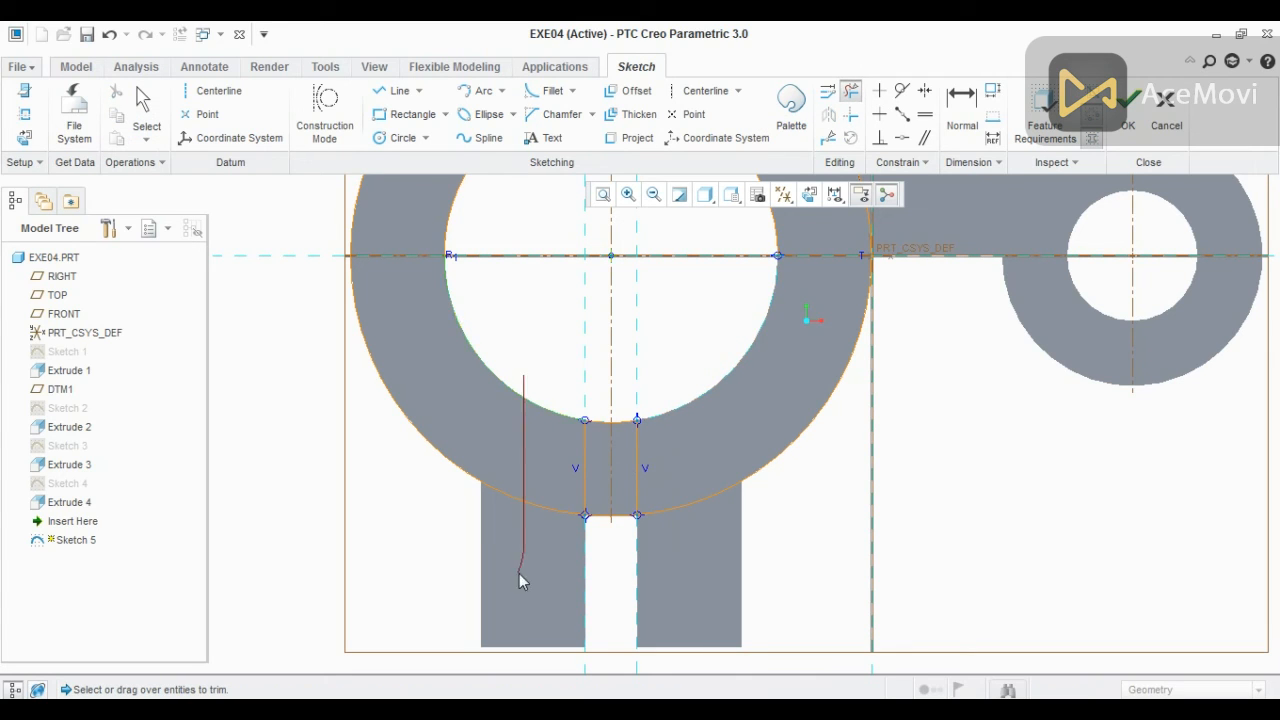
pyautogui.click(550, 511)
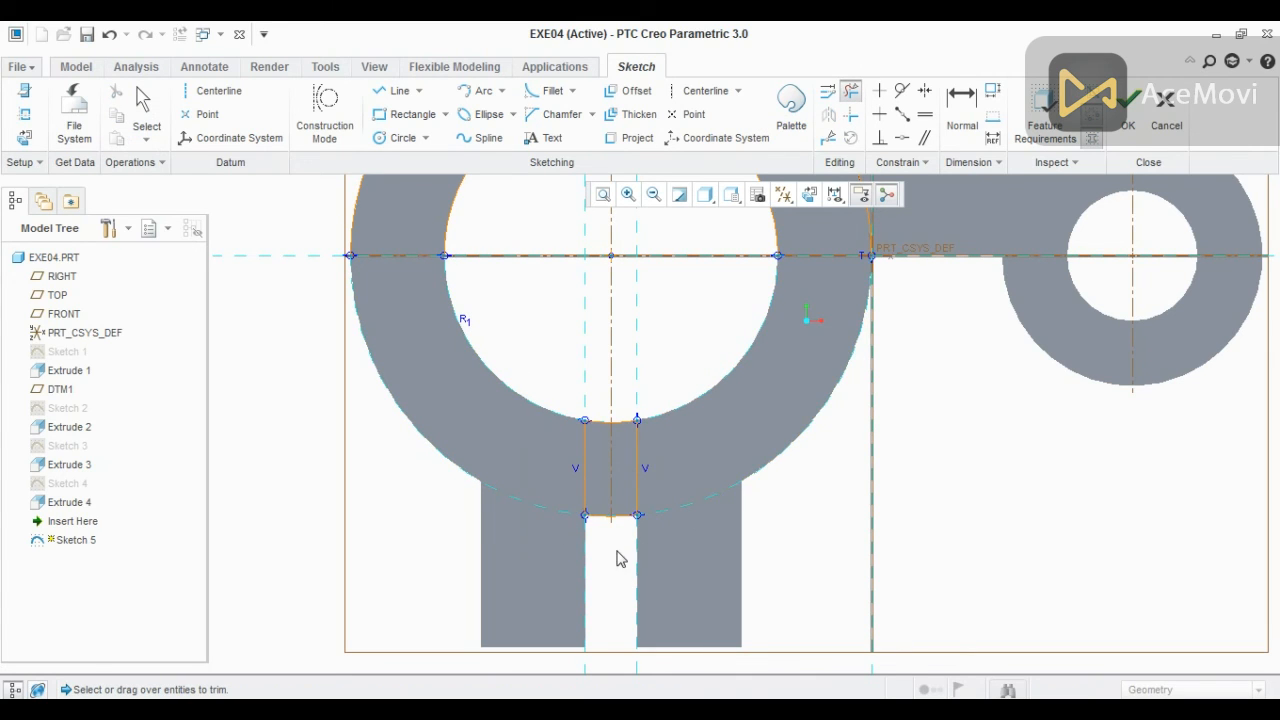
pyautogui.scroll(3, 581, 566)
pyautogui.middleClick(683, 541)
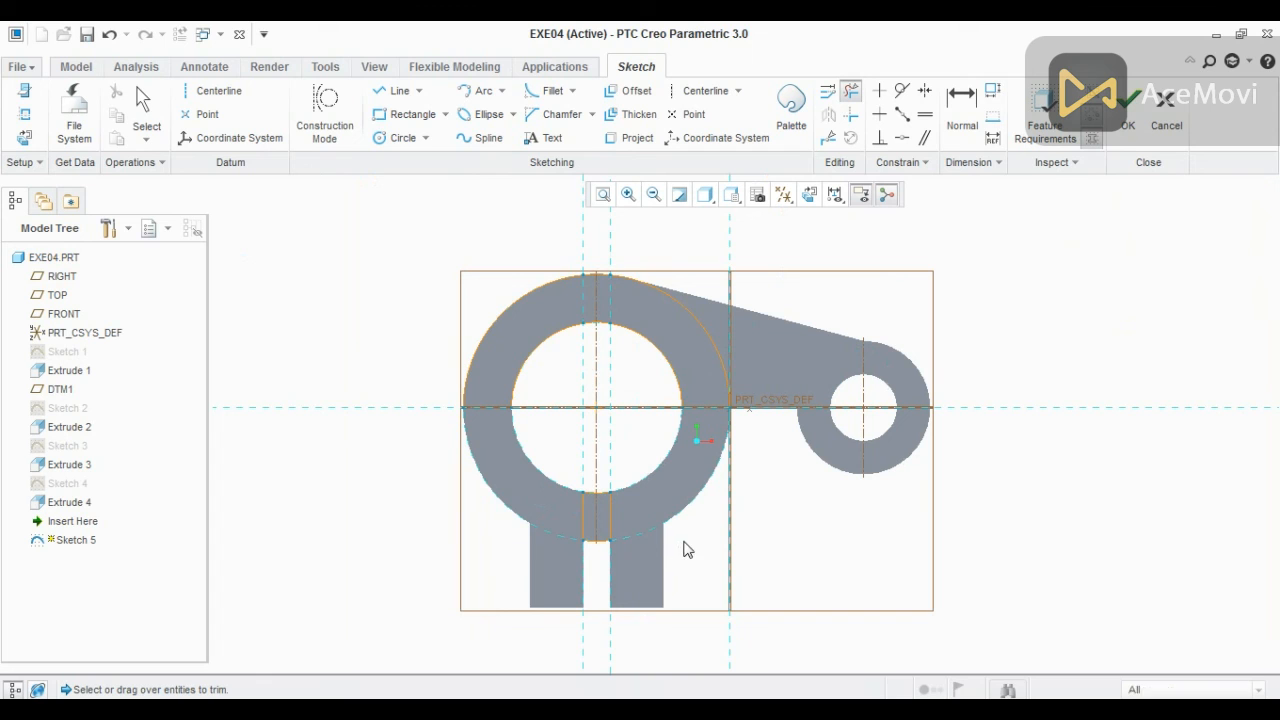
# - Delete the remaining upper arcs of both circles, leaving only the closed slot profile, and finish the sketch
pyautogui.click(707, 337)
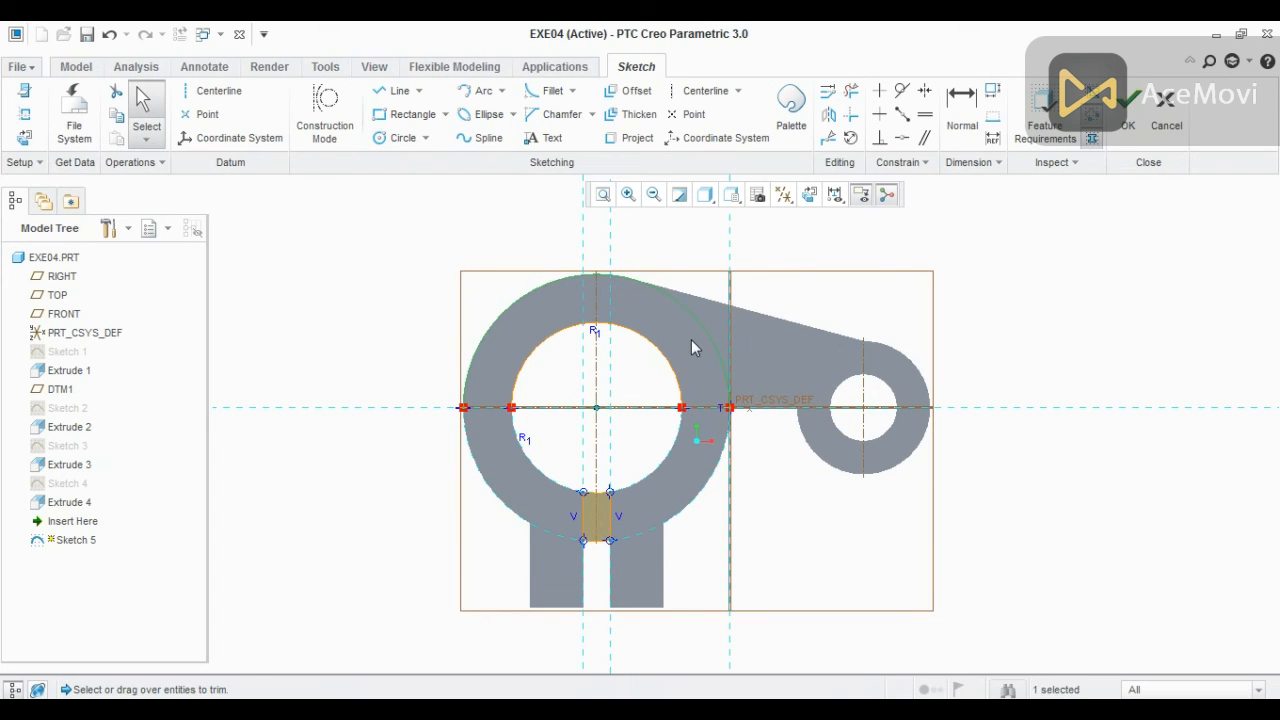
pyautogui.click(692, 345)
pyautogui.scroll(-3, 686, 363)
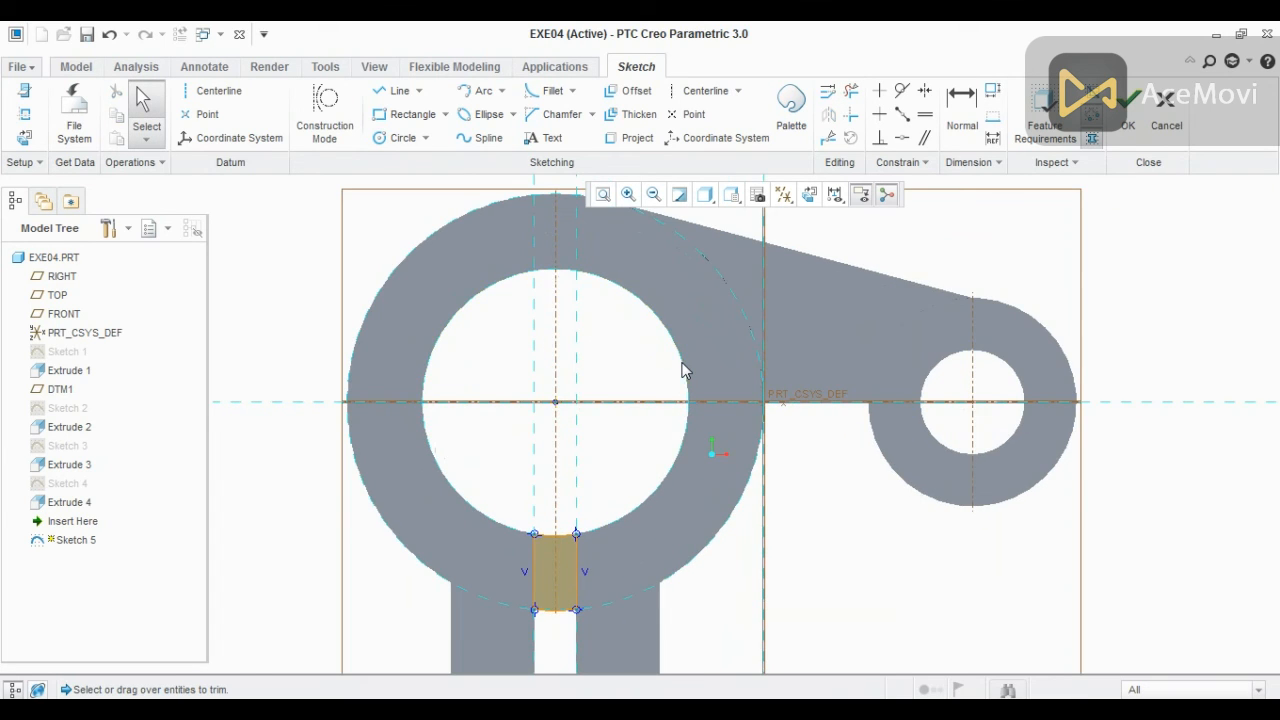
pyautogui.scroll(2, 594, 462)
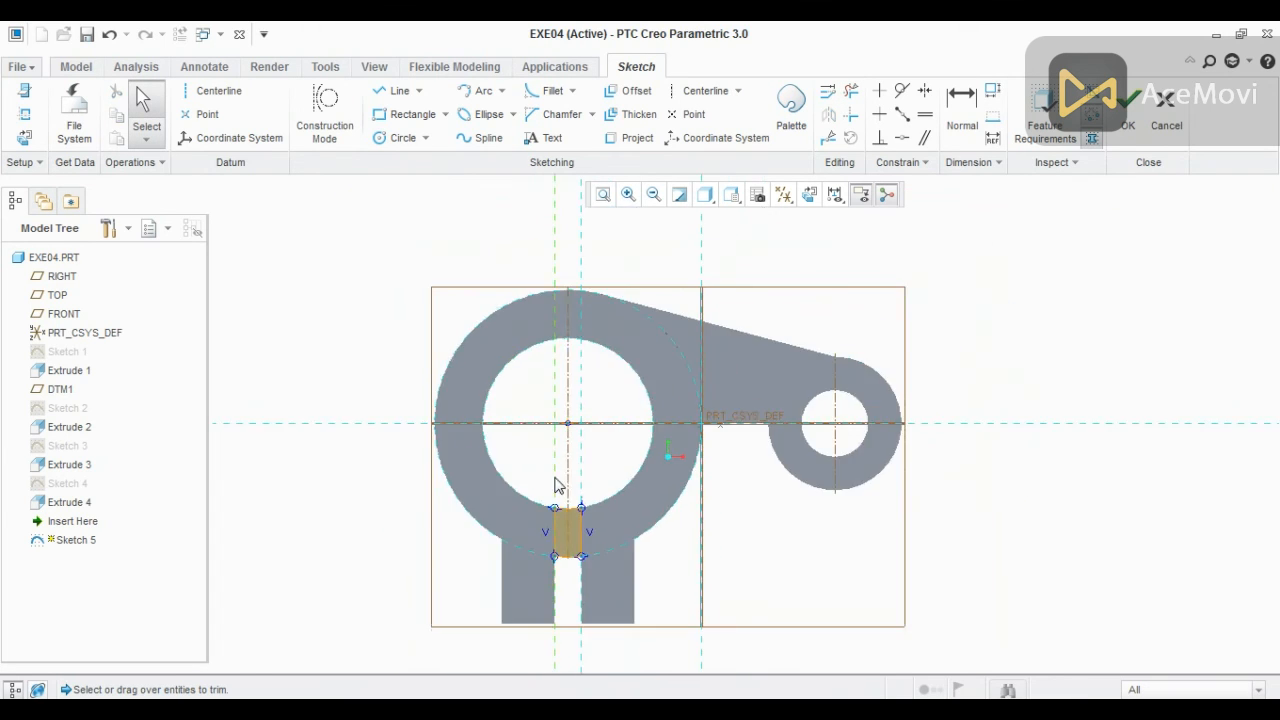
pyautogui.click(1124, 118)
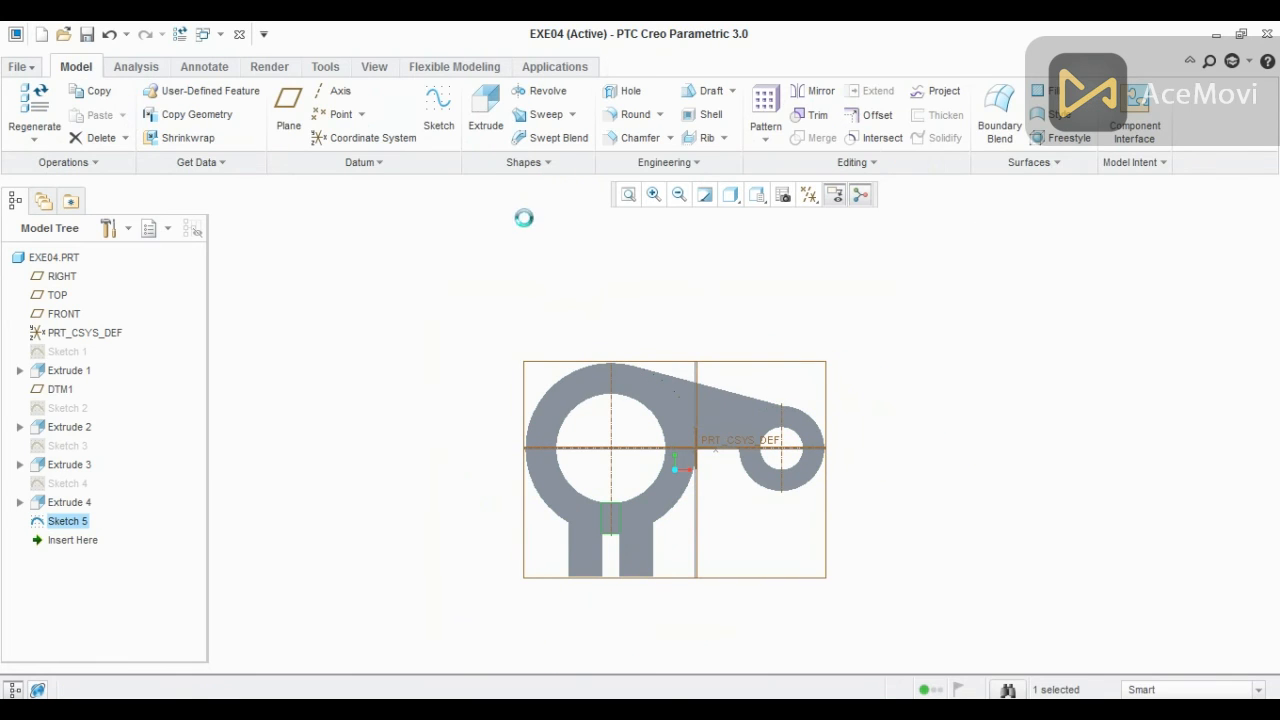
# - Extrude the slot profile as a 54.69 mm deep cut through the large cylinder's wall
pyautogui.click(486, 110)
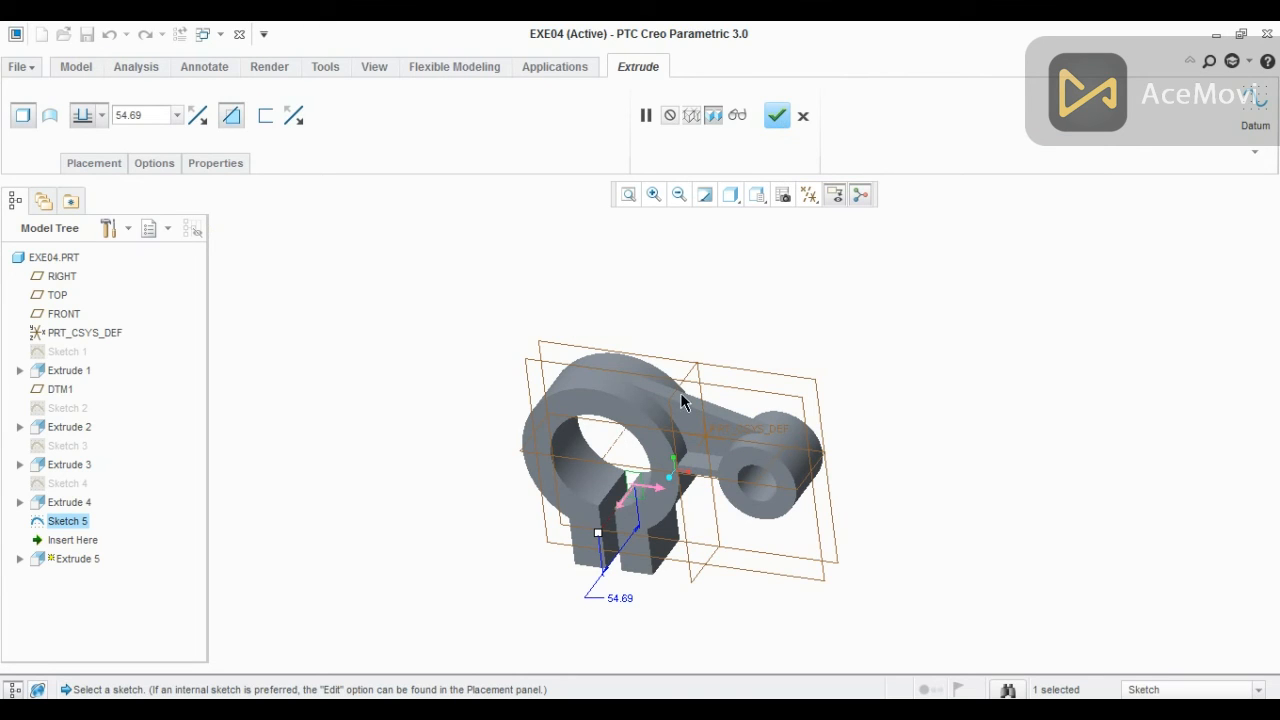
pyautogui.click(778, 116)
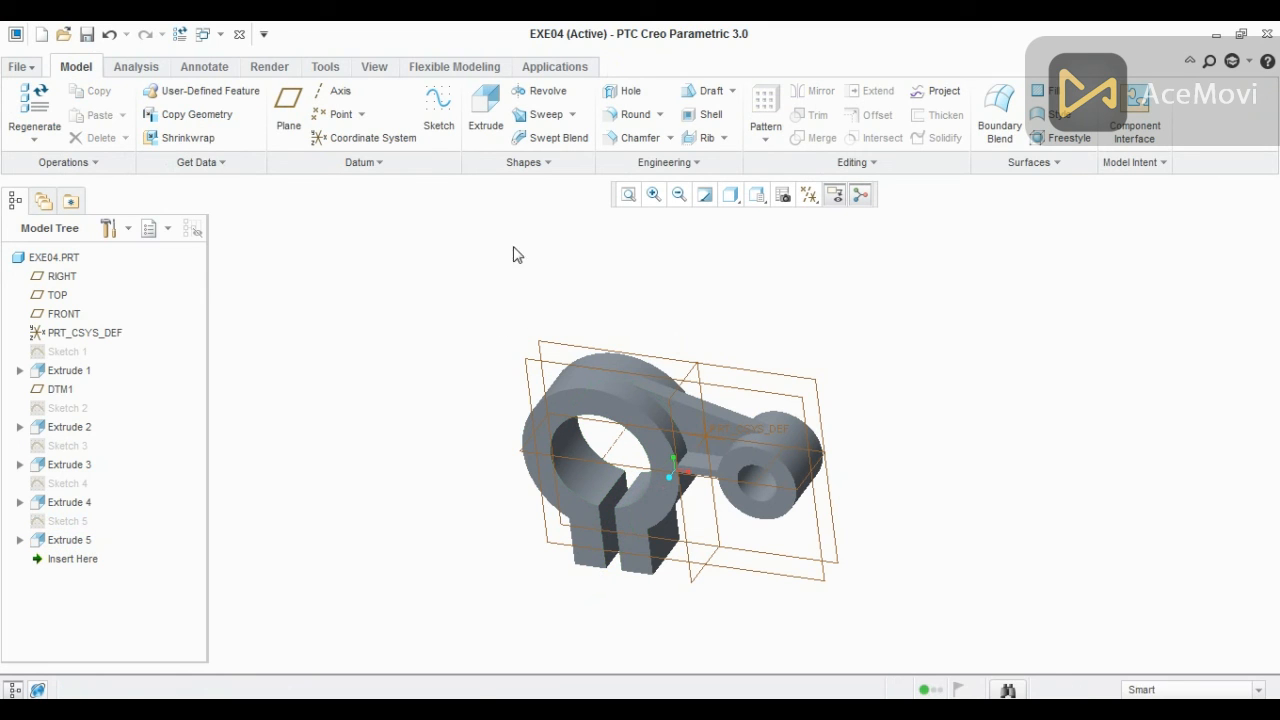
pyautogui.moveTo(771, 372)
pyautogui.mouseDown(button='middle')
pyautogui.moveTo(766, 331)
pyautogui.moveTo(754, 360)
pyautogui.moveTo(763, 337)
pyautogui.moveTo(773, 354)
pyautogui.mouseUp(button='middle')
pyautogui.scroll(3, 716, 522)
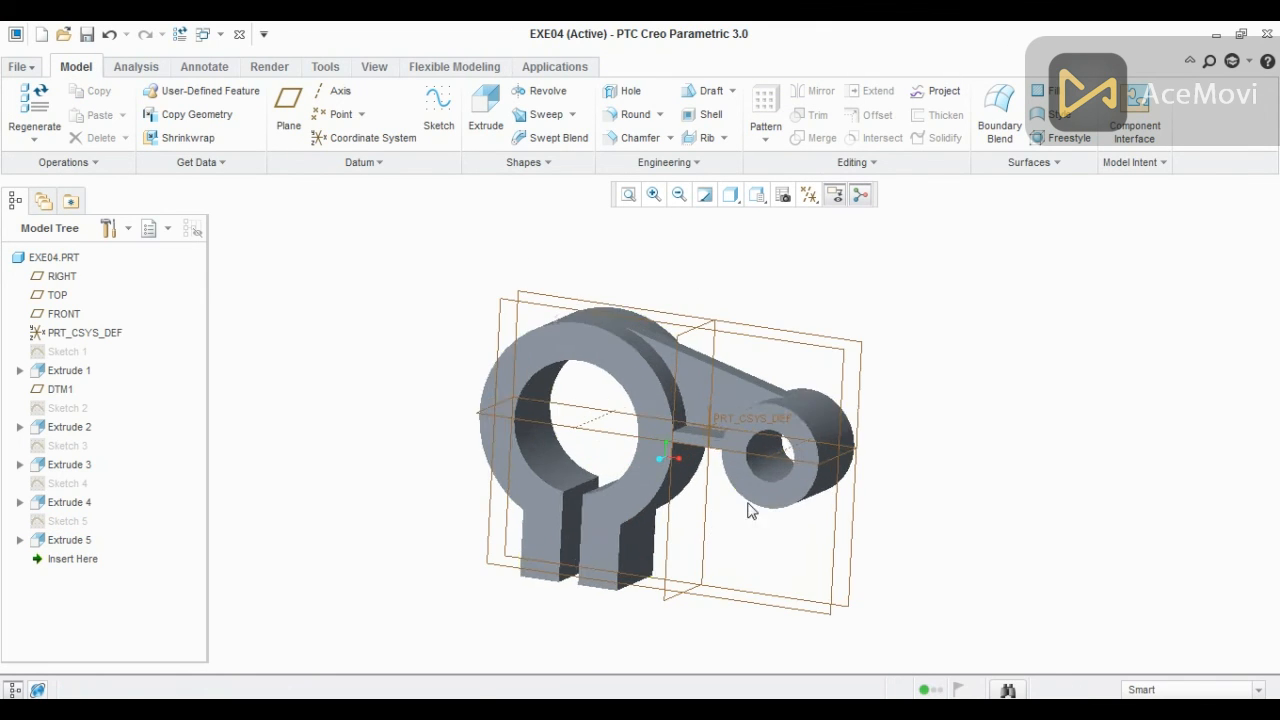
# - Start a new sketch on the outer side face of the lug nearest the small cylinder and orient the view square to it
pyautogui.moveTo(934, 386); pyautogui.dragTo(928, 386, button='middle')
pyautogui.click(439, 122)
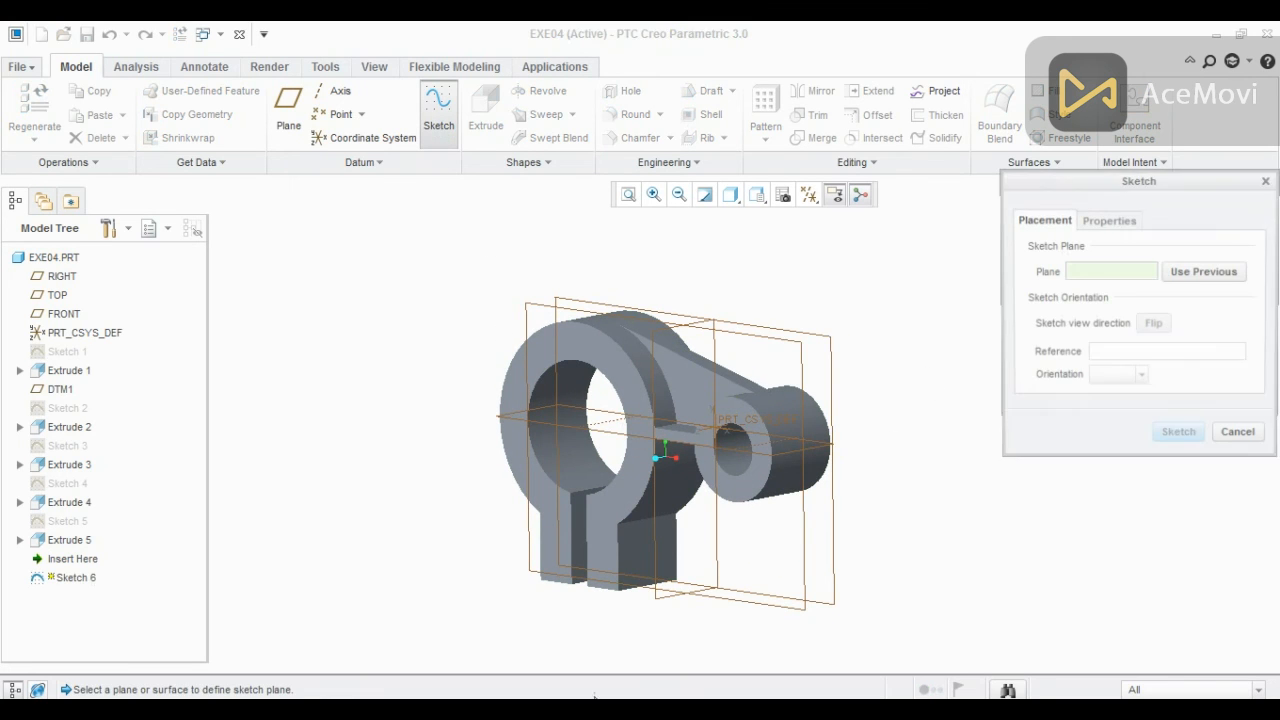
pyautogui.click(648, 550)
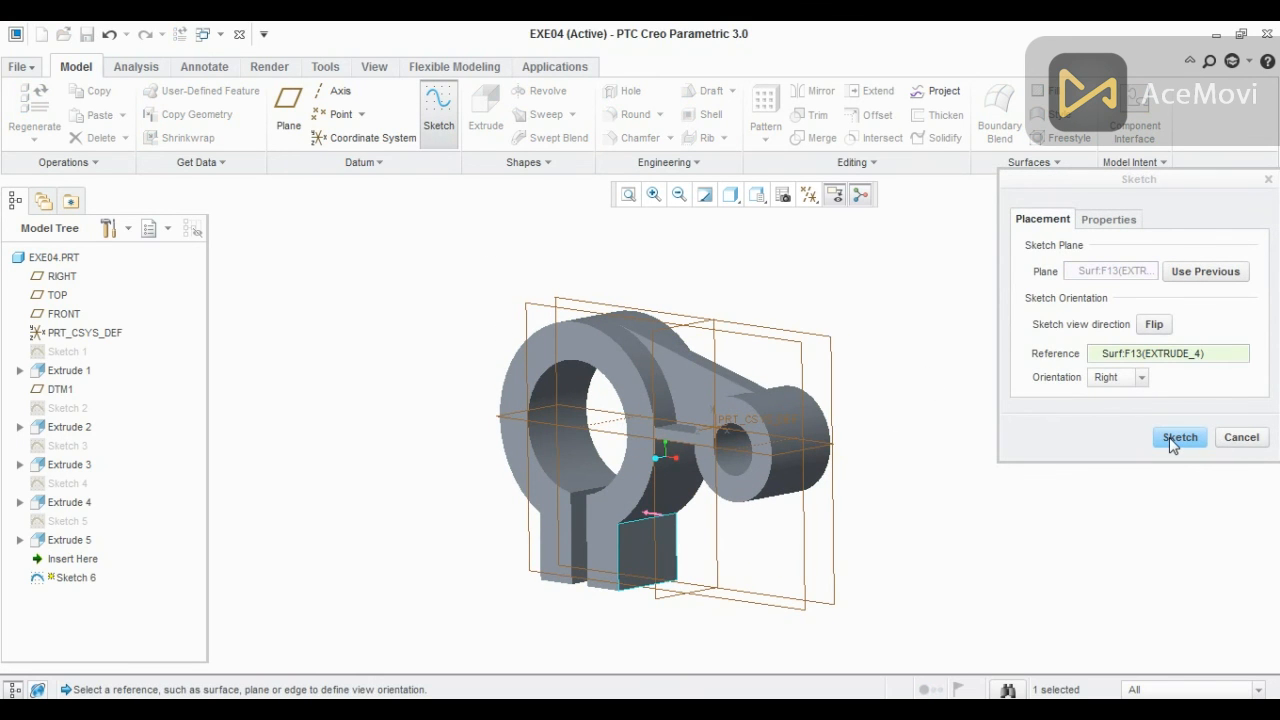
pyautogui.click(1176, 438)
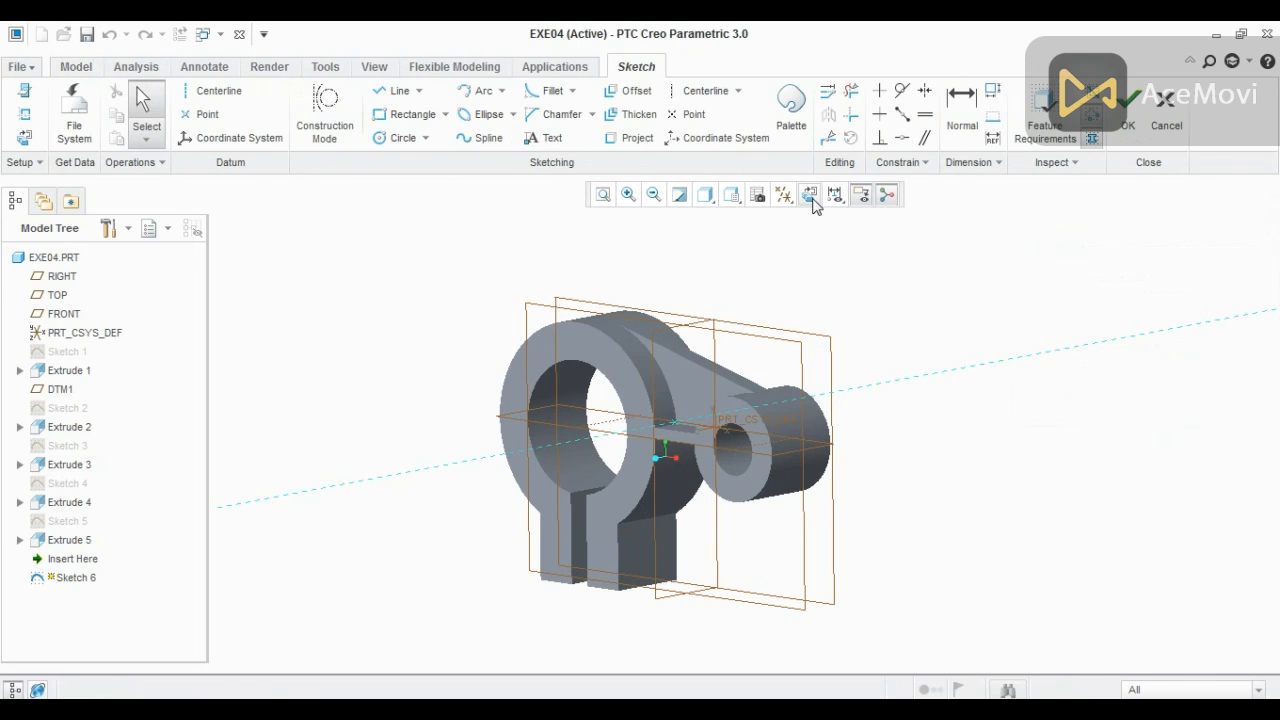
pyautogui.click(810, 195)
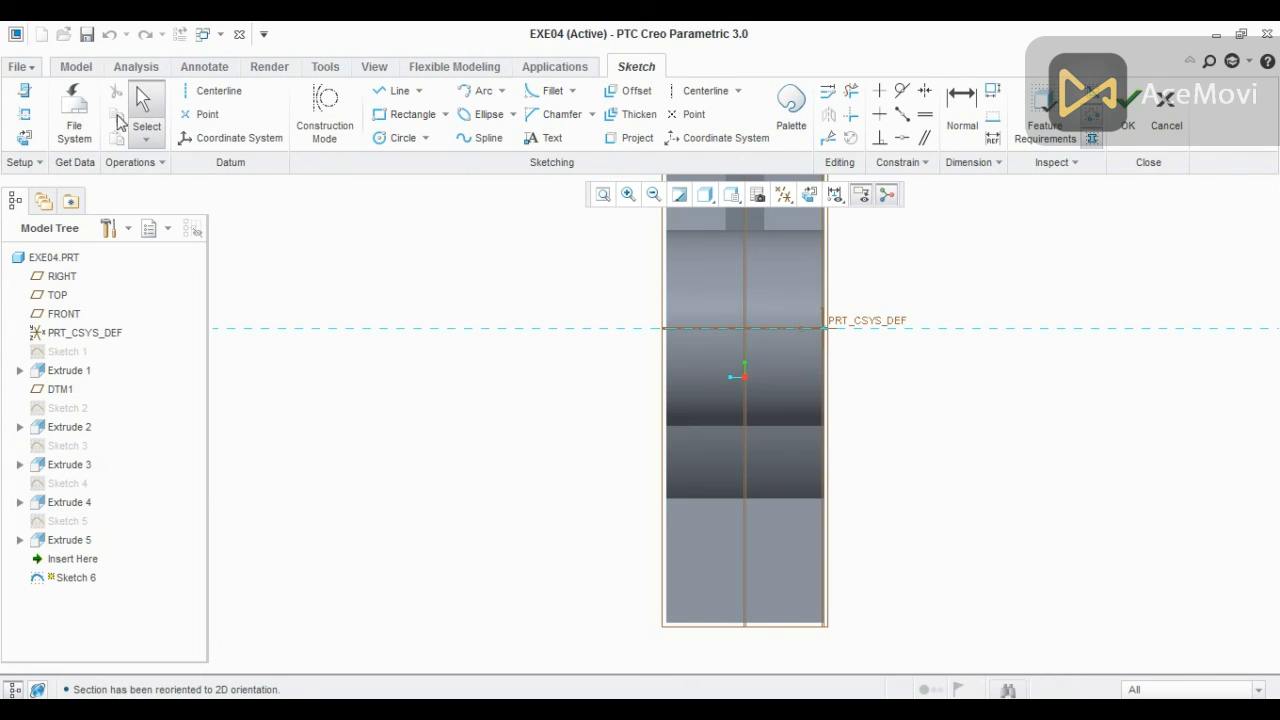
# - Add the lug's front face, its bottom face and the FRONT plane as sketch references
pyautogui.click(25, 114)
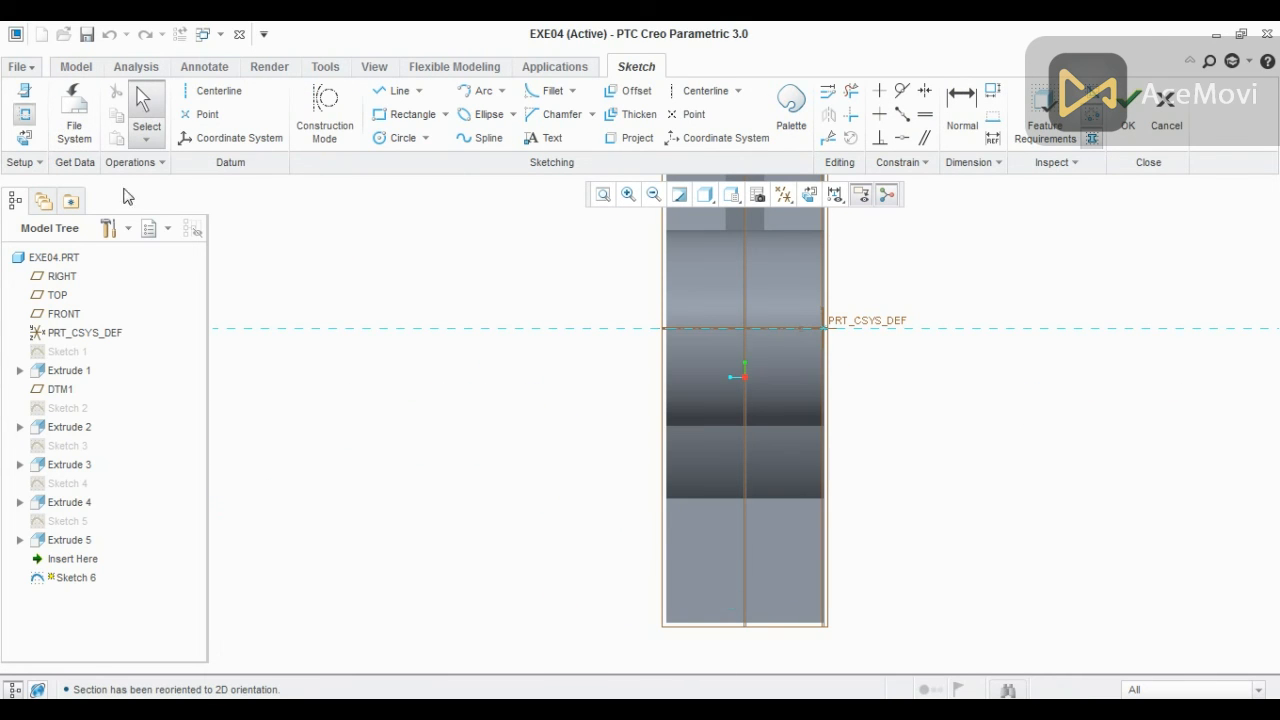
pyautogui.click(664, 556)
pyautogui.click(691, 624)
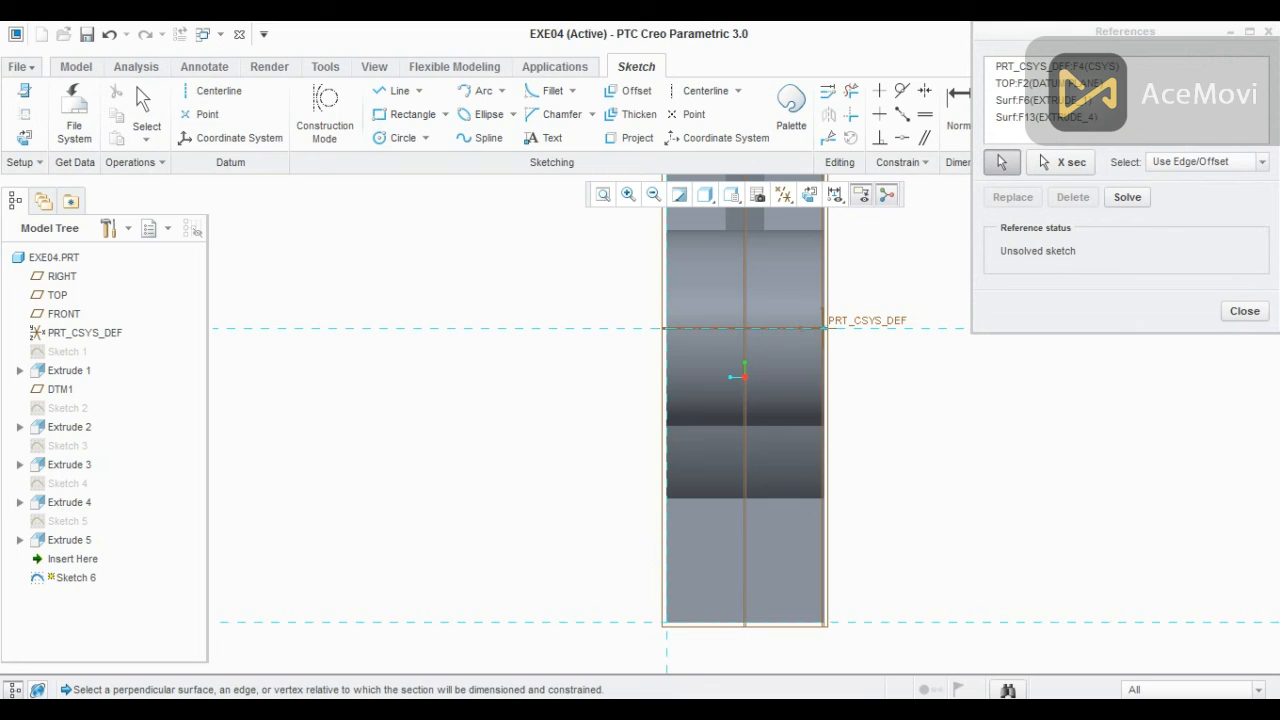
pyautogui.click(826, 577)
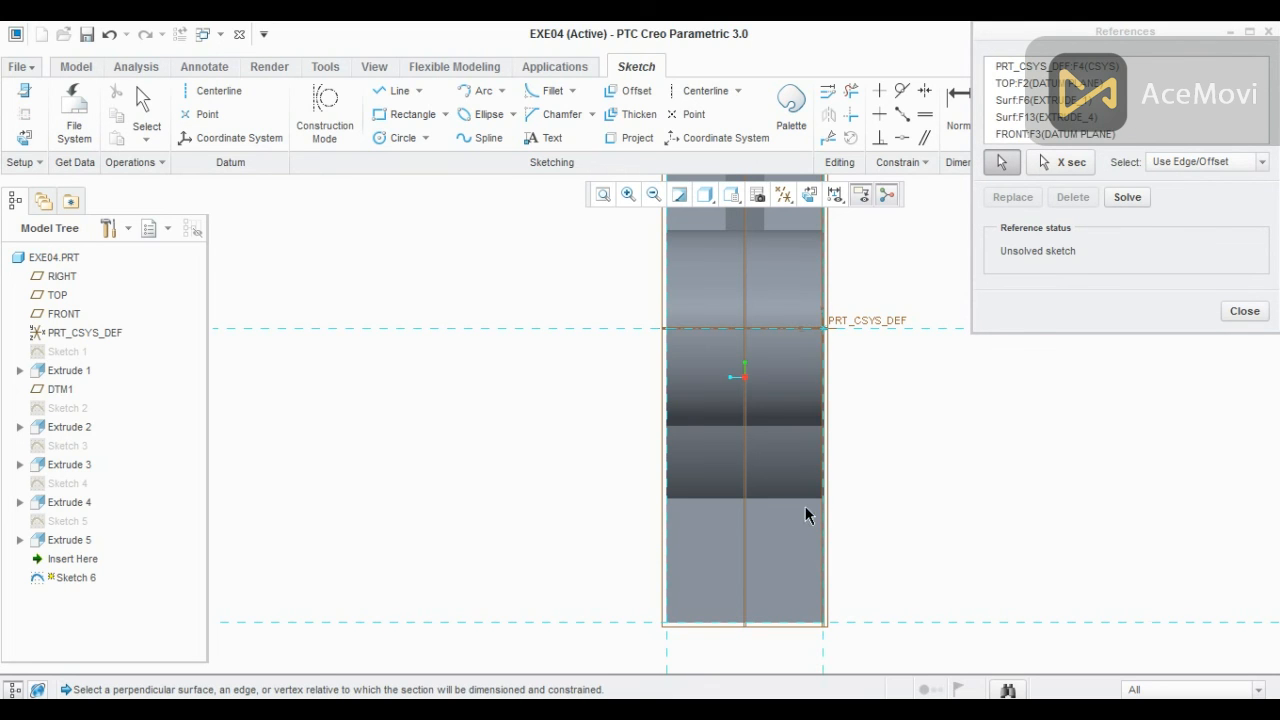
pyautogui.click(1245, 310)
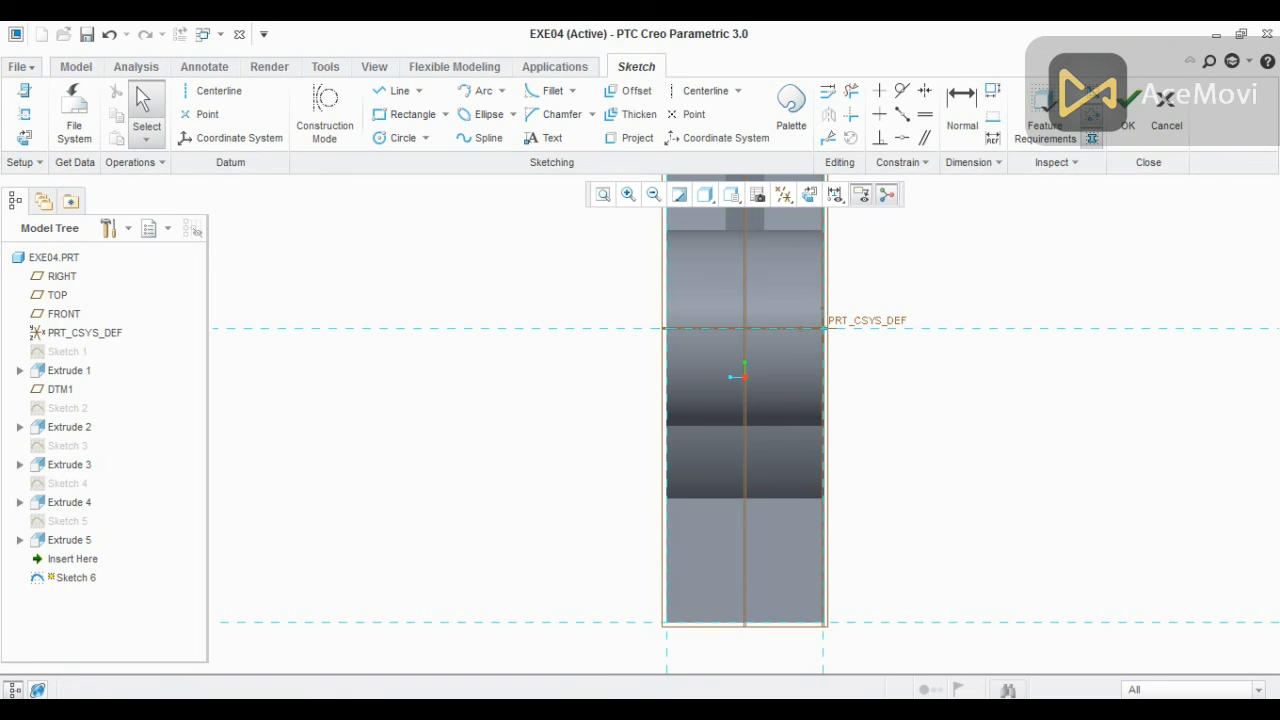
# - Check the reference drawing, draw a line along the lug's bottom edge and a vertical line about 16.5 mm long up from its midpoint
pyautogui.hotkey('alt', 'Tab')
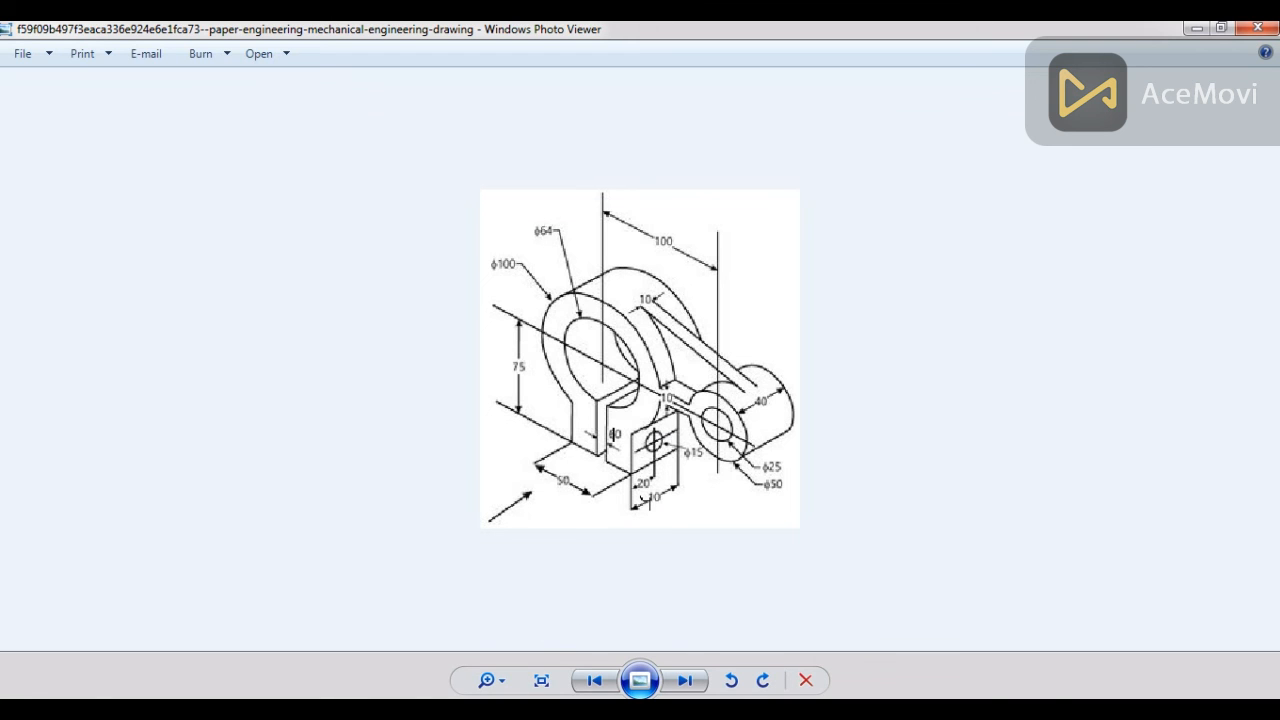
pyautogui.hotkey('alt', 'Tab')
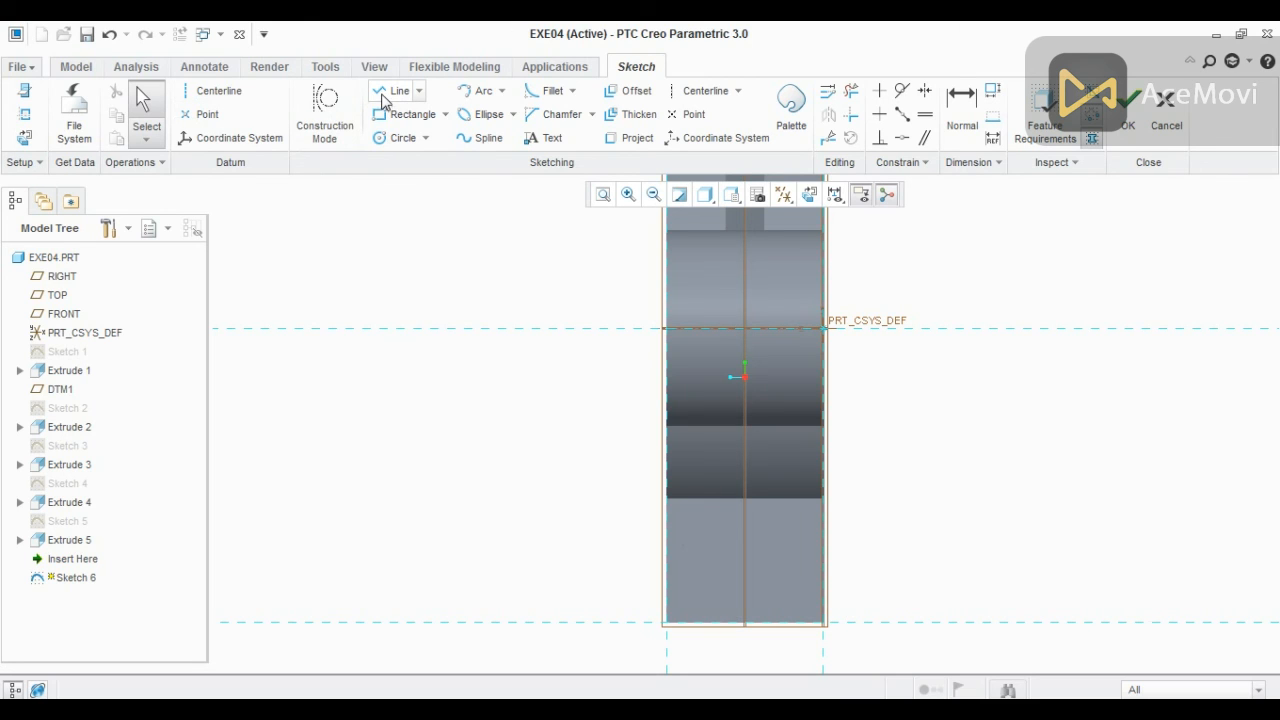
pyautogui.click(388, 92)
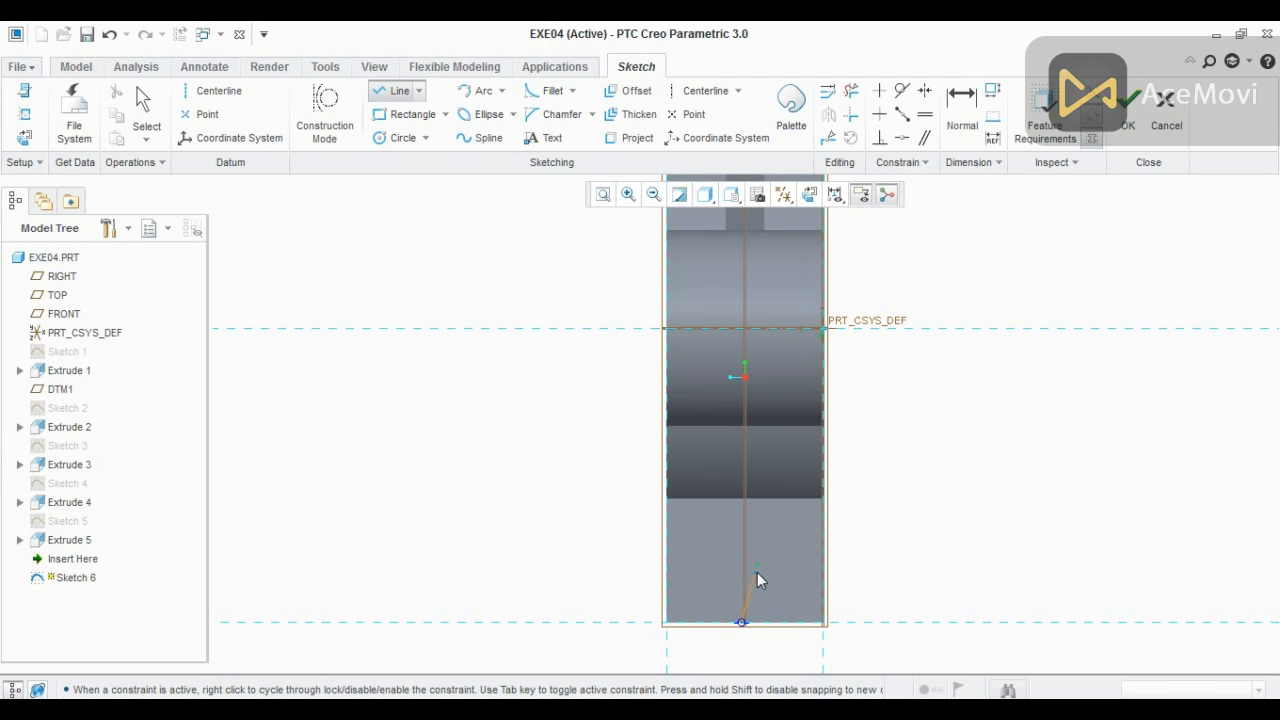
pyautogui.click(667, 622)
pyautogui.click(827, 623)
pyautogui.middleClick(808, 588)
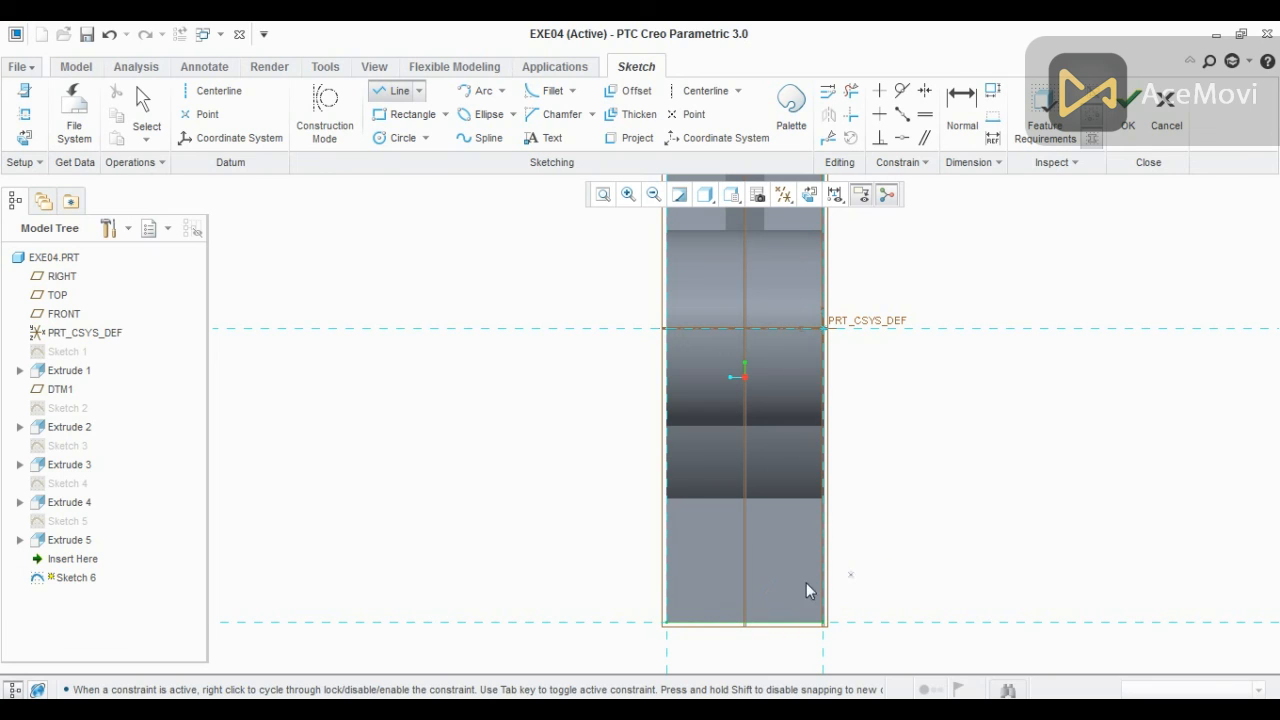
pyautogui.click(748, 557)
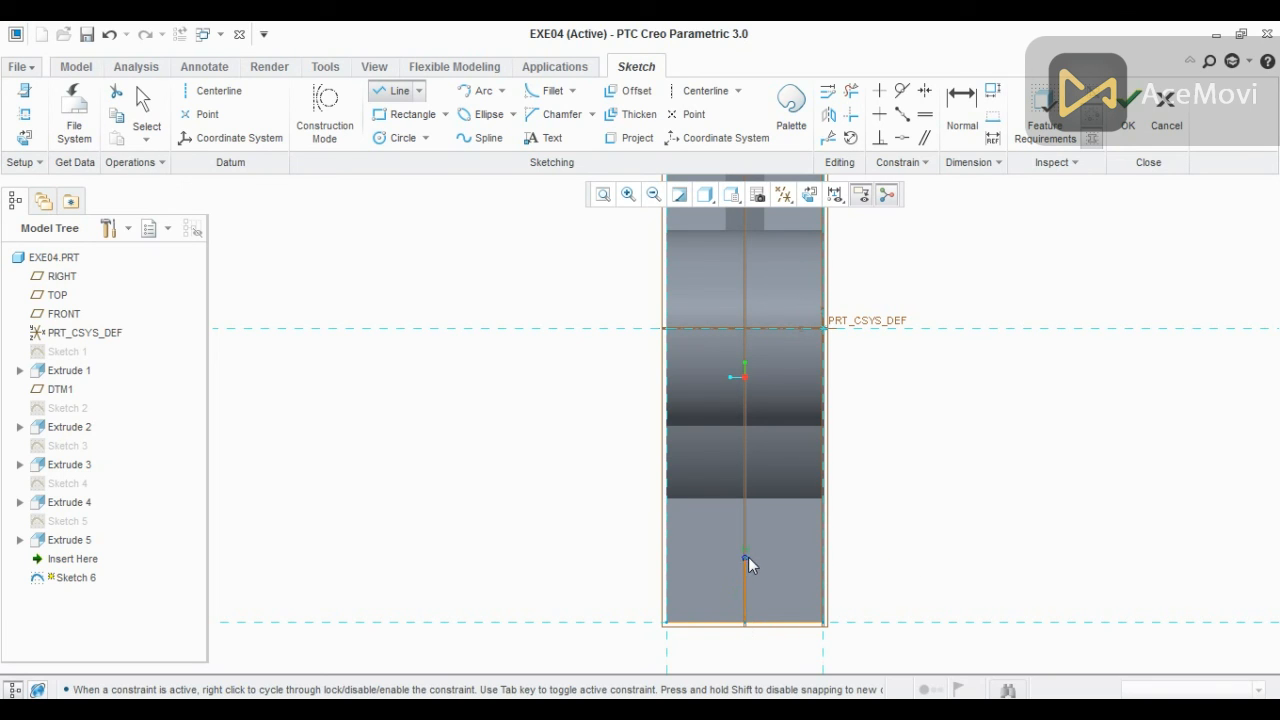
pyautogui.middleClick(852, 558)
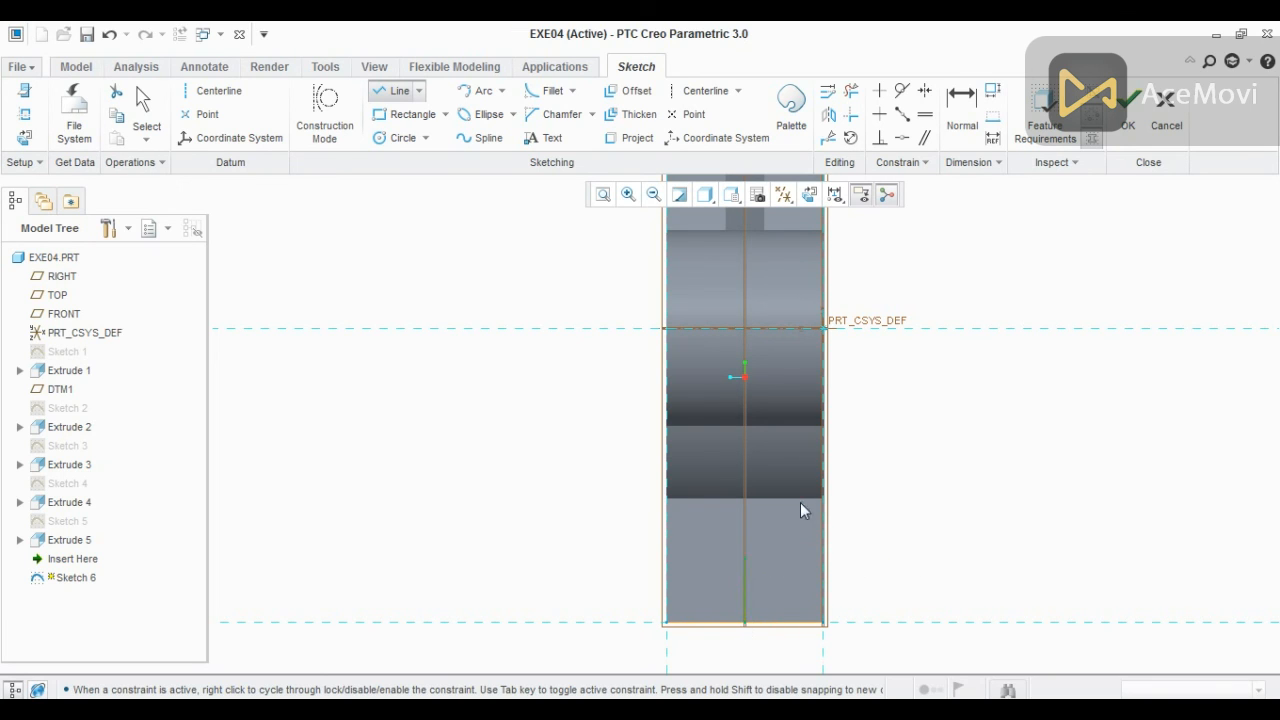
pyautogui.middleClick(602, 556)
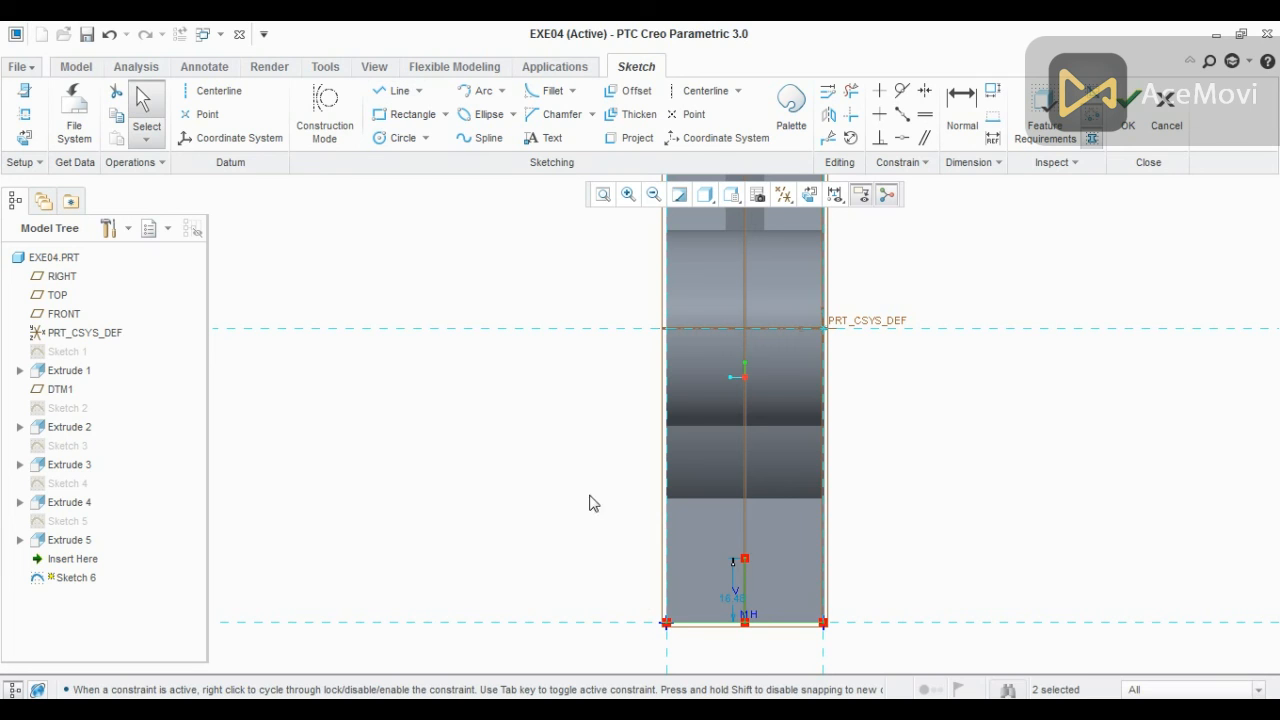
# - Place a datum point at the upper end of the vertical line on the lug face
pyautogui.click(196, 117)
pyautogui.click(745, 557)
pyautogui.middleClick(981, 583)
# - Delete the vertical and horizontal helper lines, keeping only the datum point, and finish the sketch
pyautogui.scroll(-2, 737, 670)
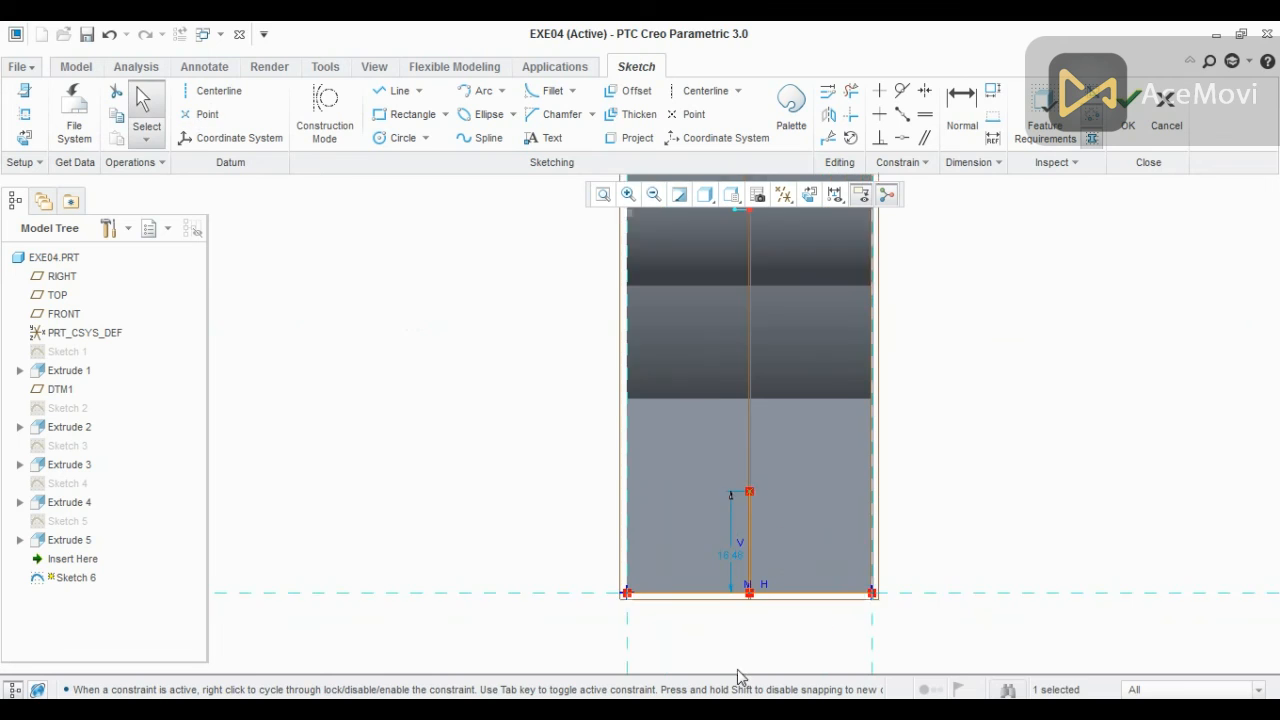
pyautogui.scroll(-1, 737, 669)
pyautogui.press('Delete')
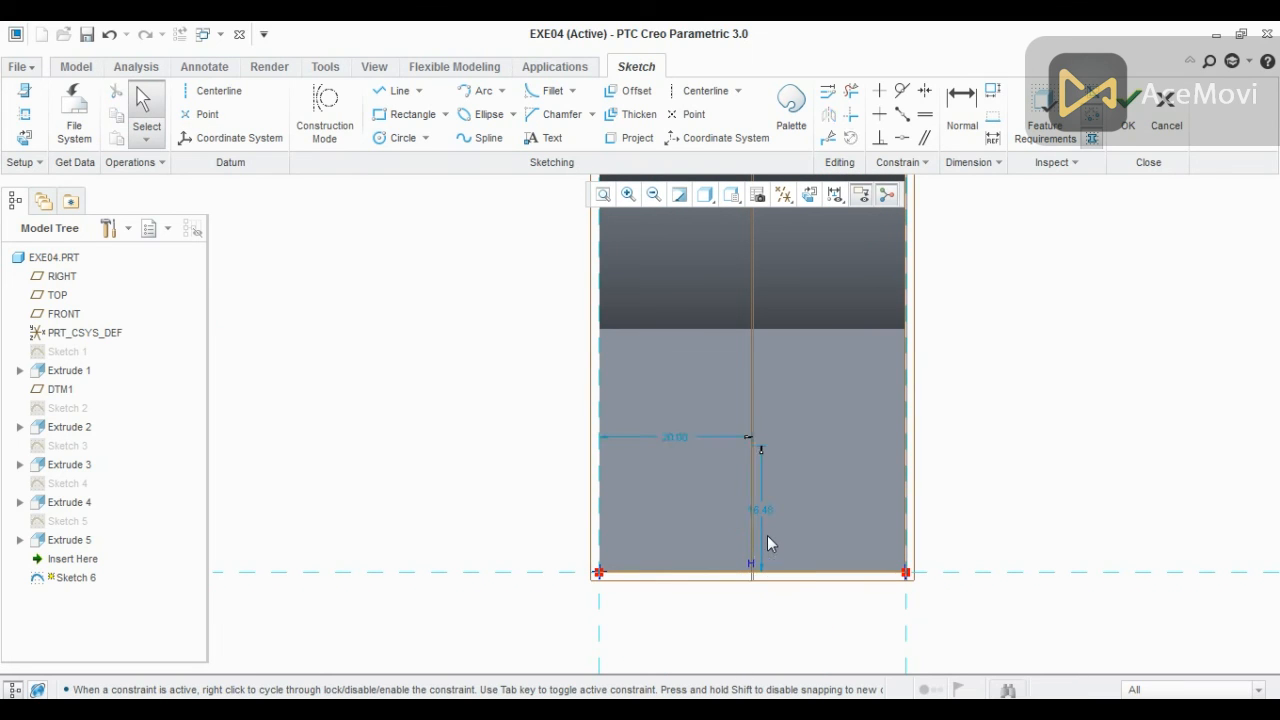
pyautogui.click(786, 573)
pyautogui.press('Delete')
pyautogui.scroll(1, 690, 613)
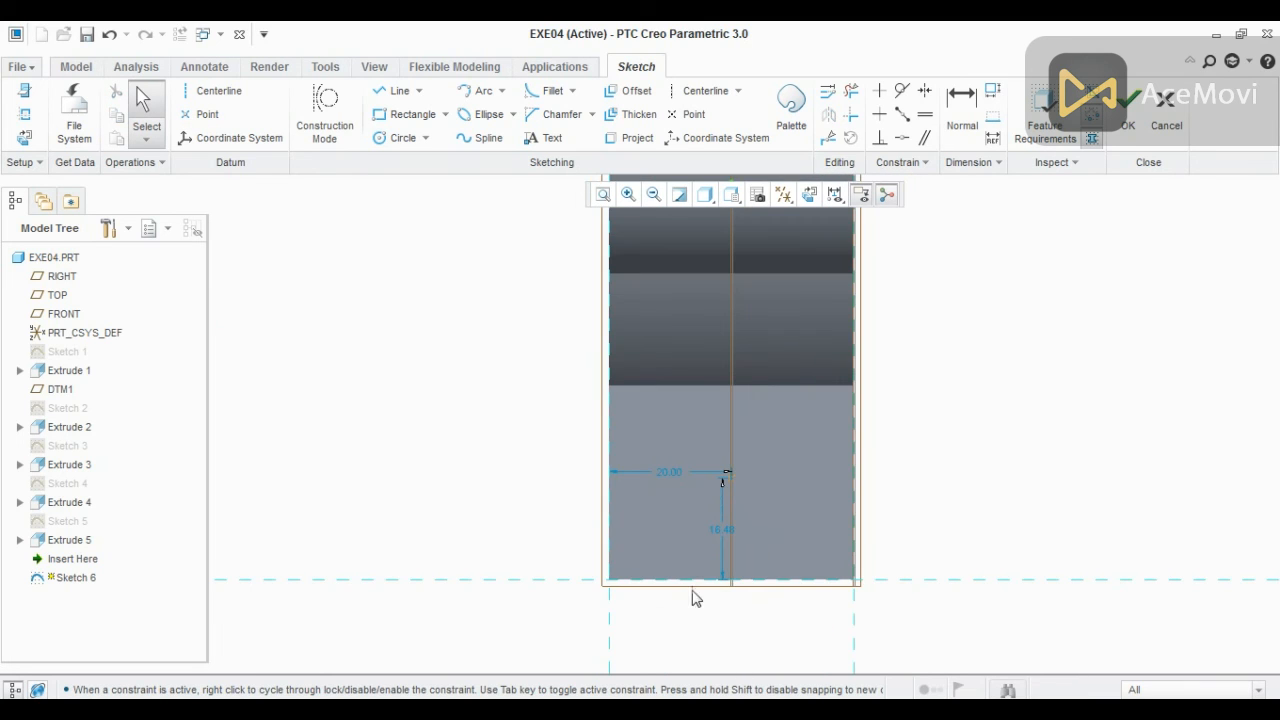
pyautogui.scroll(2, 523, 571)
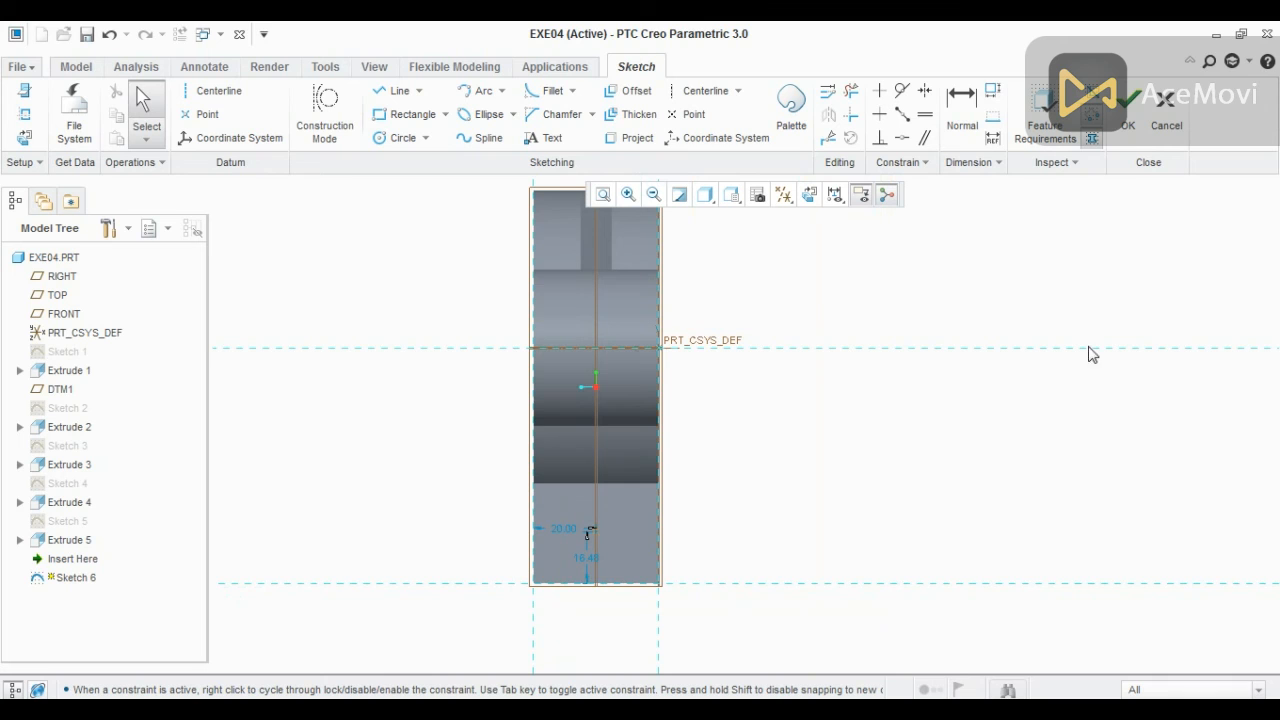
pyautogui.click(1128, 130)
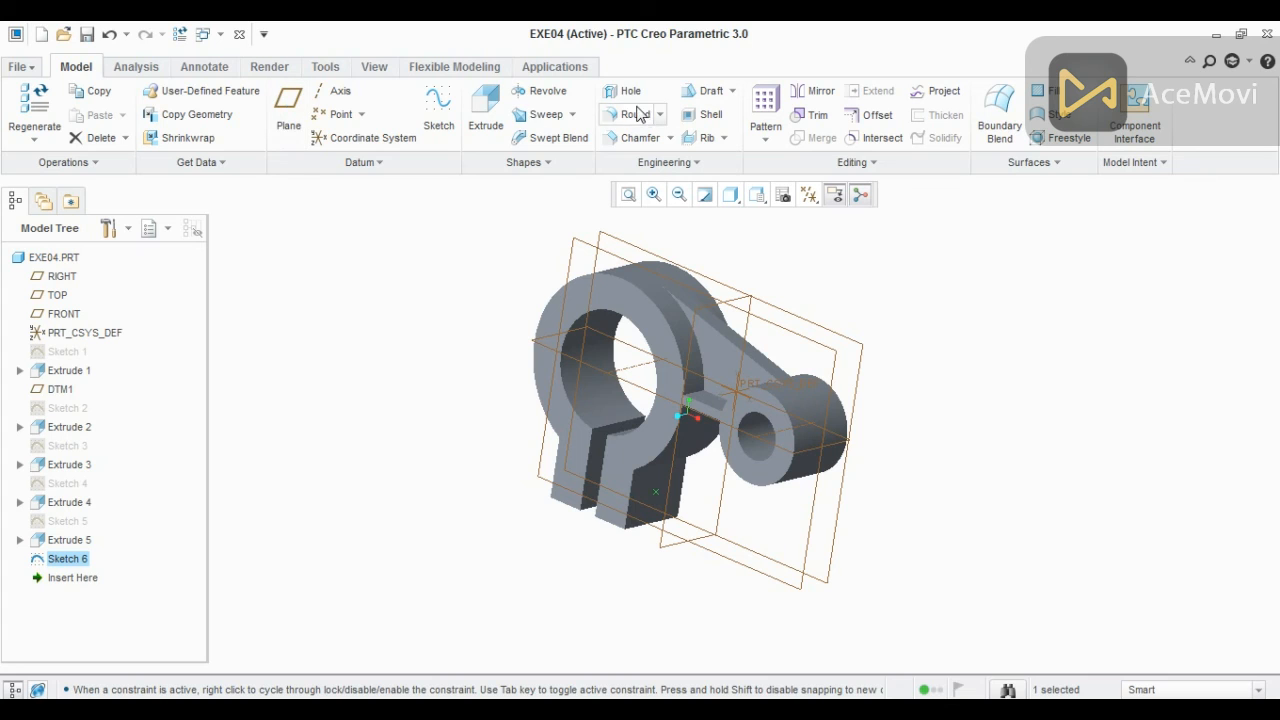
# - Place a hole at the sketched point on the lug face and extend its depth to 101.10 mm through both lugs
pyautogui.click(625, 91)
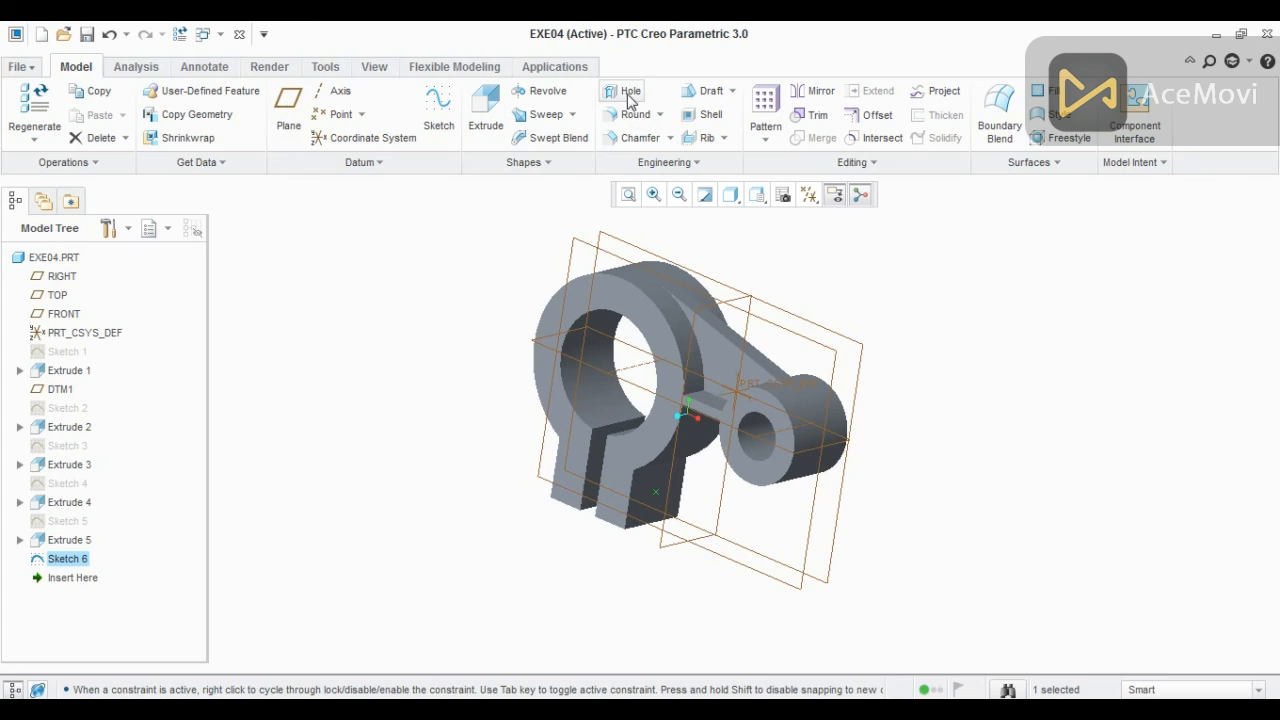
pyautogui.click(652, 495)
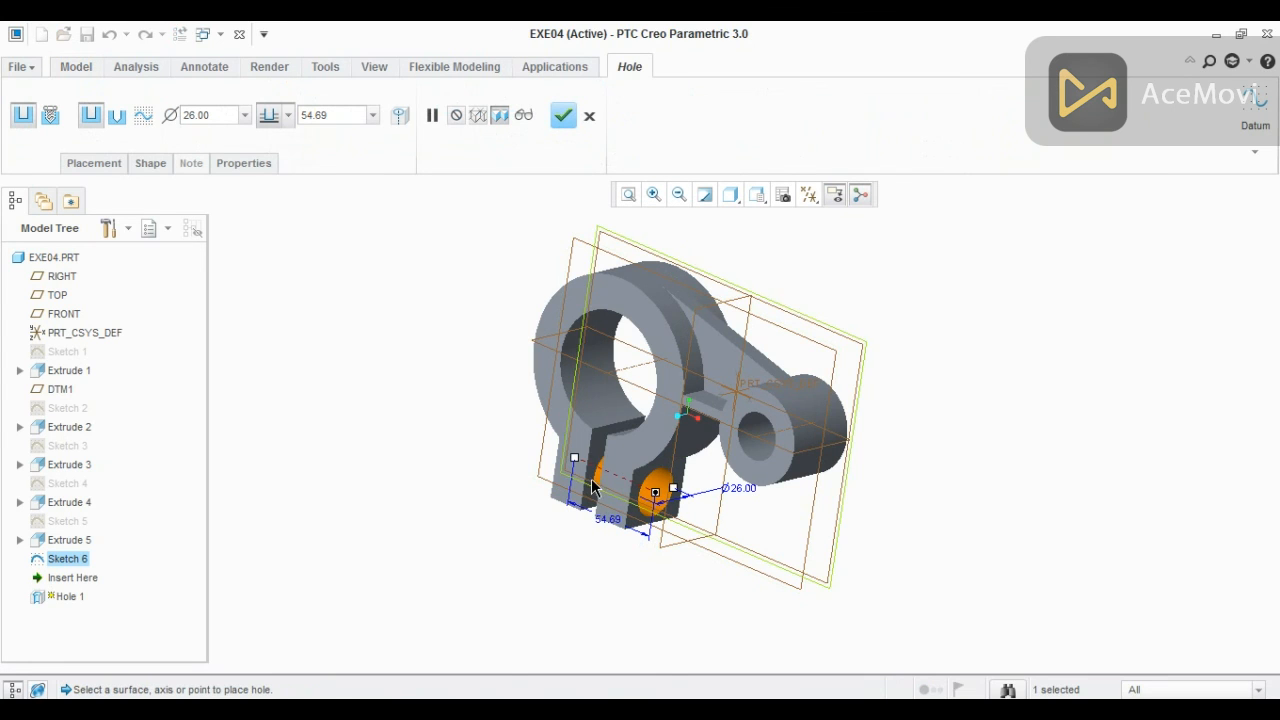
pyautogui.moveTo(579, 461); pyautogui.dragTo(506, 428)
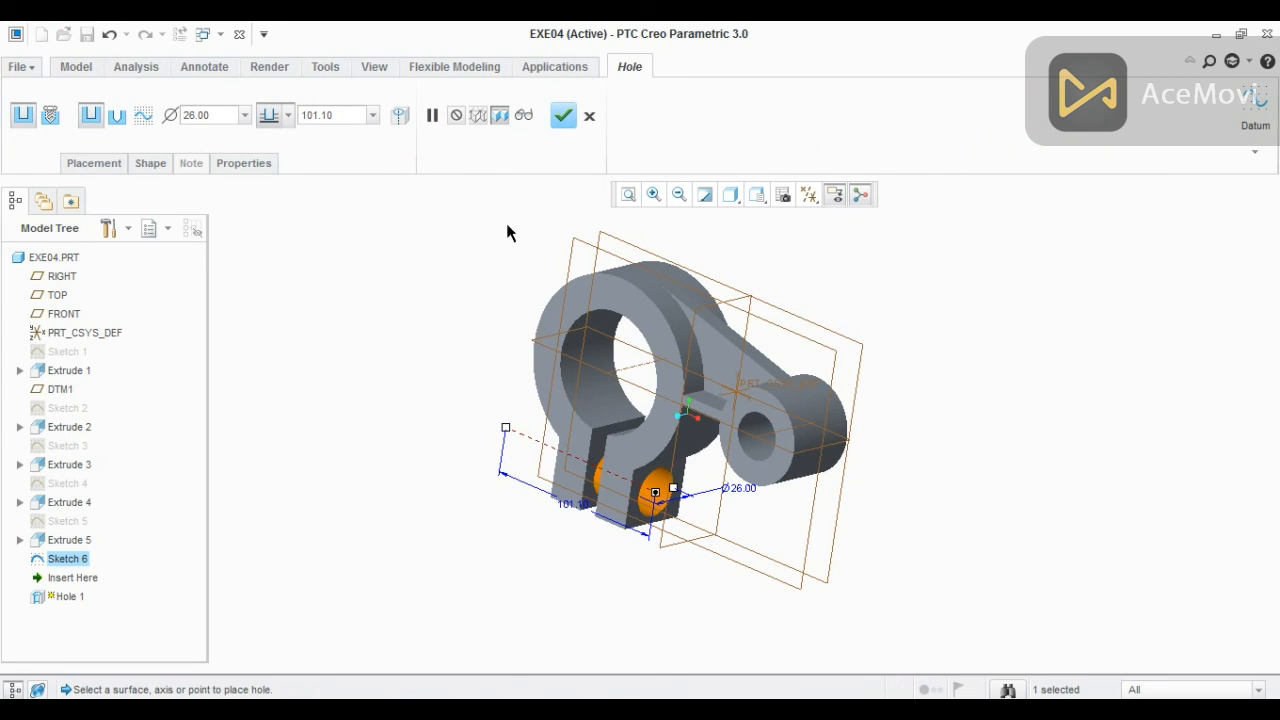
# - Check the lug hole's size in the reference drawing, set the hole's diameter to 15 mm and complete it
pyautogui.doubleClick(229, 114)
pyautogui.hotkey('alt', 'Tab')
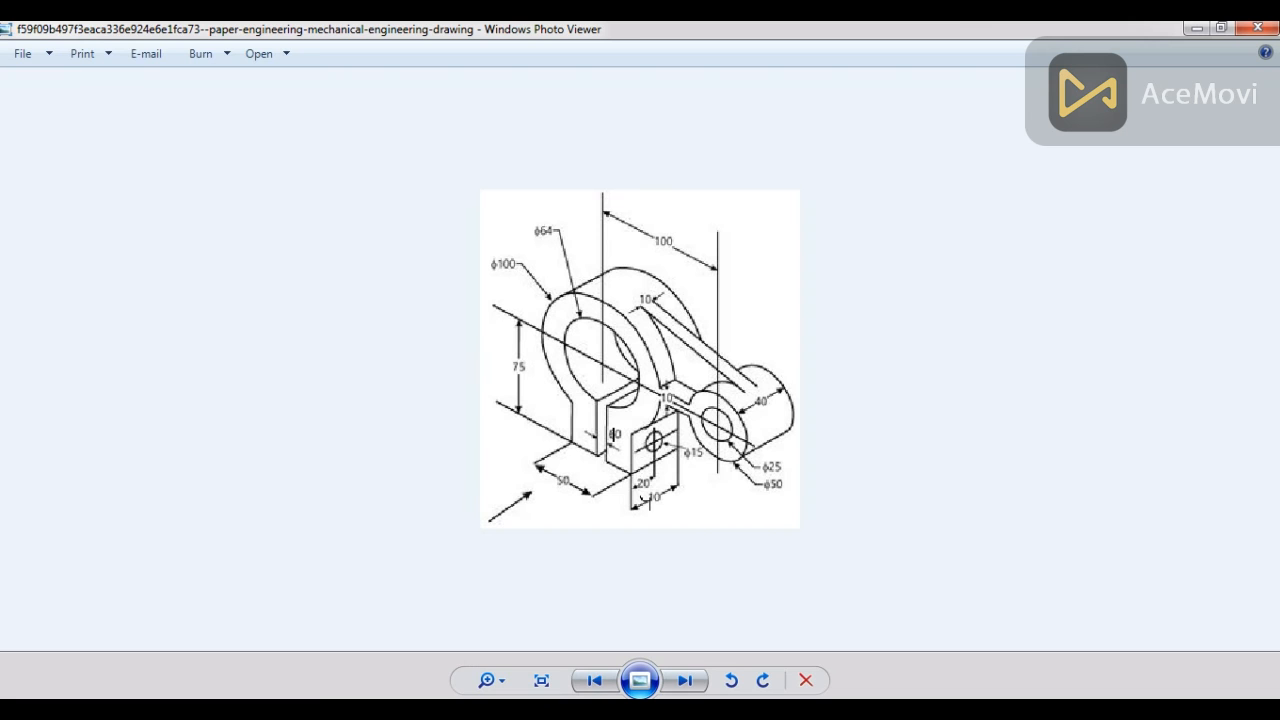
pyautogui.hotkey('alt', 'Tab')
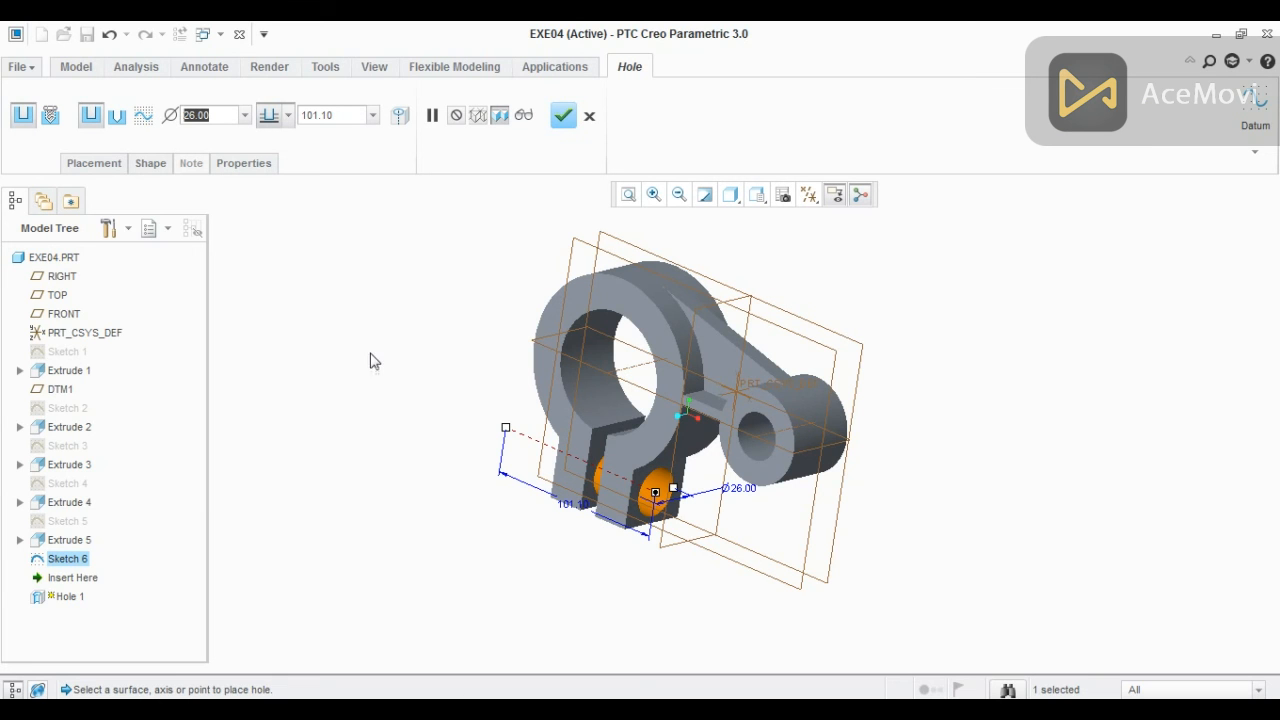
pyautogui.write('15')
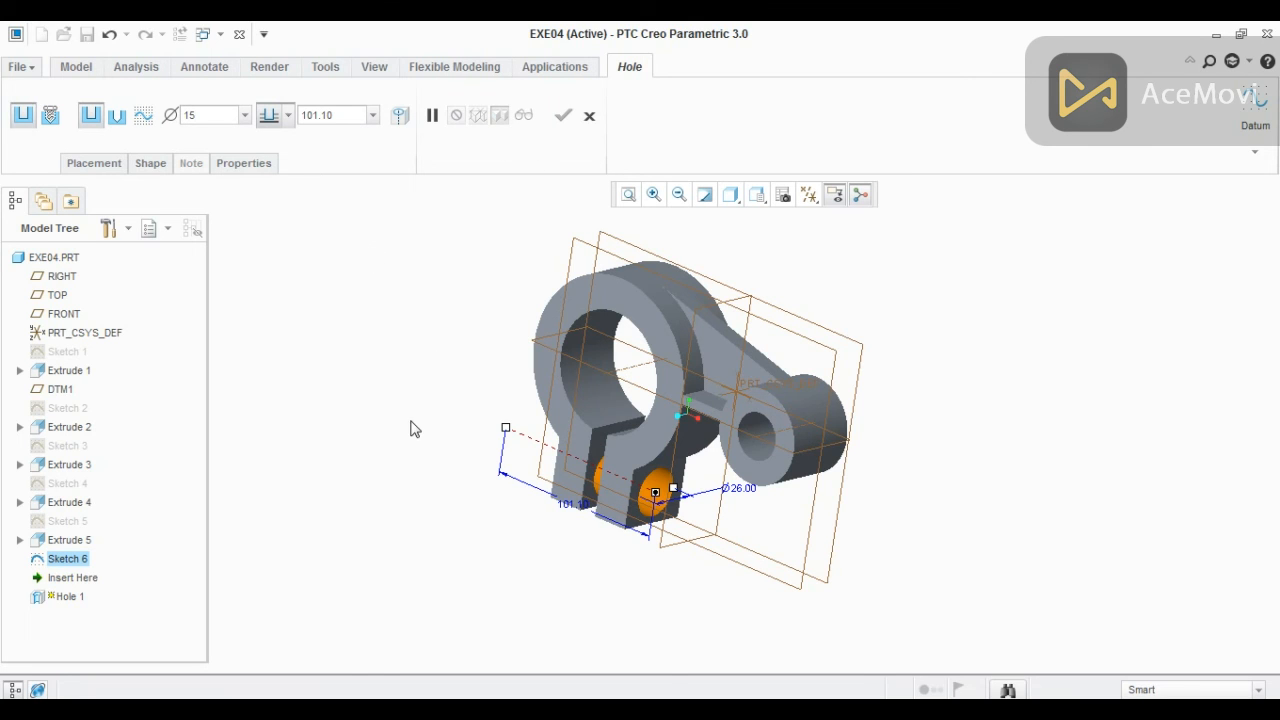
pyautogui.middleClick(410, 428)
pyautogui.moveTo(608, 597)
pyautogui.mouseDown(button='middle')
pyautogui.moveTo(629, 584)
pyautogui.moveTo(613, 596)
pyautogui.moveTo(596, 582)
pyautogui.moveTo(610, 583)
pyautogui.mouseUp(button='middle')
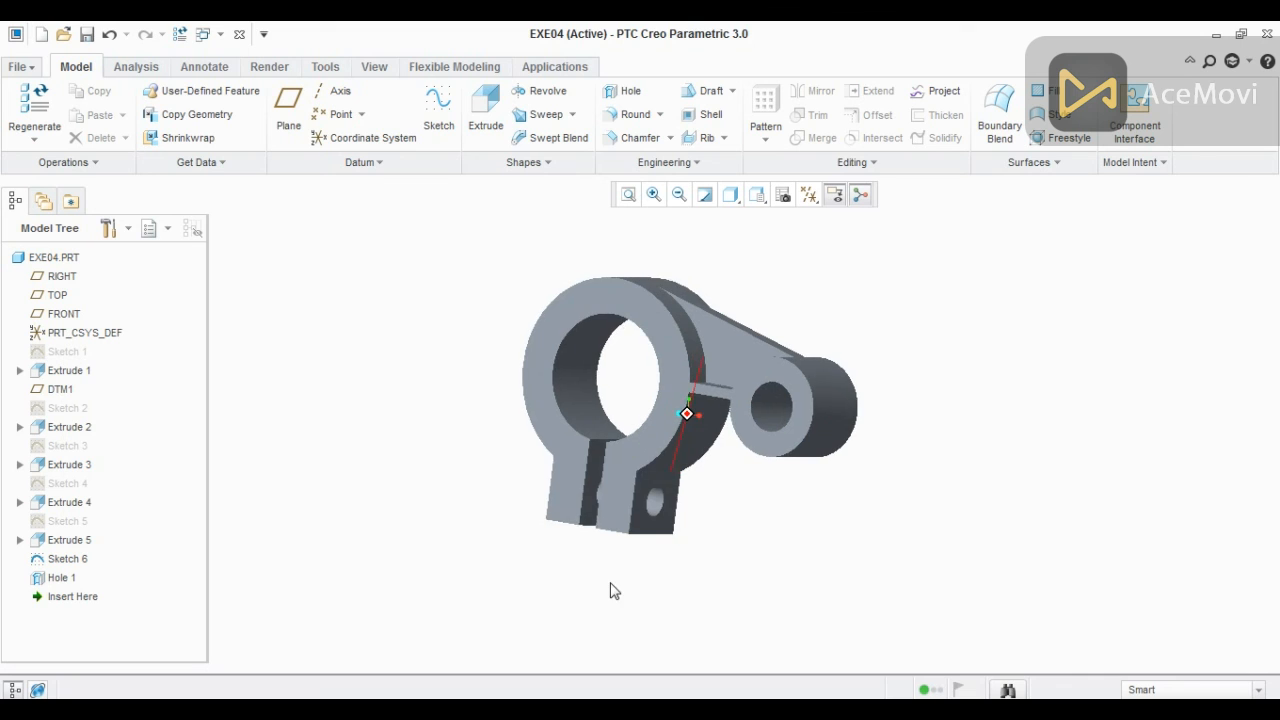
pyautogui.click(628, 195)
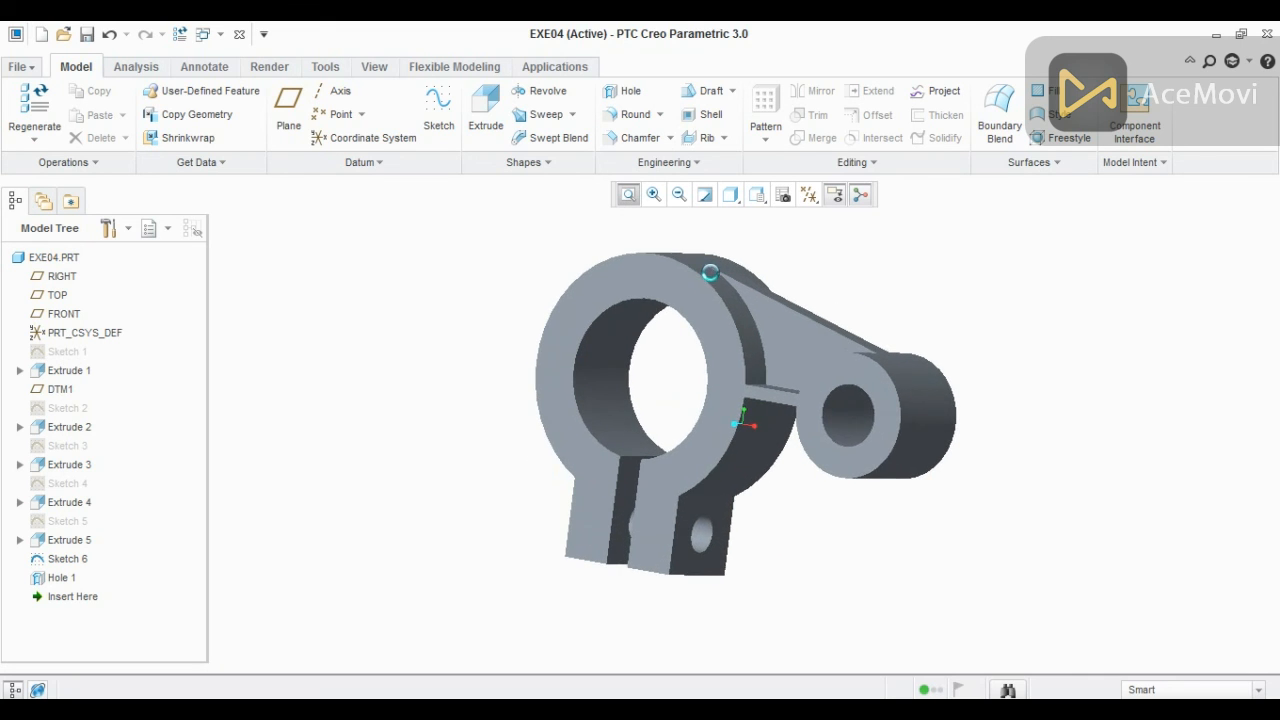